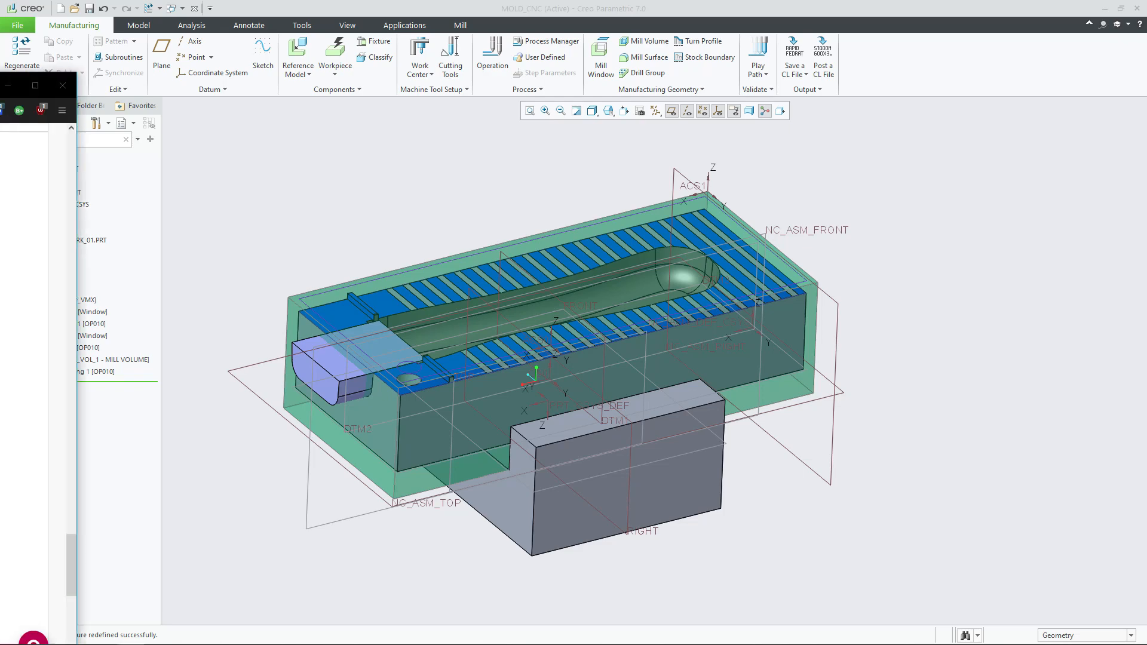
# Step: Switch to the browser and review the attached files and tutorial videos in the course page's Creo CNC programming section
pyautogui.moveTo(0, 65); pyautogui.dragTo(776, 20)
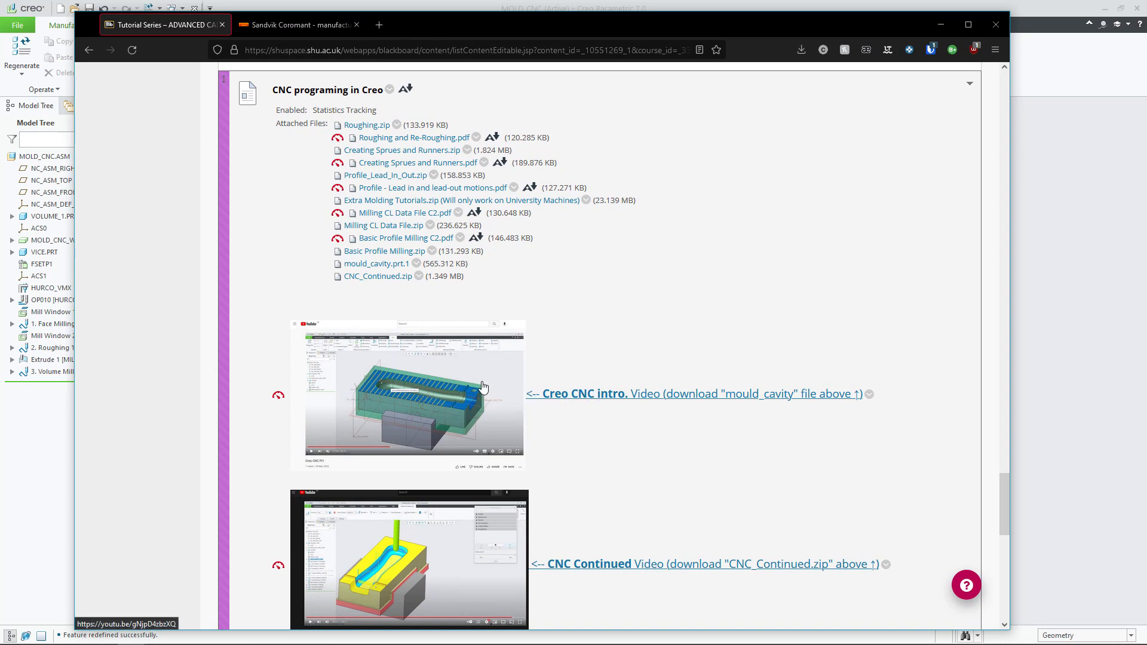
pyautogui.scroll(-1, 513, 429)
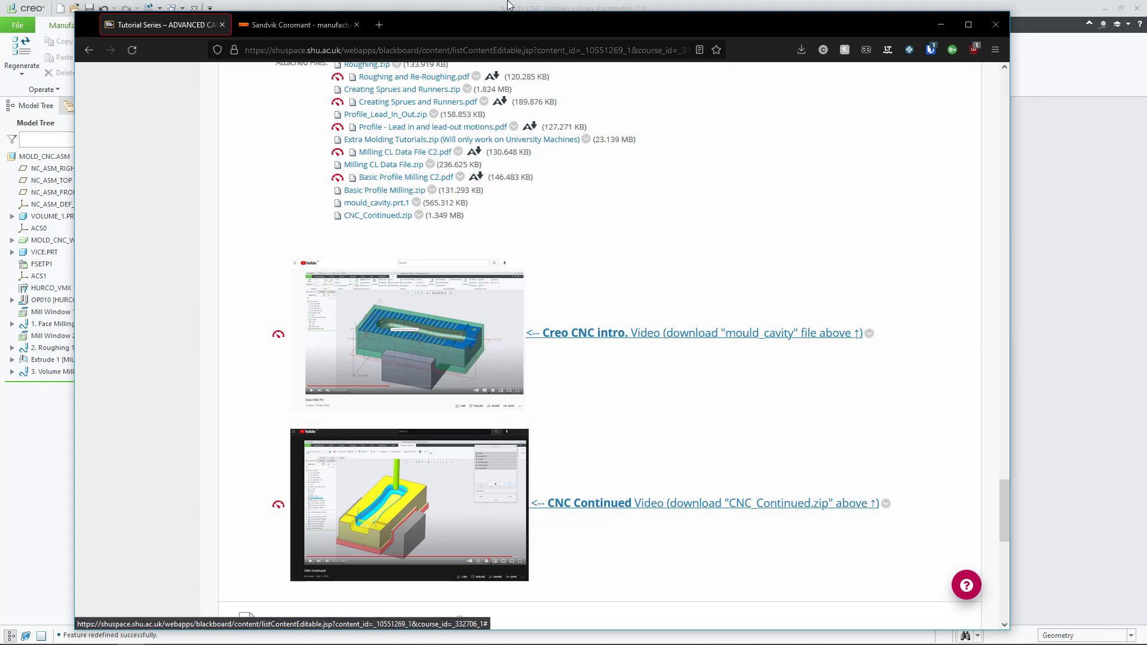
pyautogui.moveTo(521, 17); pyautogui.dragTo(0, 27)
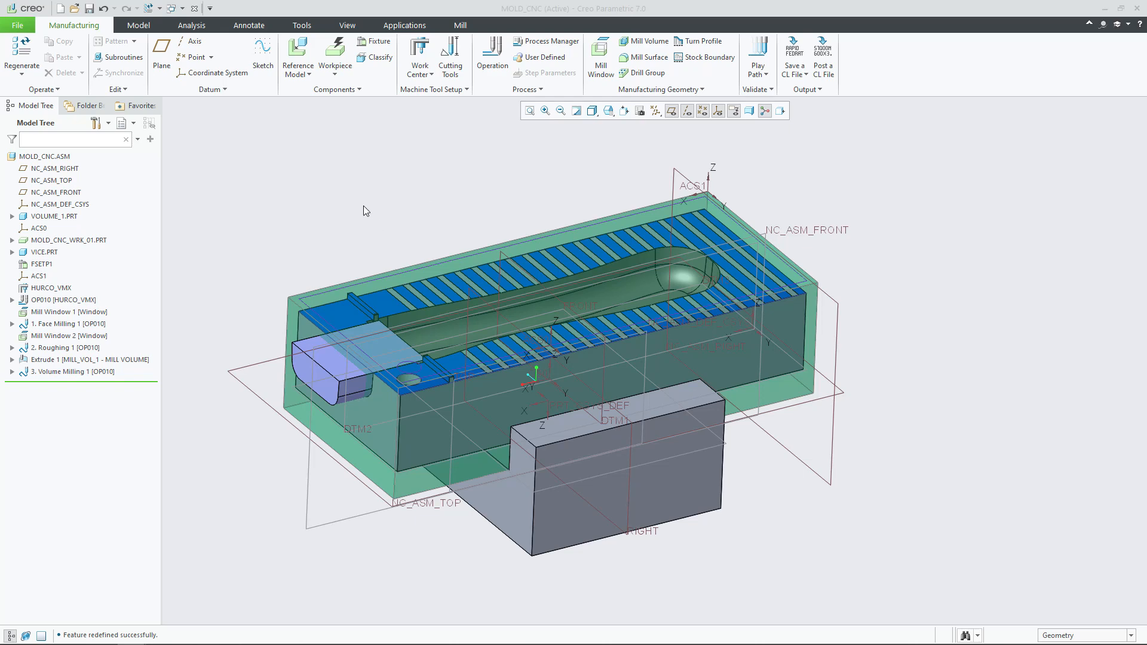
# Step: Switch to Creo, edit the definition of the Face Milling 1 sequence and open its tool setup
pyautogui.moveTo(358, 202); pyautogui.dragTo(360, 204, button='middle')
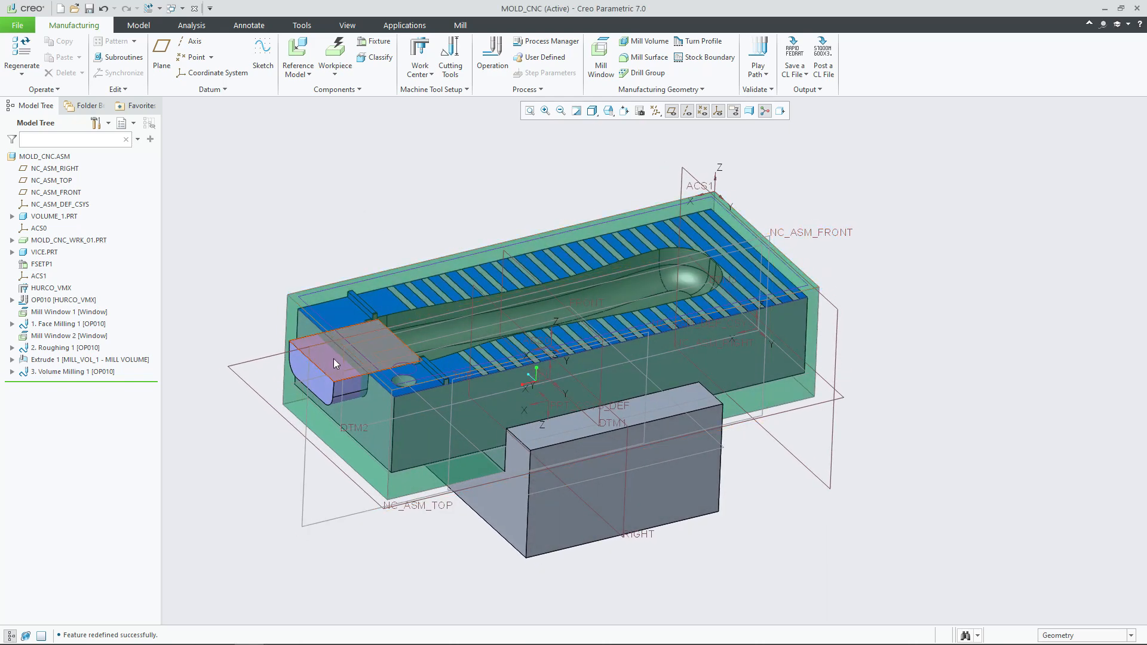
pyautogui.click(59, 328)
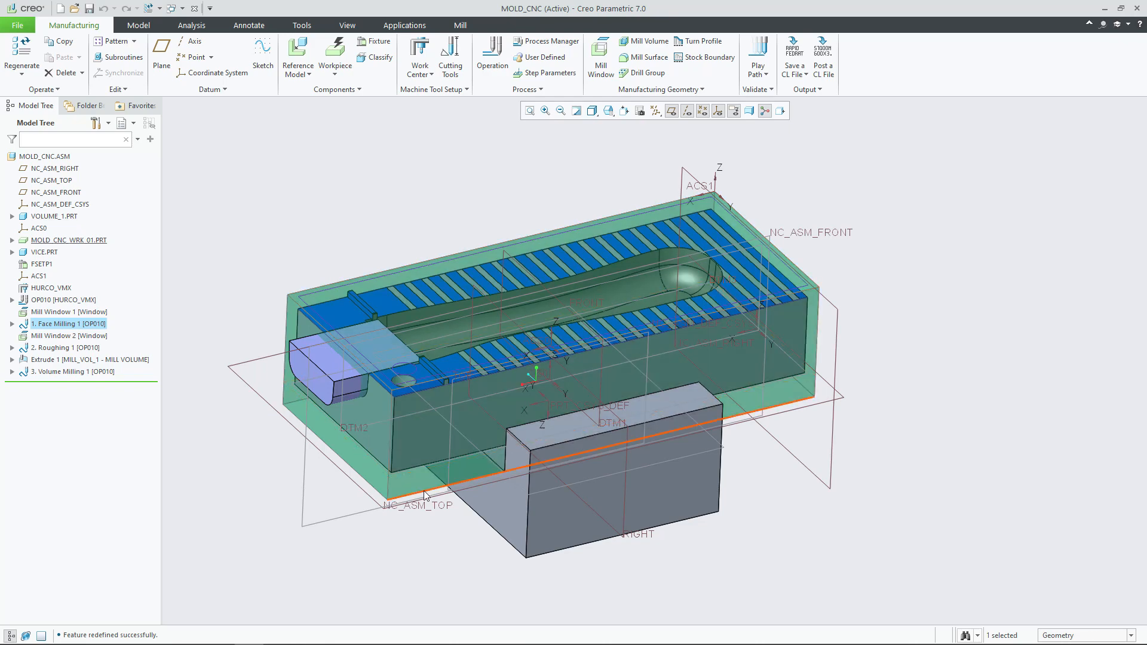
pyautogui.click(76, 325)
pyautogui.click(82, 266)
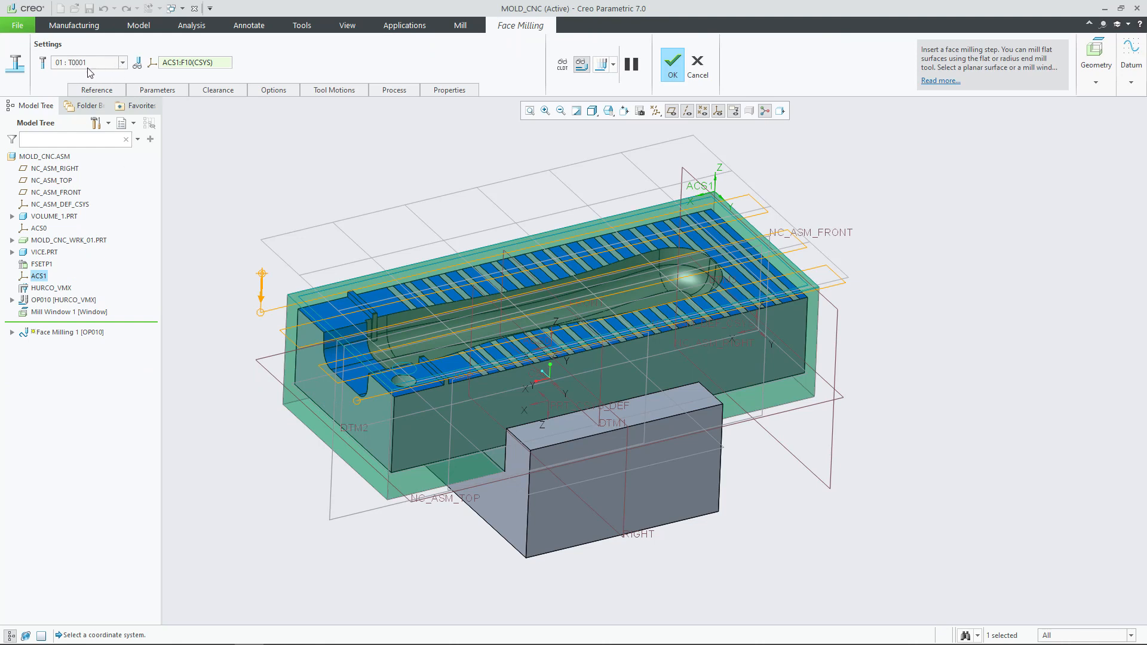
pyautogui.click(122, 63)
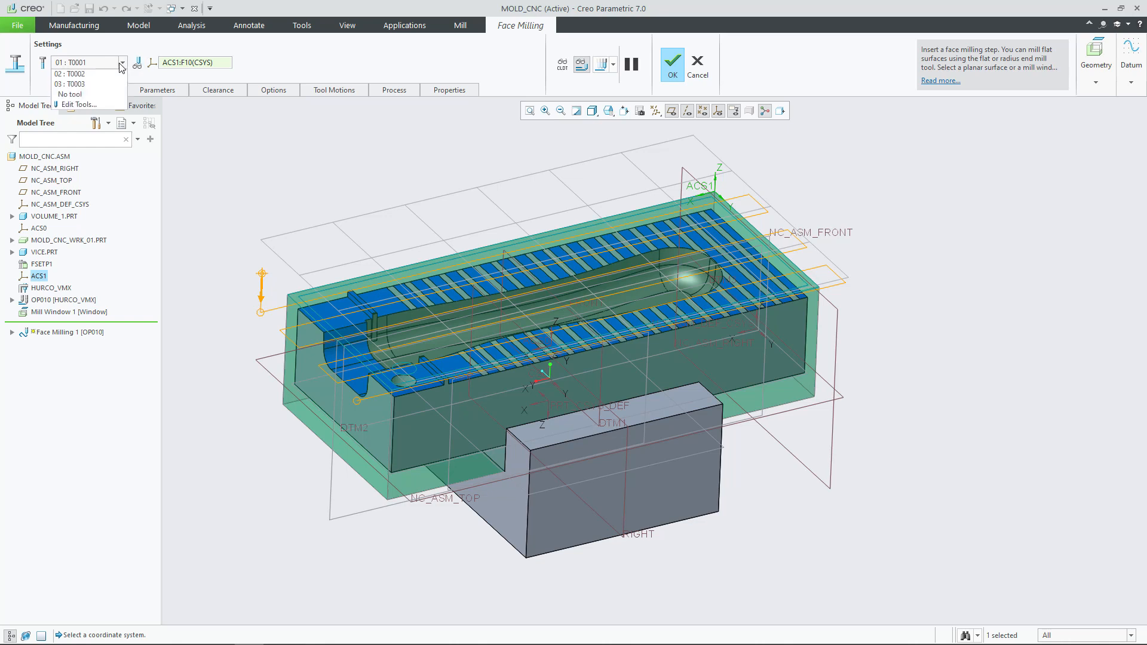
pyautogui.click(80, 117)
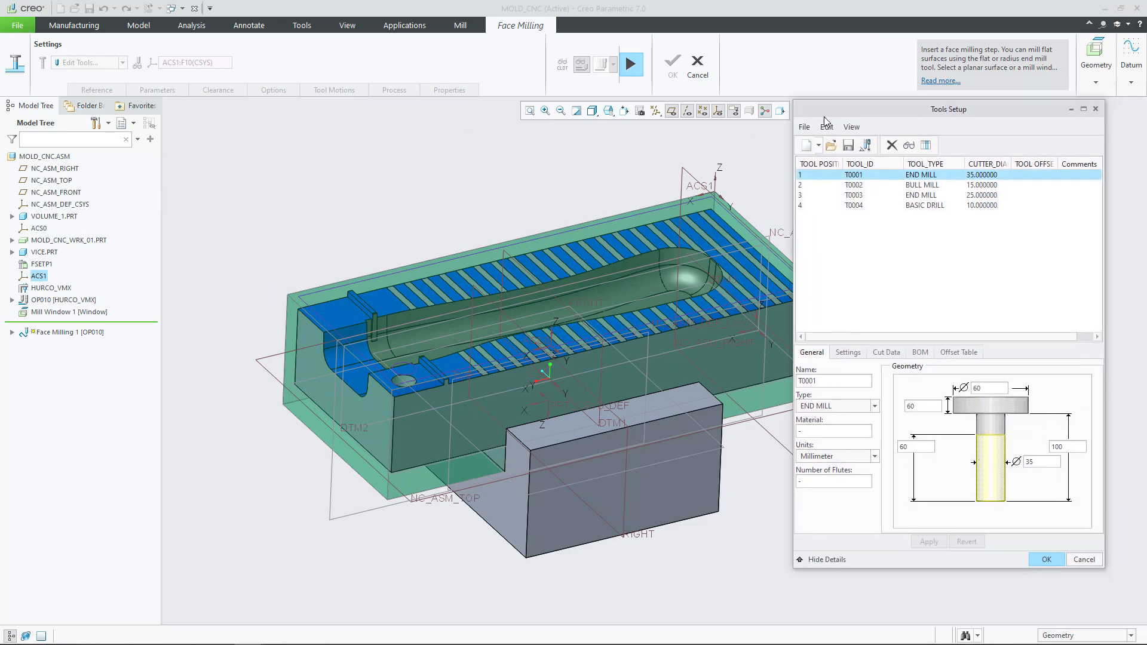
# Step: Examine the geometry of tools T0001 and T0002, and the cut data of T0001
pyautogui.moveTo(824, 116); pyautogui.dragTo(308, 125)
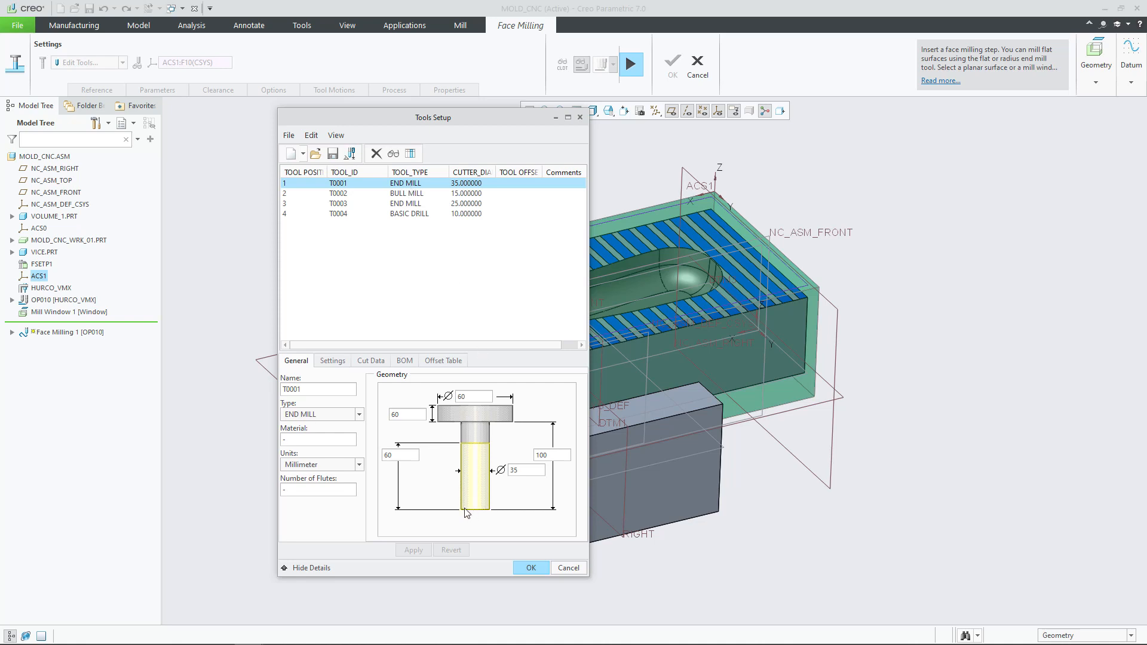
pyautogui.click(404, 195)
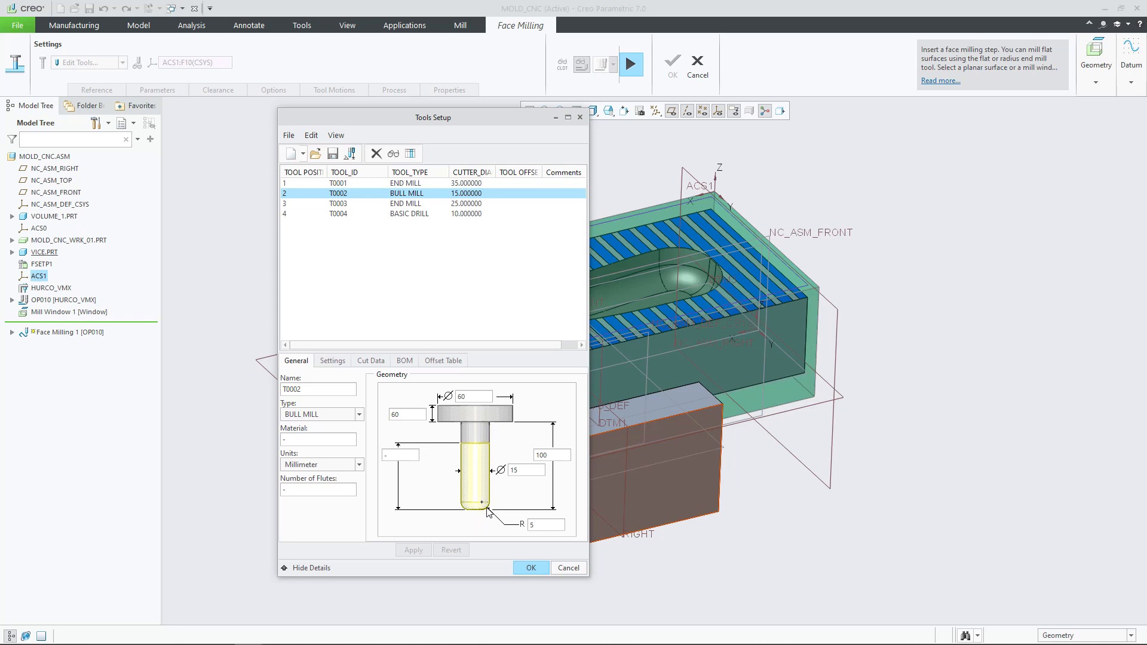
pyautogui.click(428, 183)
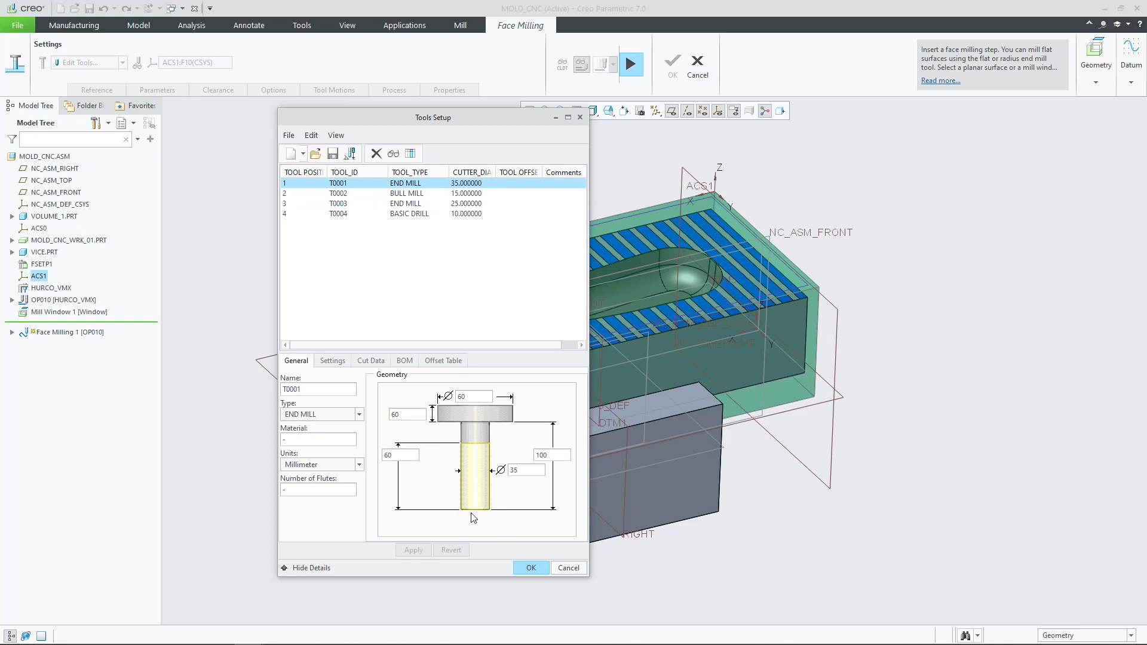
pyautogui.doubleClick(525, 471)
pyautogui.click(376, 362)
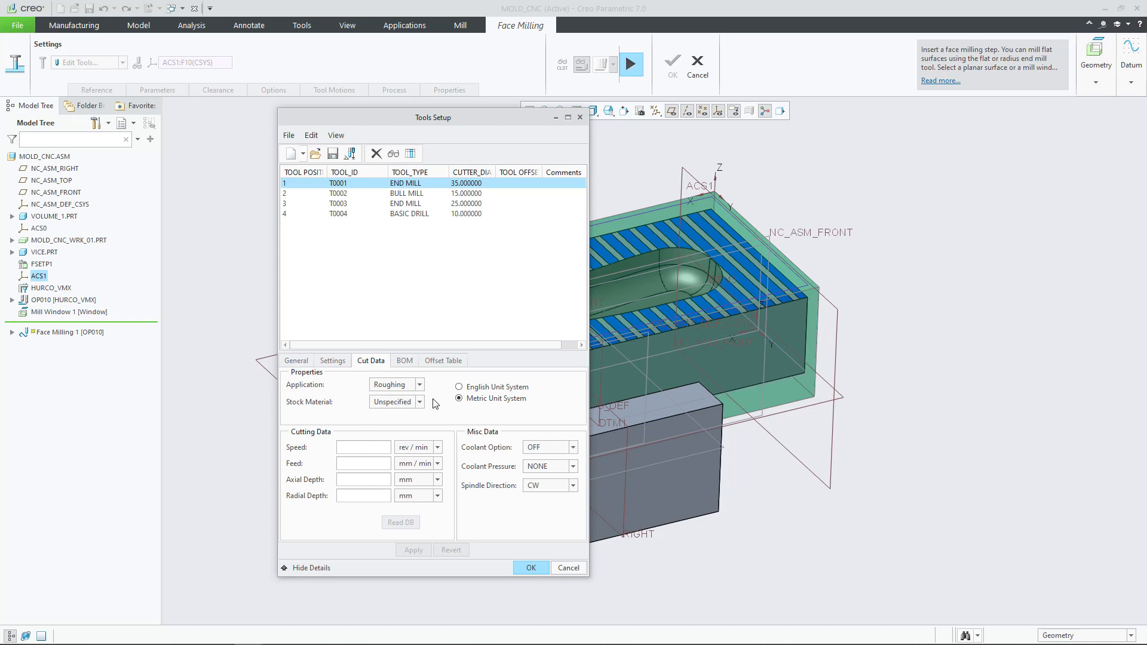
pyautogui.click(305, 360)
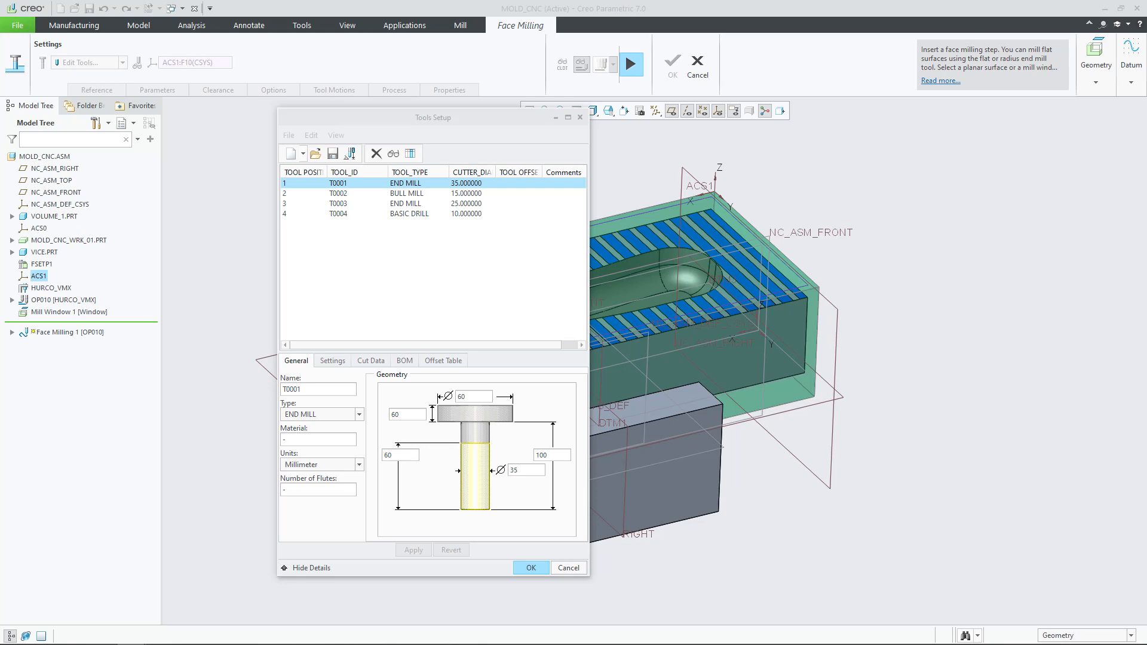
# Step: Switch to the Sandvik Coromant website in the browser and read the CoroMill 245 face mill's product overview
pyautogui.moveTo(0, 44); pyautogui.dragTo(557, 18)
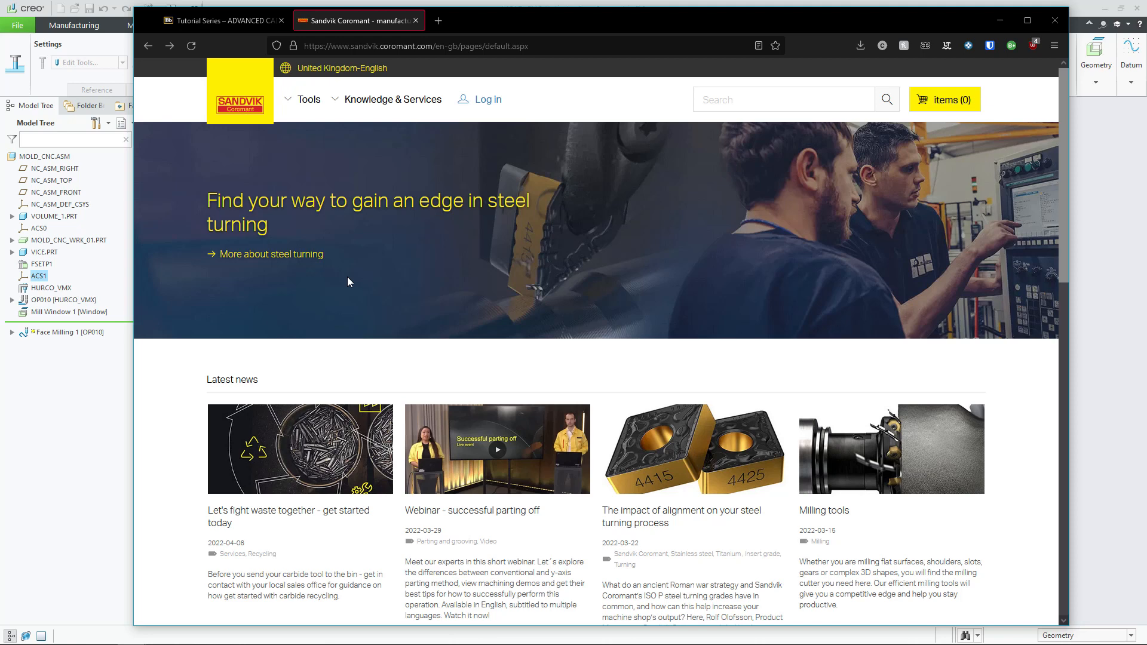
pyautogui.click(309, 99)
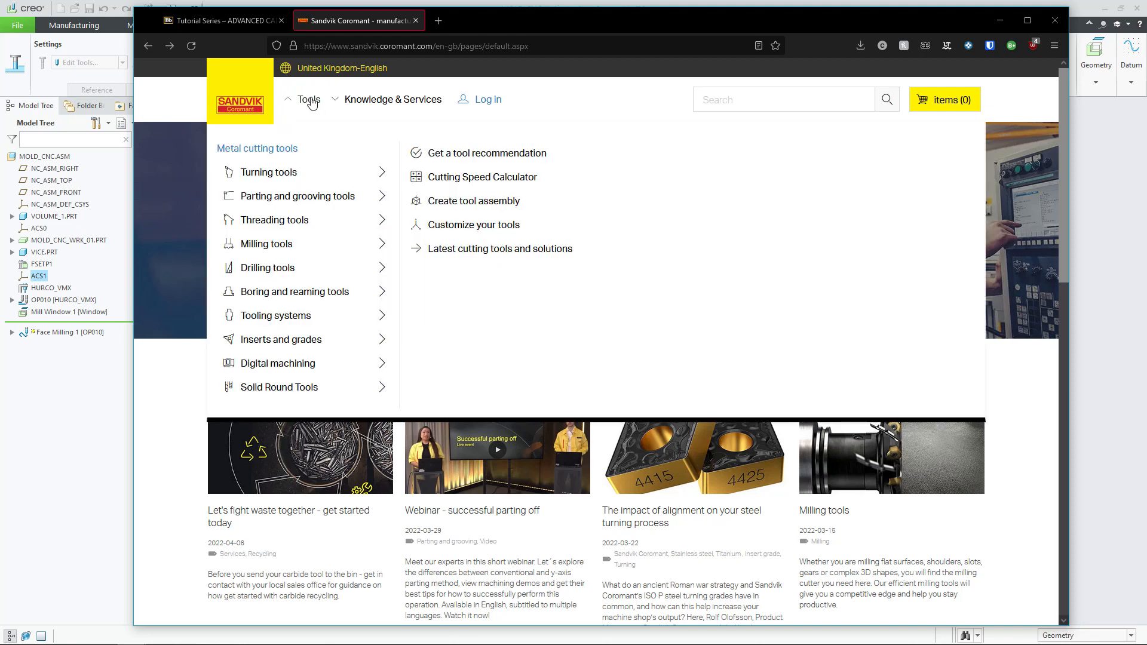
pyautogui.click(281, 244)
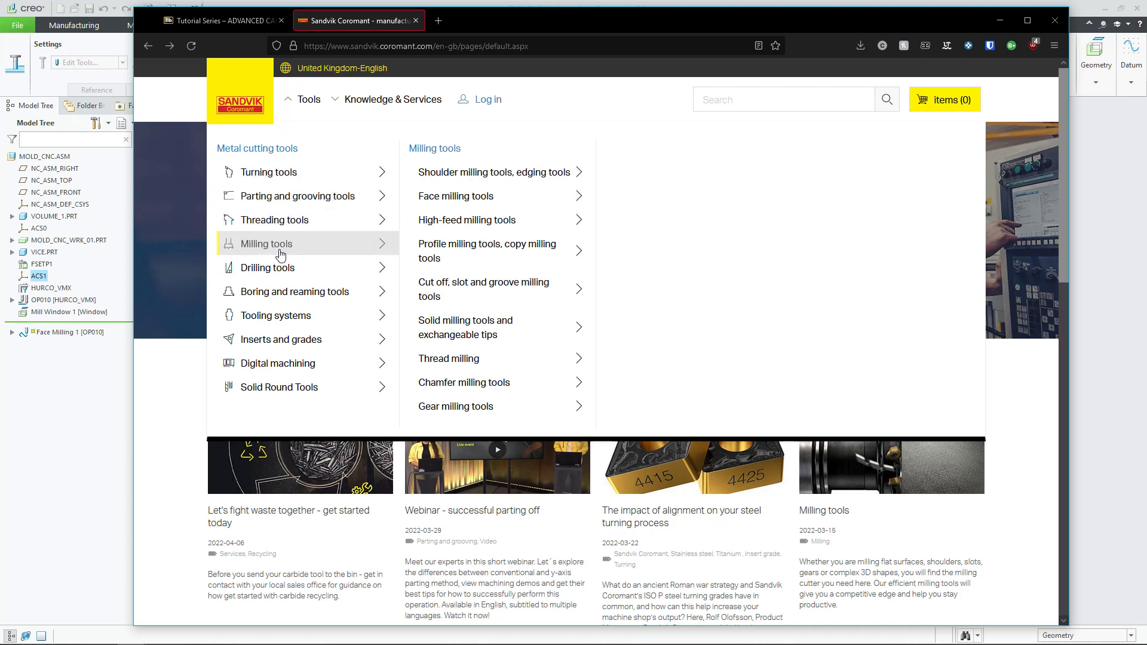
pyautogui.click(480, 197)
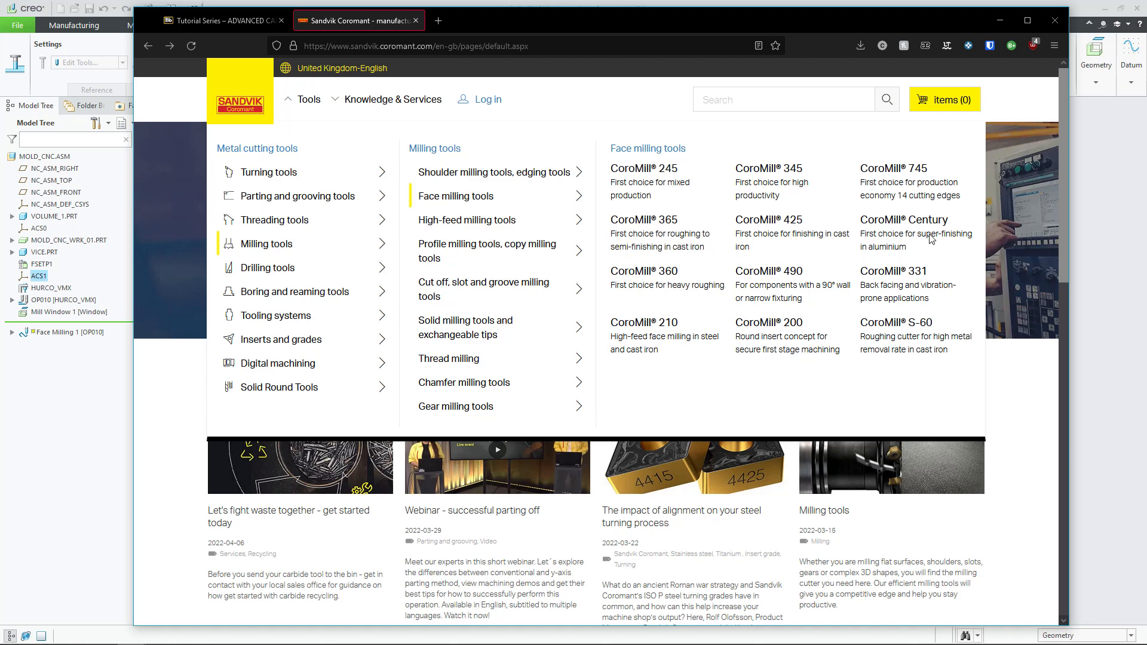
pyautogui.click(643, 169)
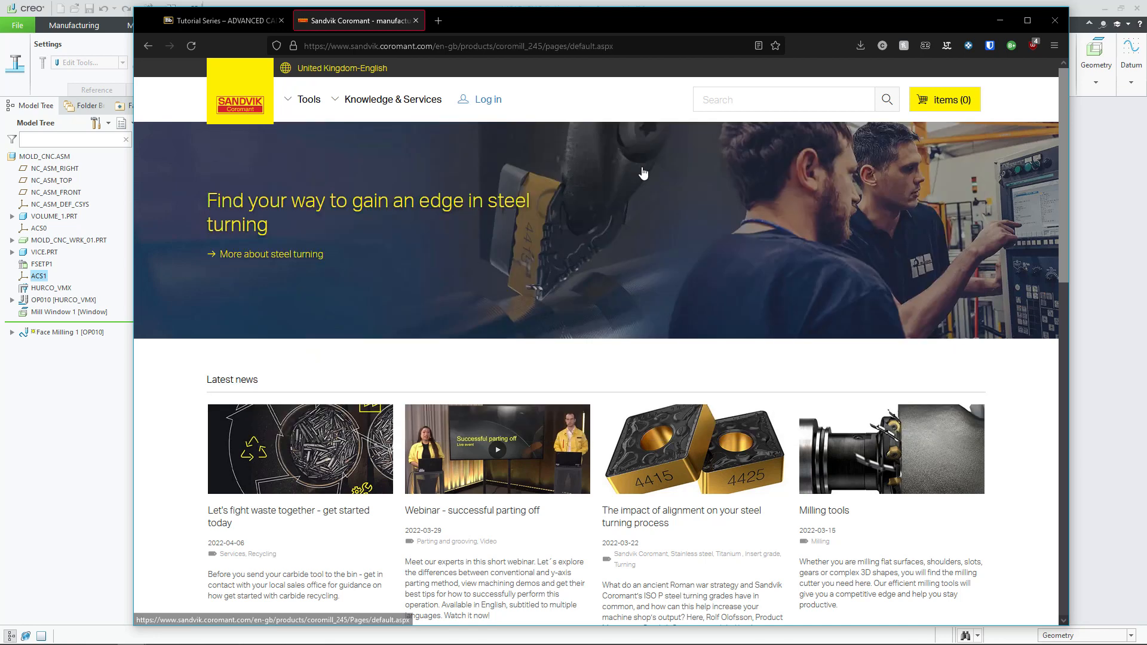
pyautogui.scroll(-2, 479, 309)
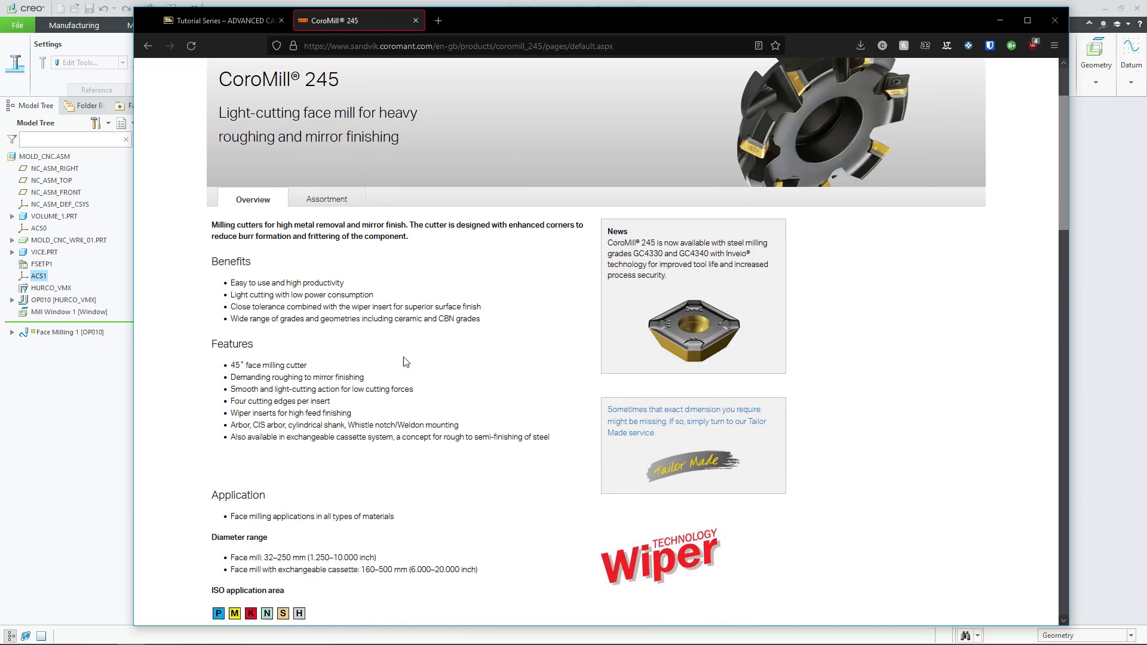
pyautogui.scroll(-4, 433, 492)
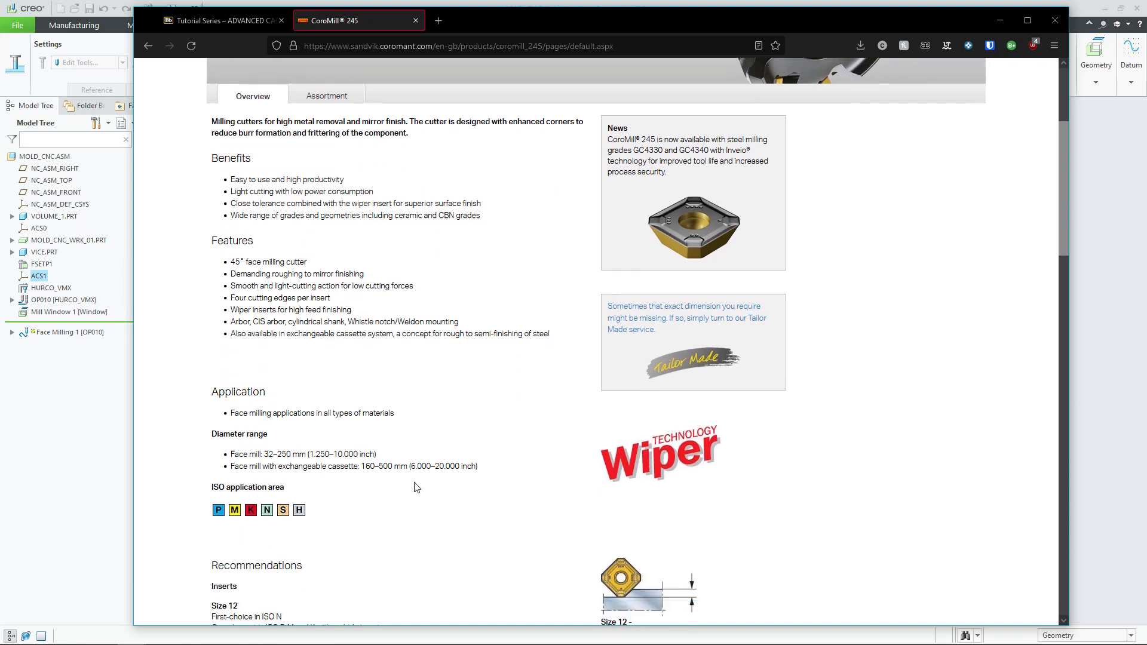
pyautogui.scroll(4, 417, 480)
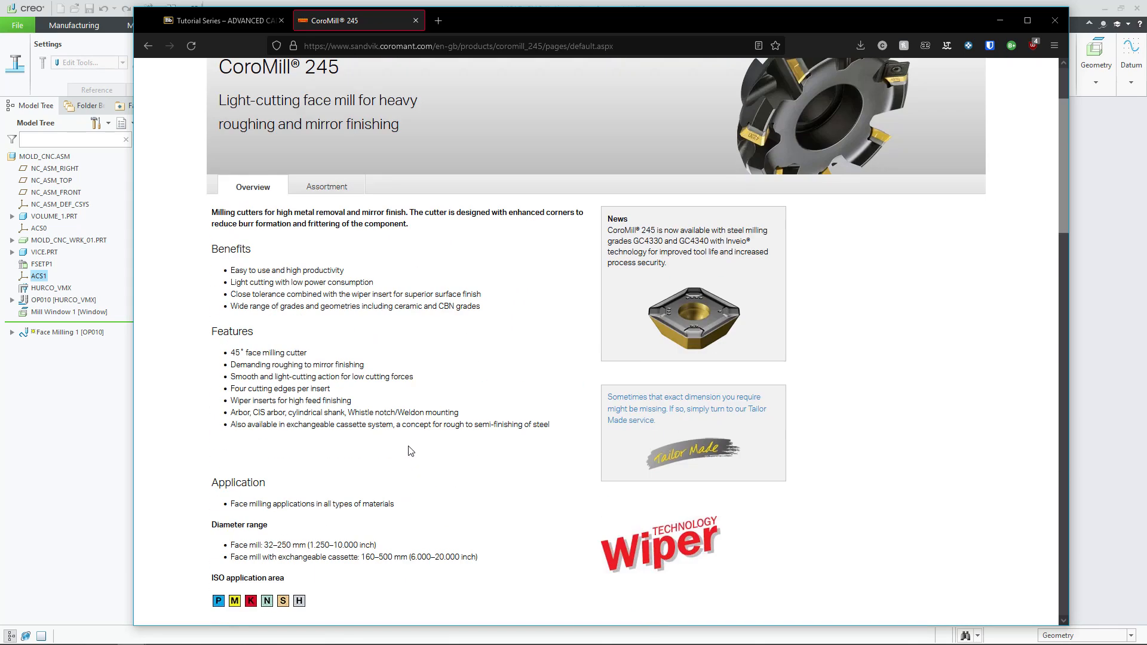
# Step: List the indexable face mills among the milling cutter tool items in the CoroMill 245 assortment
pyautogui.click(325, 190)
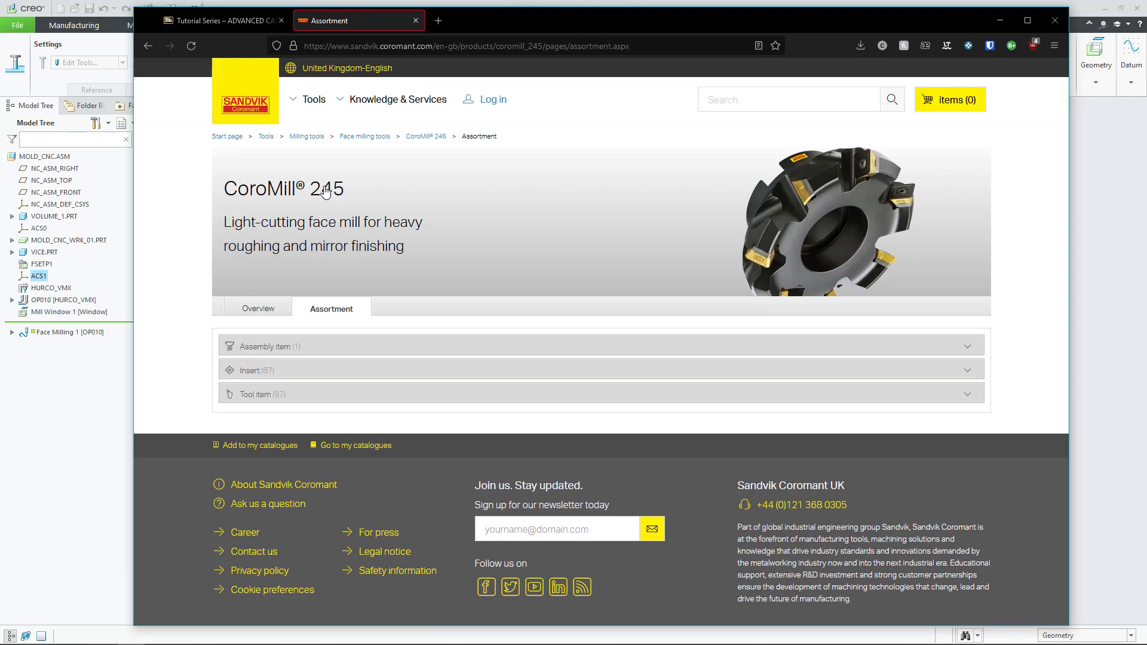
pyautogui.click(256, 397)
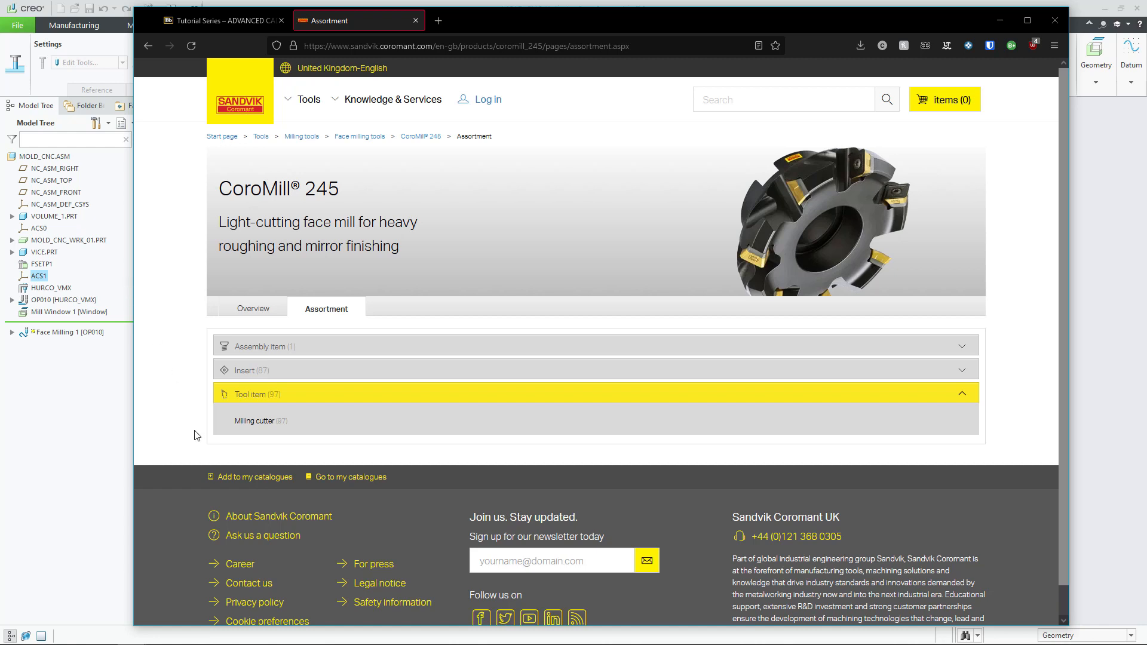
pyautogui.click(249, 422)
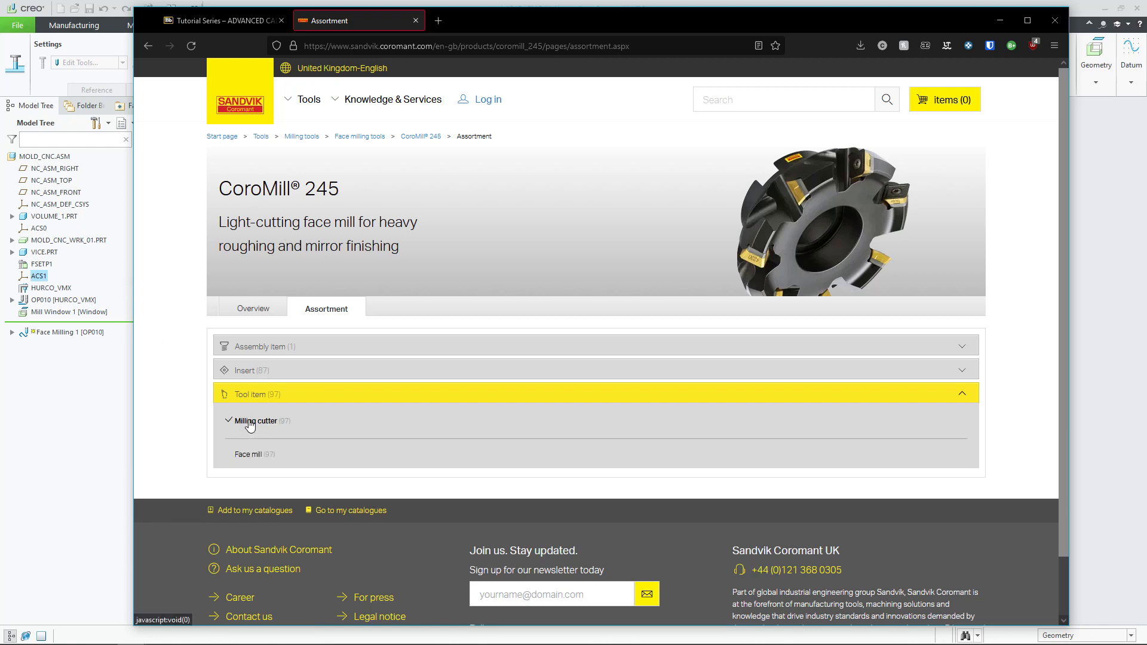
pyautogui.click(249, 455)
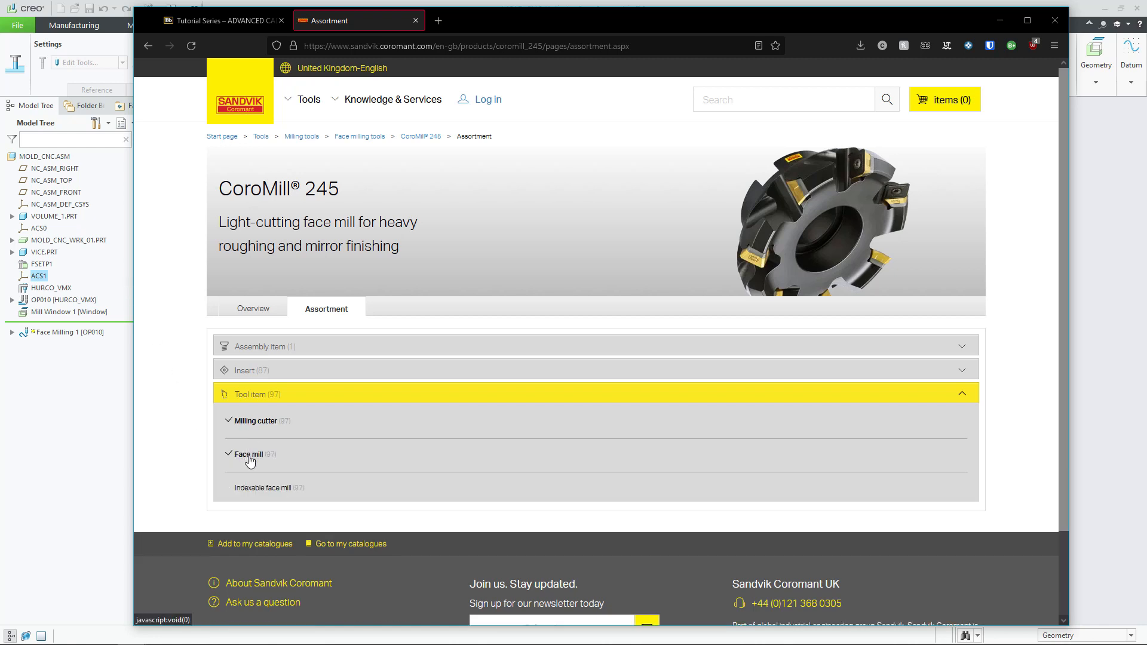
pyautogui.click(264, 488)
# Step: Compare the cutting diameters and maximum depths of cut in the full list of CoroMill 245 indexable face mills
pyautogui.scroll(-3, 216, 447)
pyautogui.scroll(-3, 216, 447)
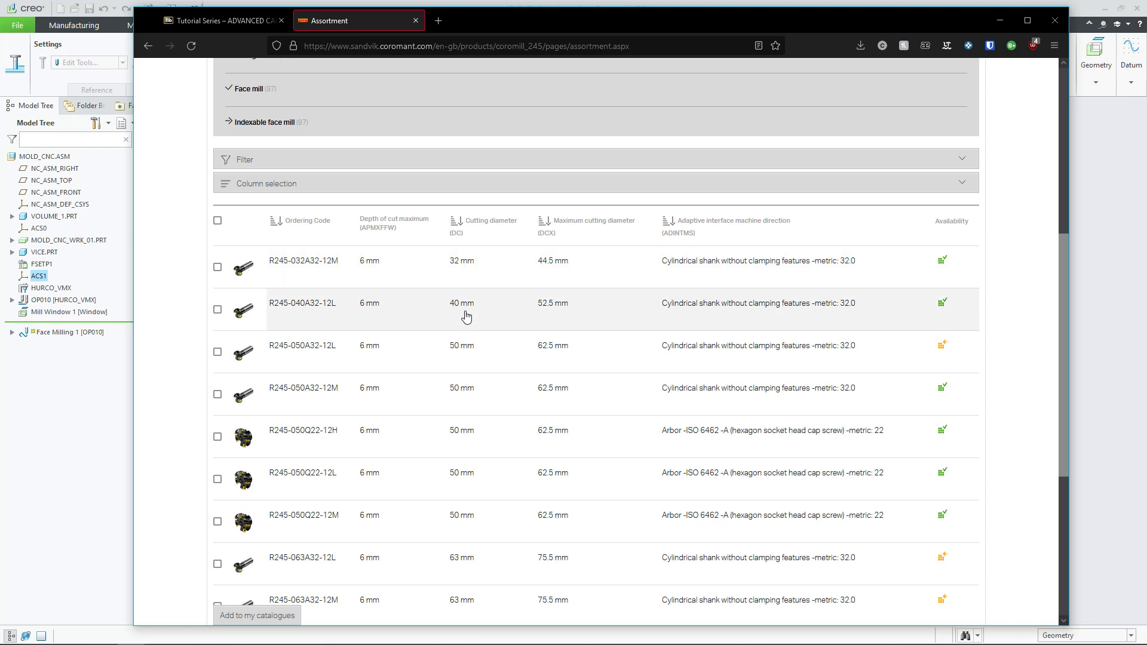
pyautogui.scroll(-1, 509, 439)
pyautogui.scroll(-4, 509, 440)
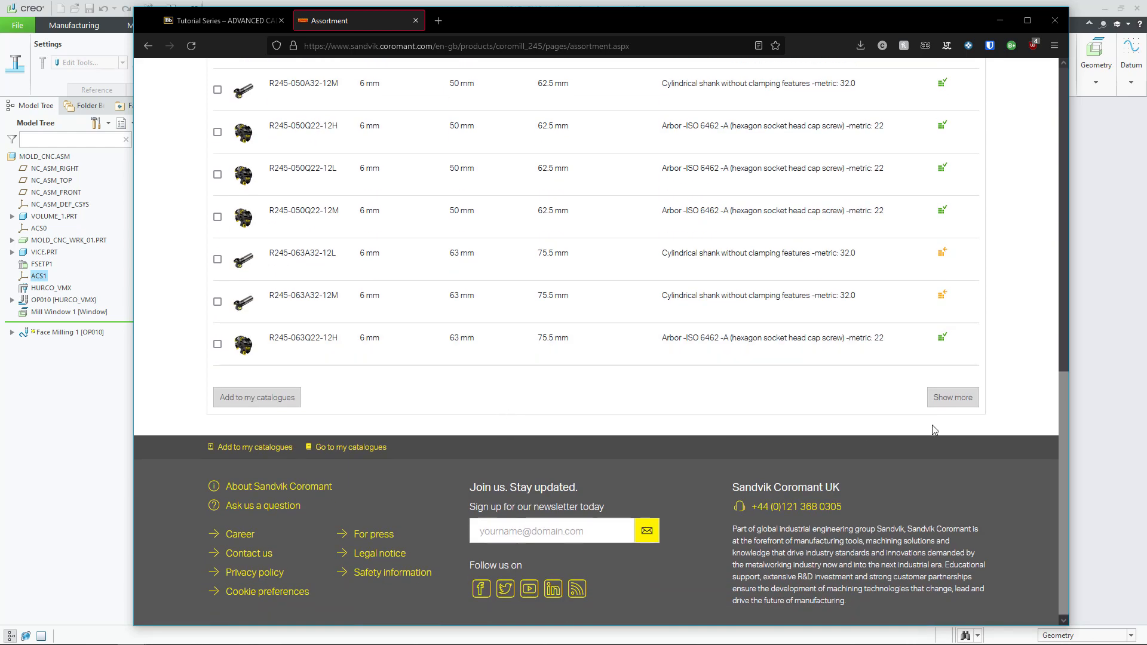
pyautogui.click(950, 399)
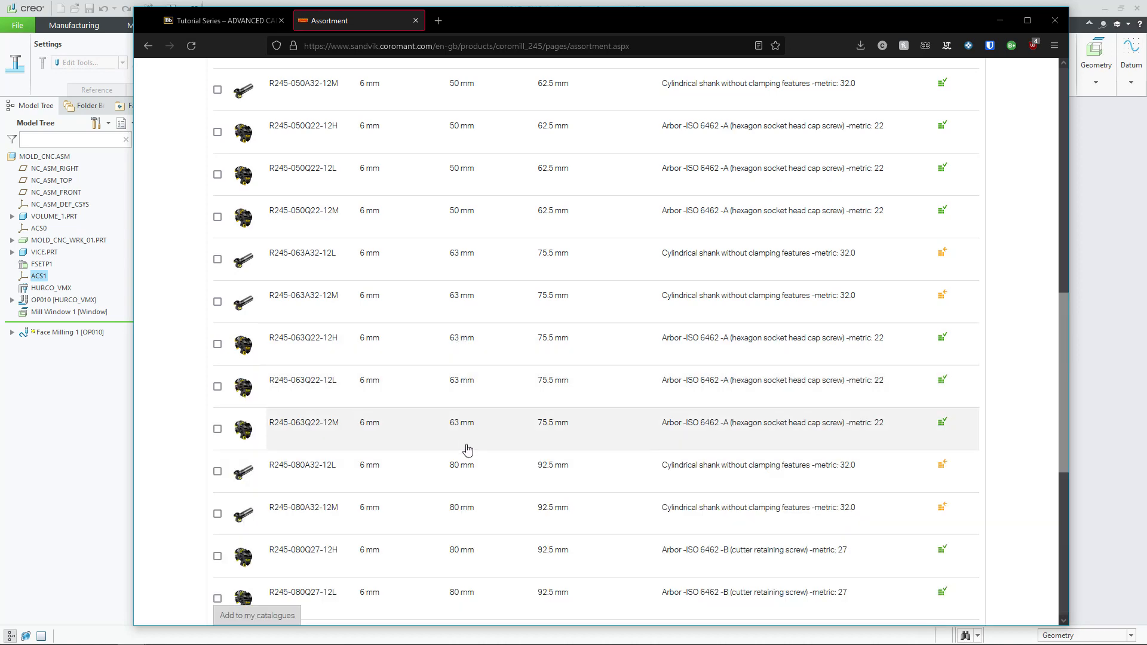
pyautogui.scroll(4, 477, 525)
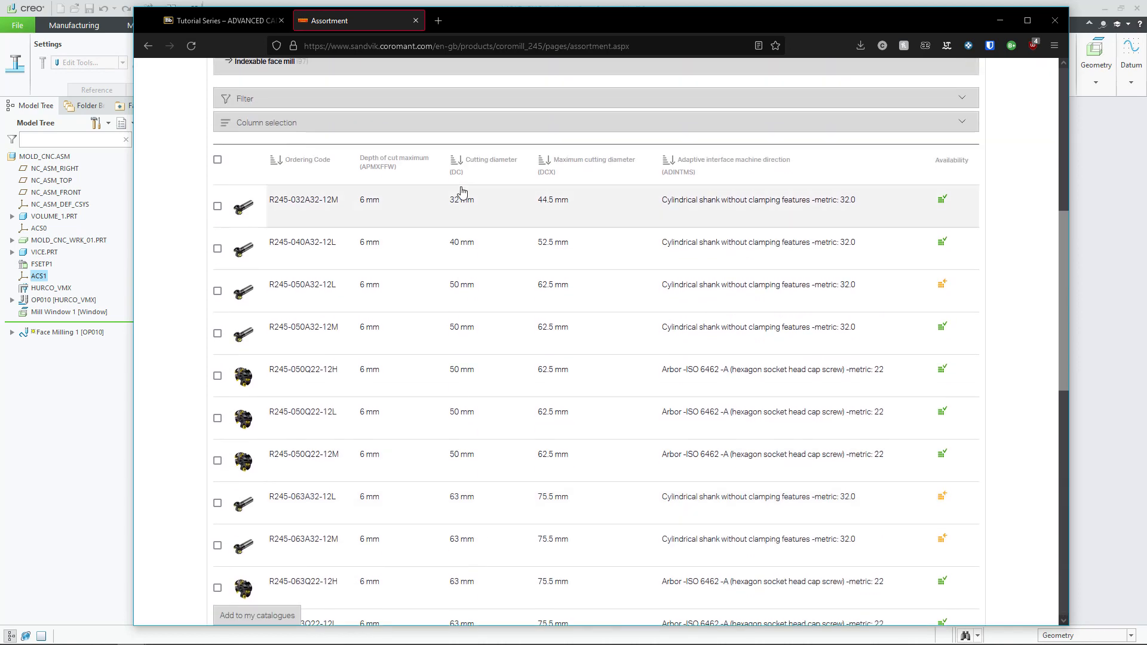
pyautogui.moveTo(540, 26); pyautogui.dragTo(0, 37)
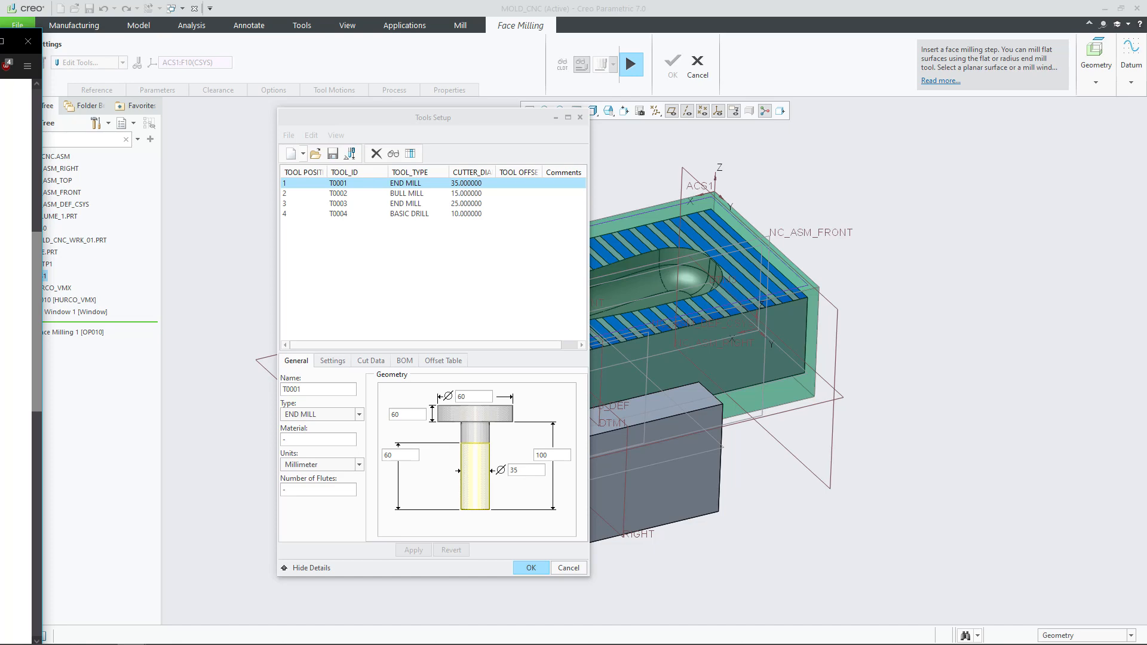
pyautogui.moveTo(0, 36); pyautogui.dragTo(439, 30)
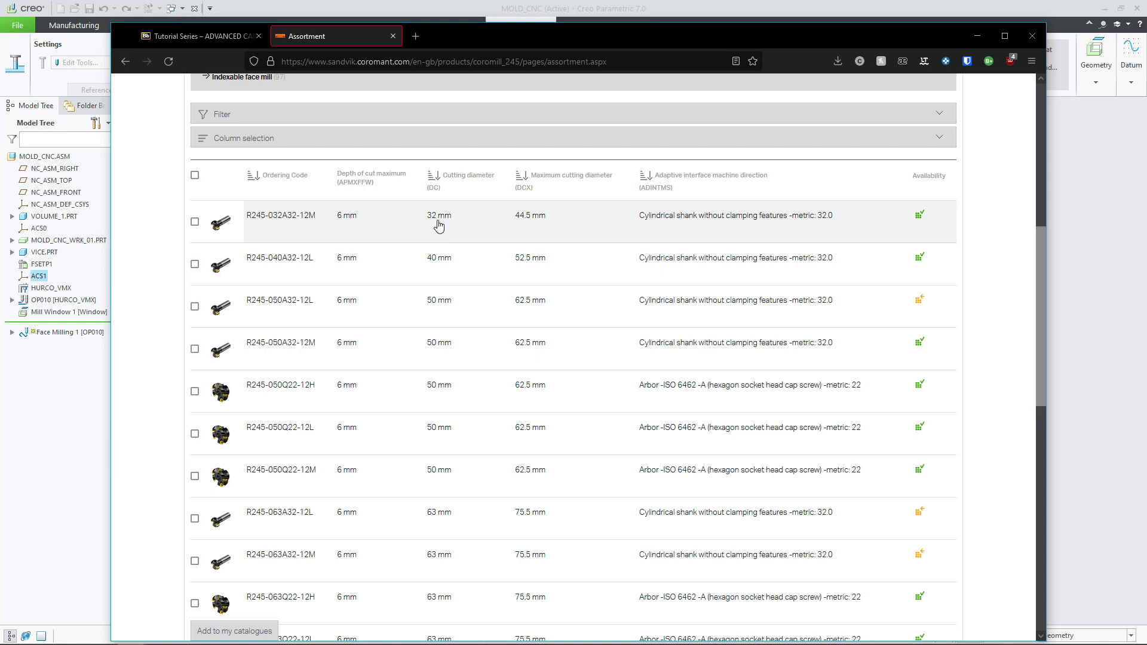
# Step: Switch to Creo and set tool T0001's cutter diameter to 32 mm and its cutting length to 6 mm
pyautogui.moveTo(572, 34); pyautogui.dragTo(0, 36)
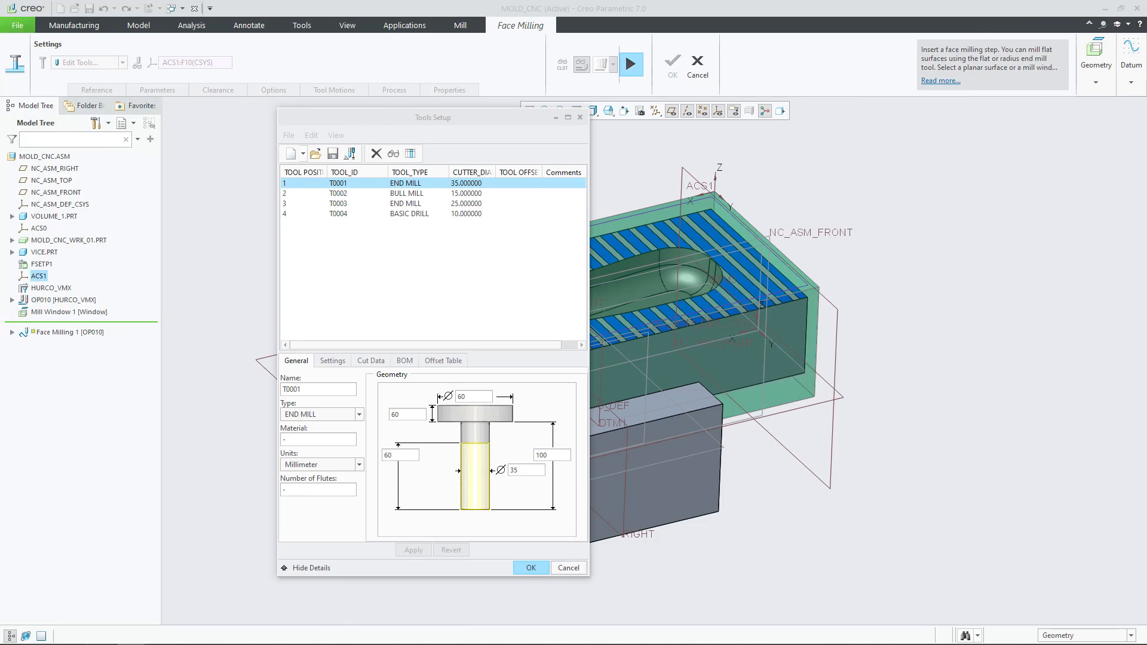
pyautogui.click(526, 471)
pyautogui.moveTo(524, 471); pyautogui.dragTo(507, 472)
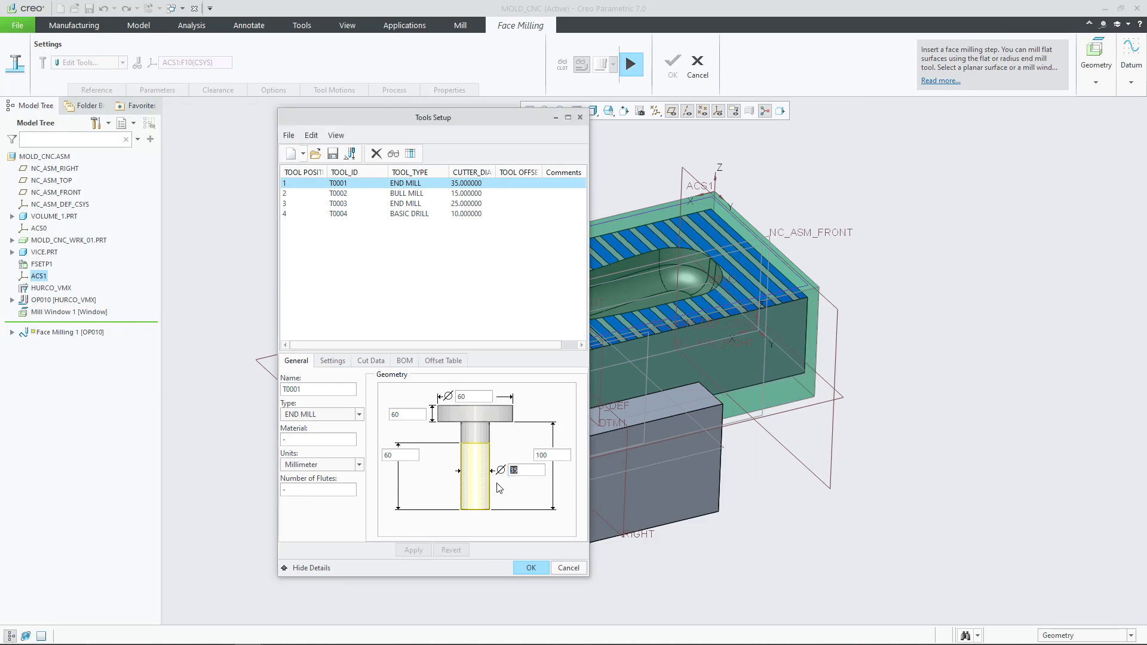
pyautogui.write('32')
pyautogui.doubleClick(406, 455)
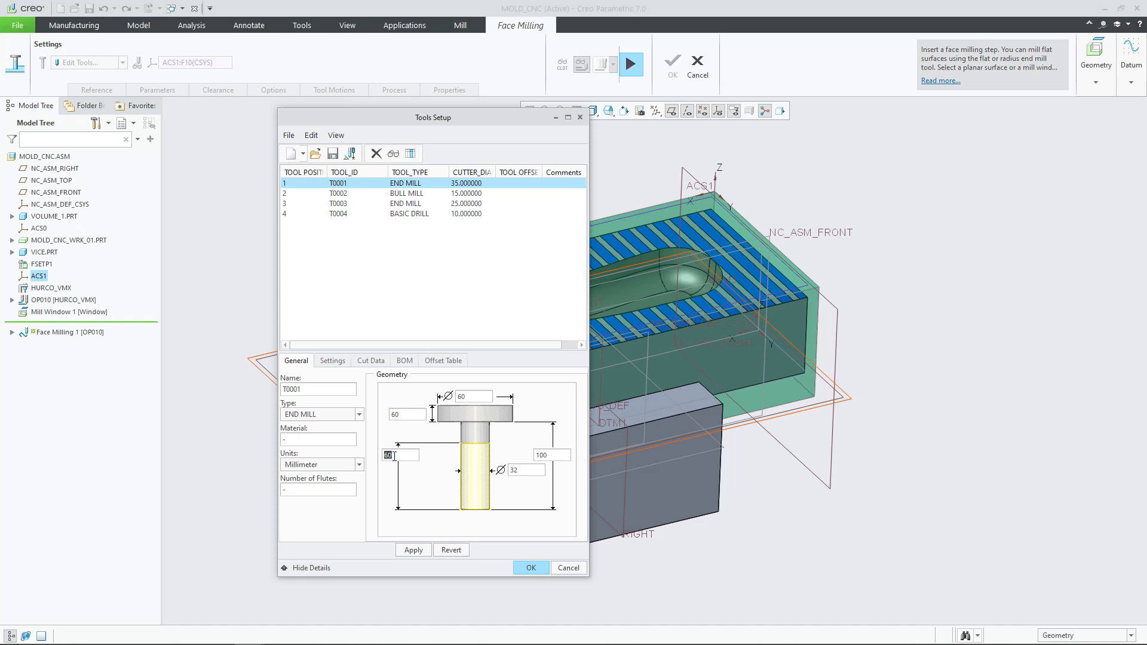
pyautogui.write('6')
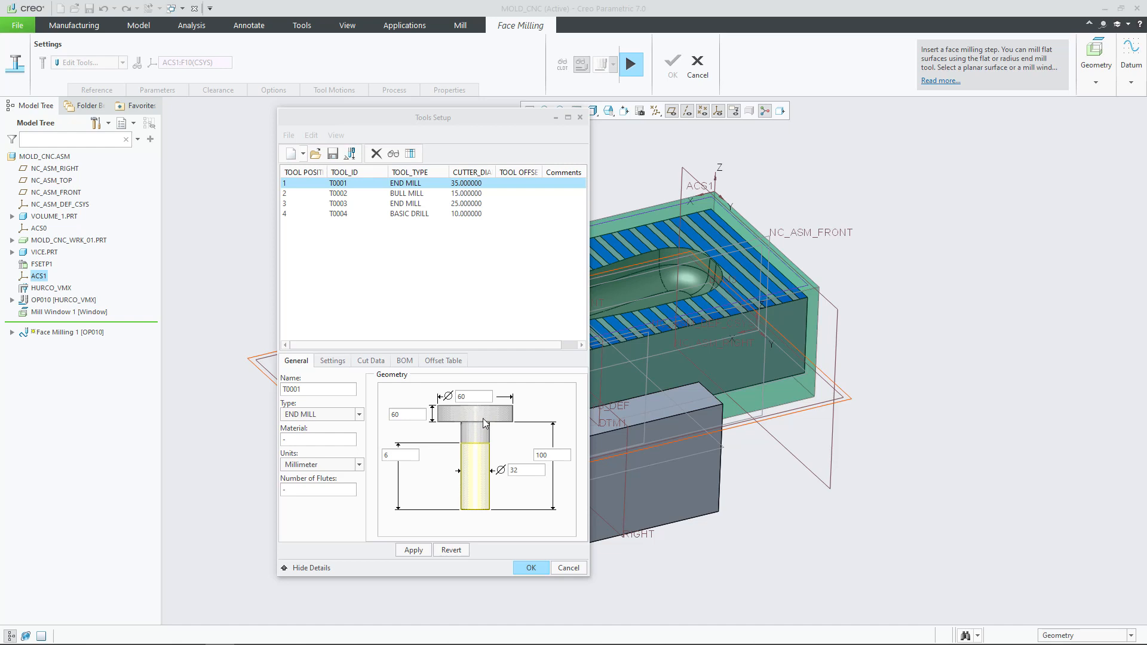
# Step: Set tool T0001's overall length to 60 mm and check its remaining geometry dimensions
pyautogui.click(562, 454)
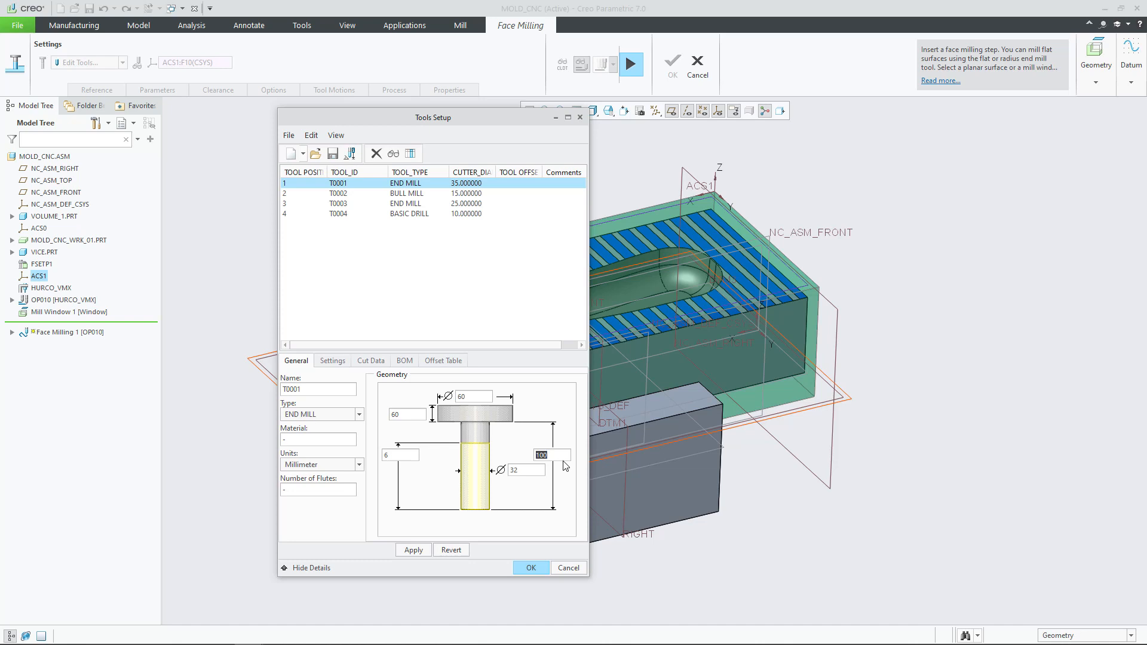
pyautogui.write('60')
pyautogui.press('Return')
pyautogui.click(428, 413)
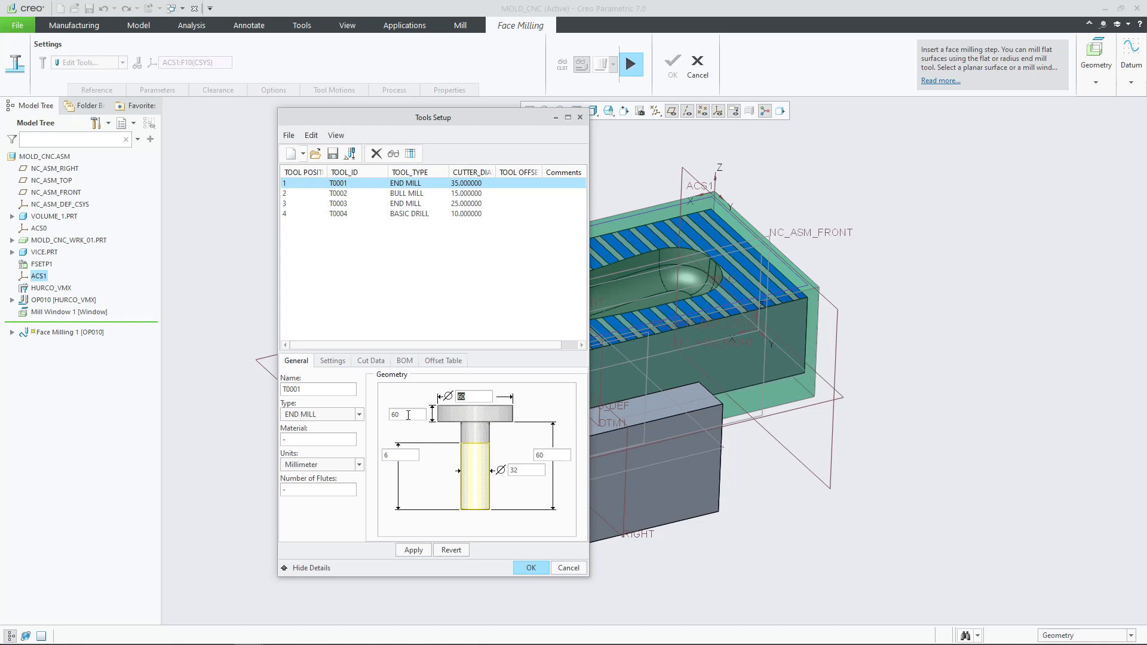
pyautogui.click(471, 396)
pyautogui.click(416, 413)
pyautogui.click(401, 455)
pyautogui.click(529, 470)
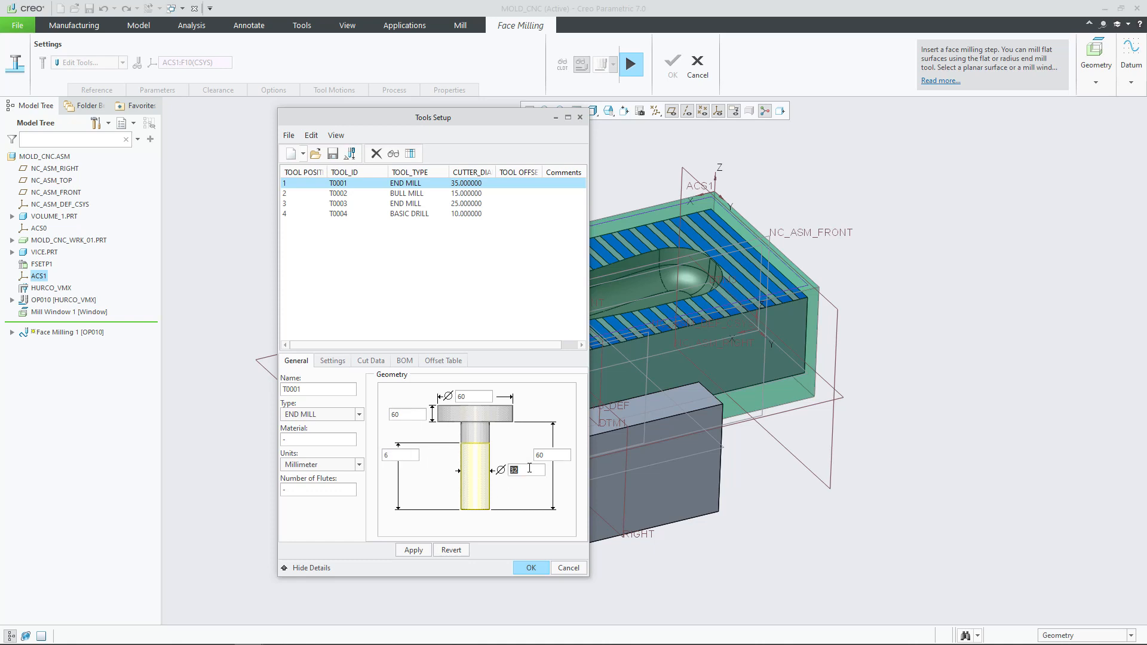
pyautogui.click(556, 455)
pyautogui.click(525, 471)
# Step: Apply the edited geometry to tool T0001 and accept the tool description change
pyautogui.click(414, 550)
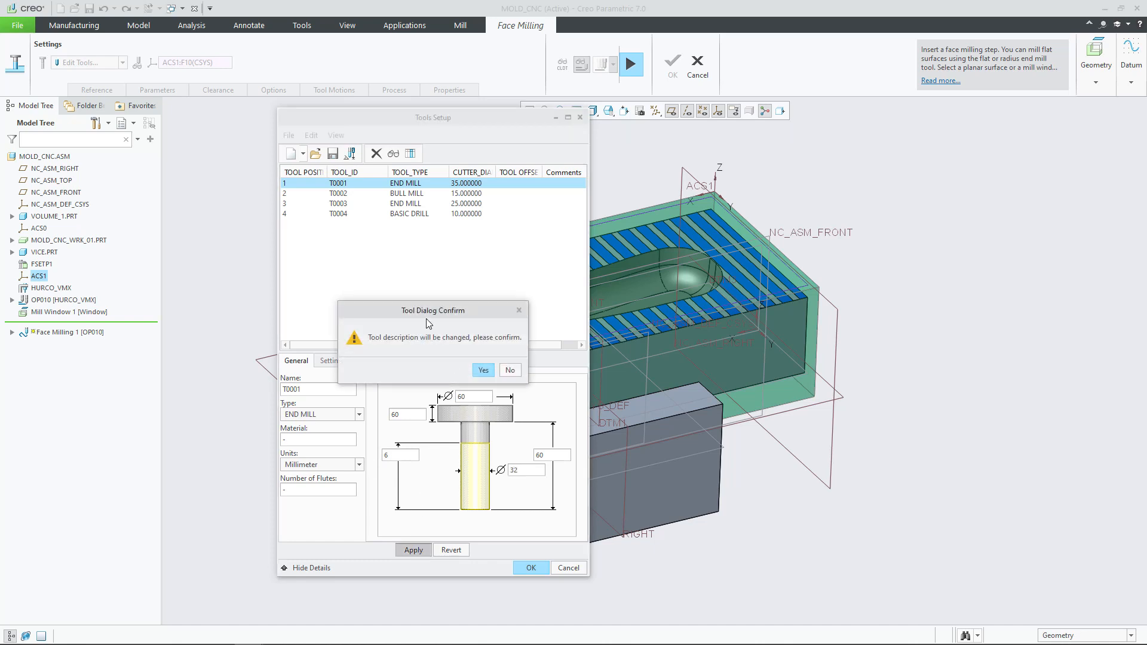
pyautogui.moveTo(422, 291); pyautogui.dragTo(423, 275)
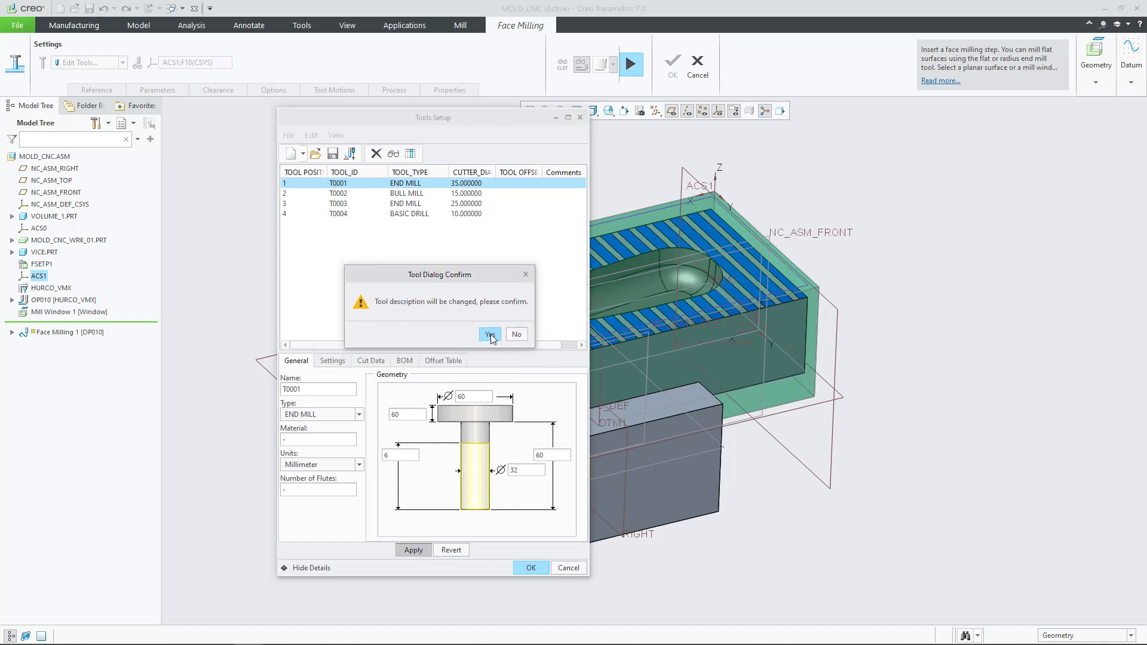
pyautogui.click(490, 335)
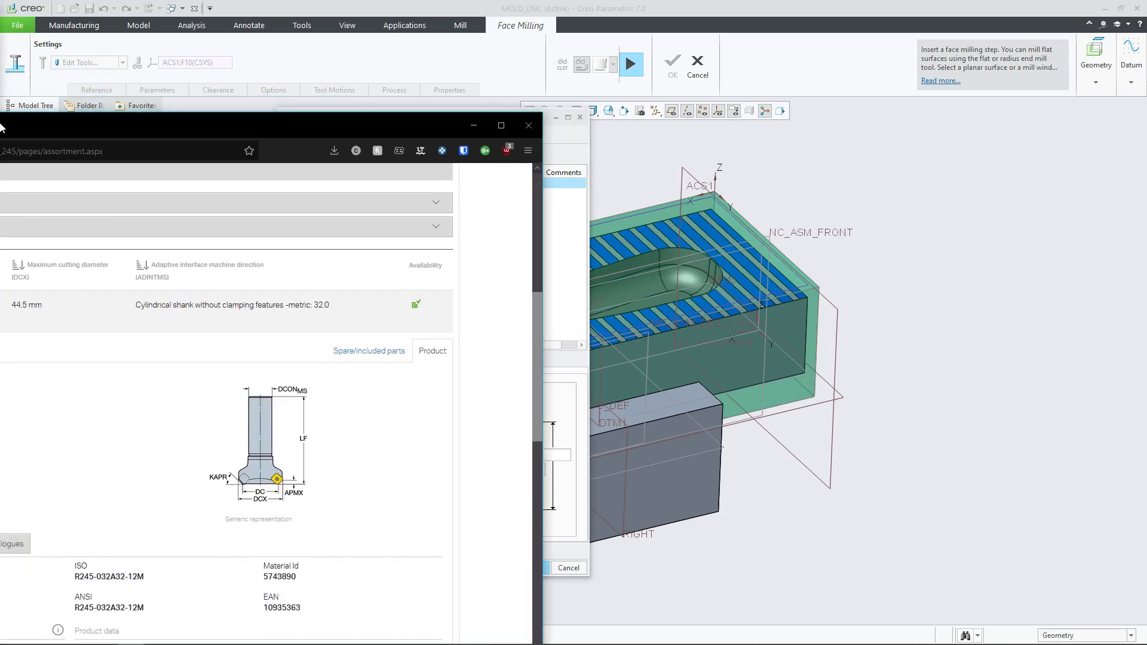
# Step: Switch to the Sandvik Coromant page in the browser, start the cutting data calculation for cutter R245-032A32-12M, and dismiss the ToolGuide introduction
pyautogui.moveTo(1, 121); pyautogui.dragTo(473, 20)
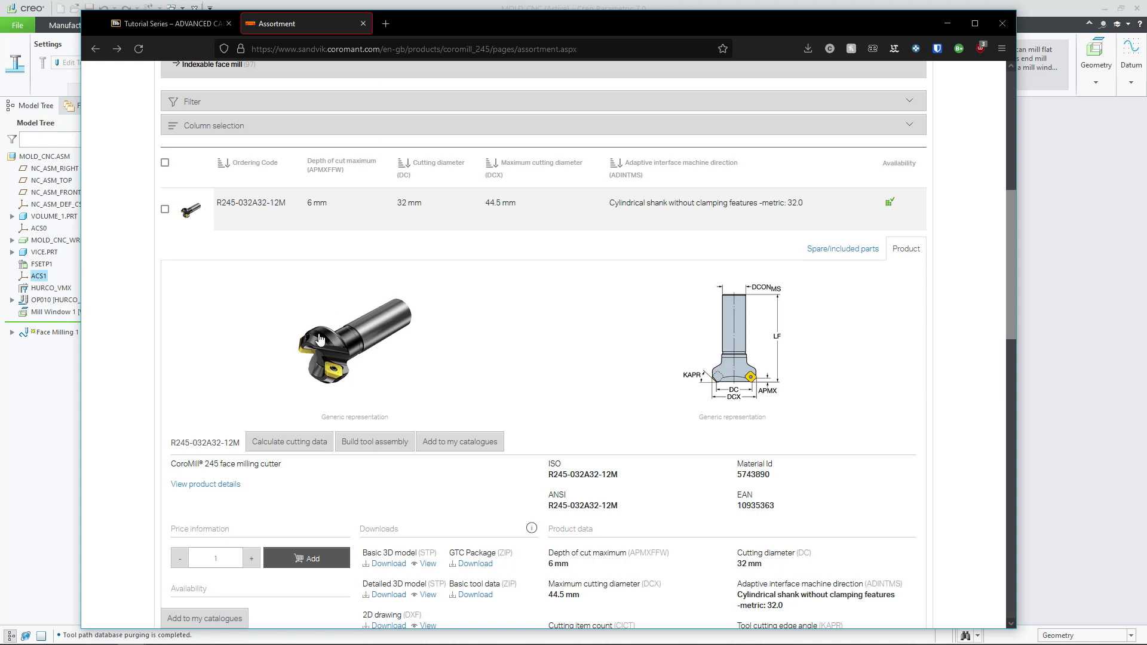
pyautogui.click(292, 444)
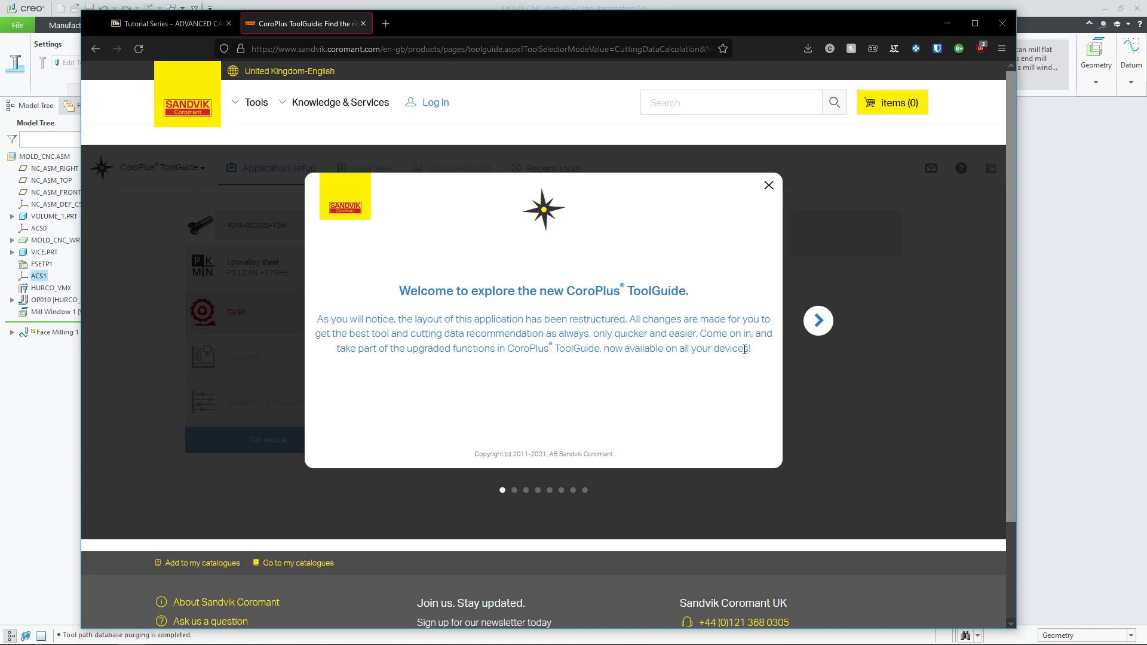
pyautogui.click(817, 322)
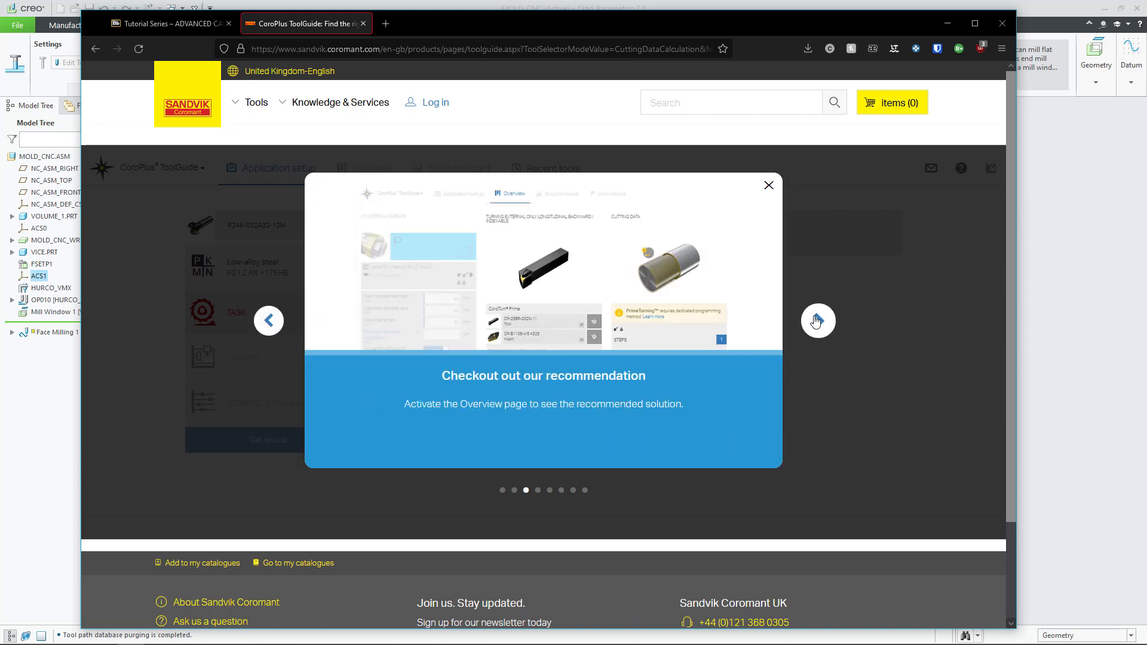
pyautogui.click(817, 321)
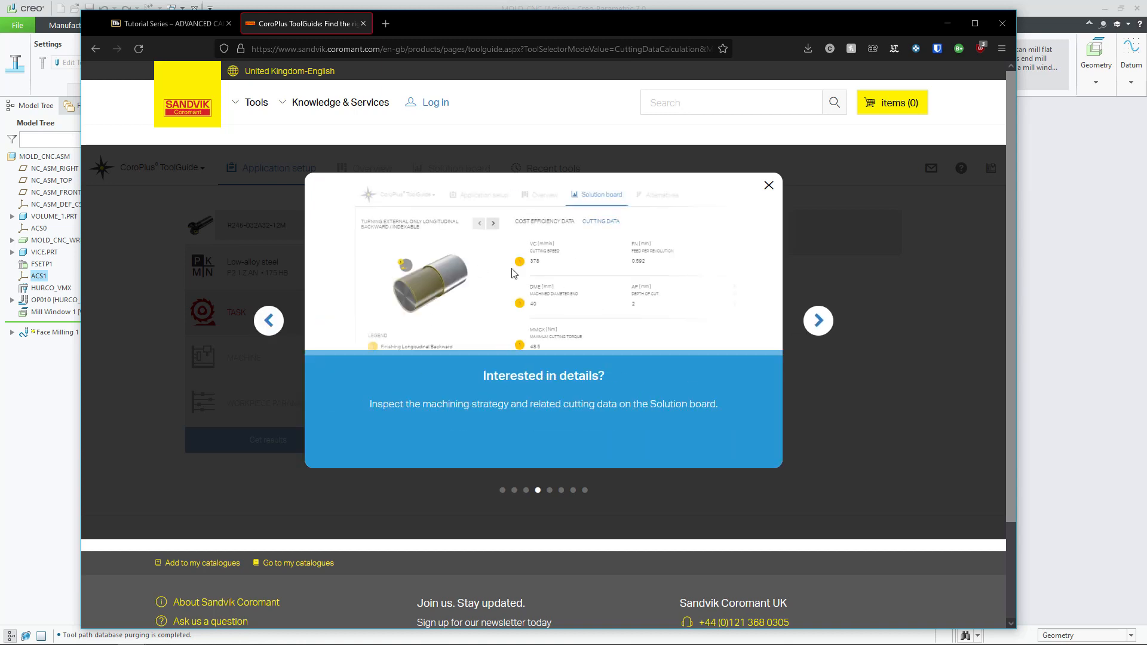
pyautogui.click(770, 186)
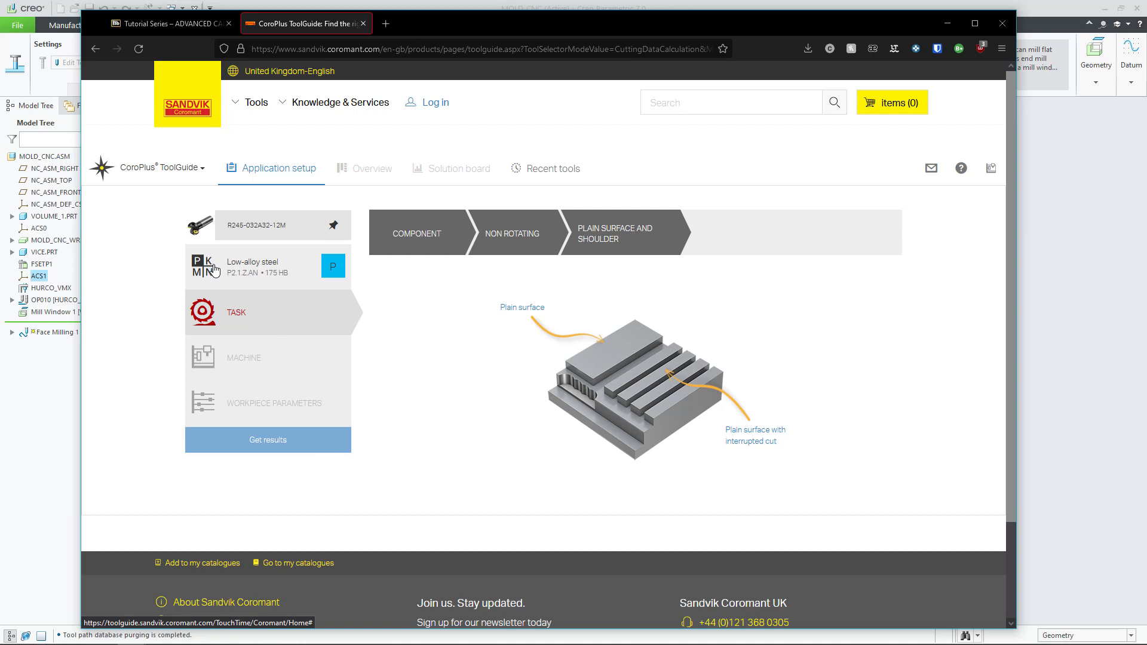
# Step: Review the workpiece material options, keeping low-alloy steel, and choose plain surface as the machining task
pyautogui.click(262, 270)
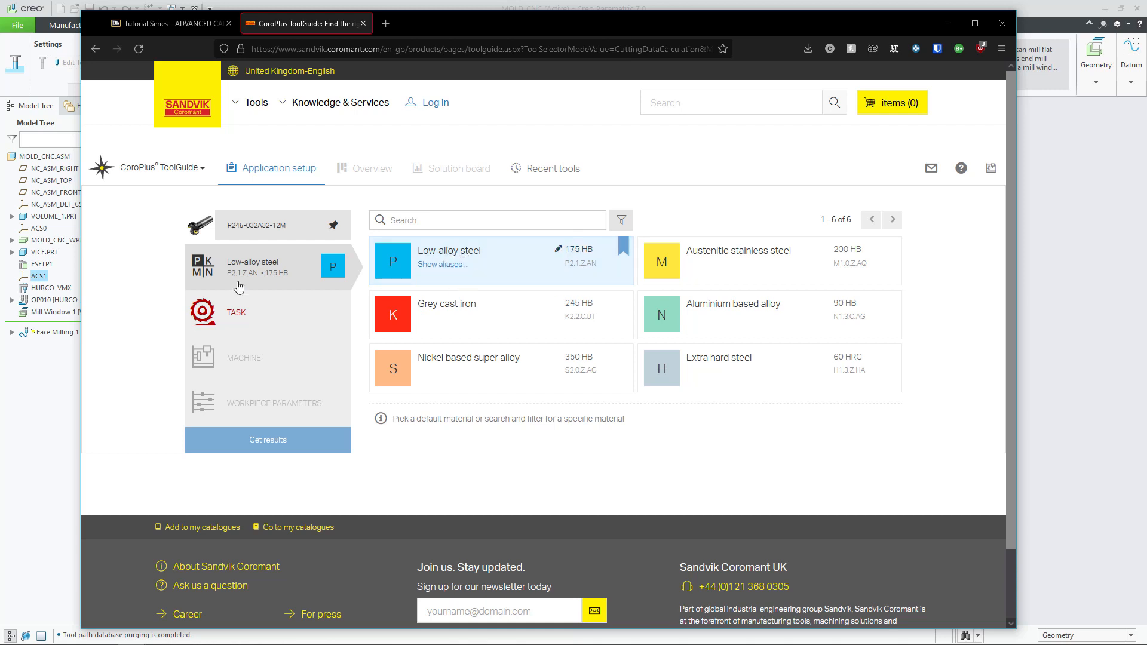
pyautogui.click(245, 314)
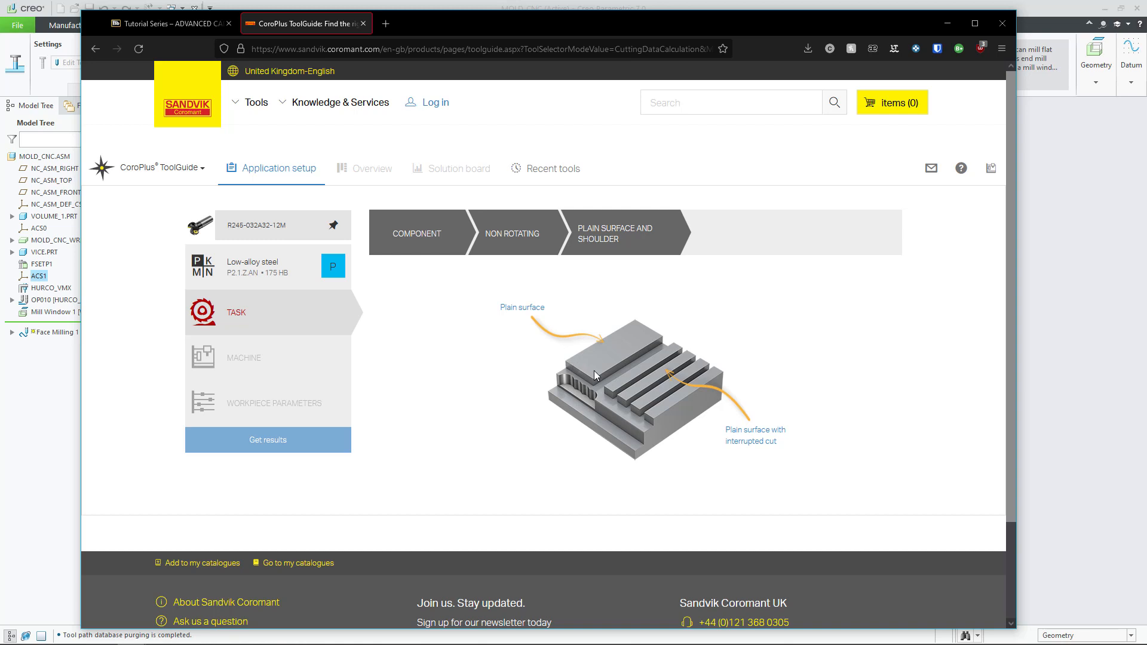
pyautogui.click(524, 312)
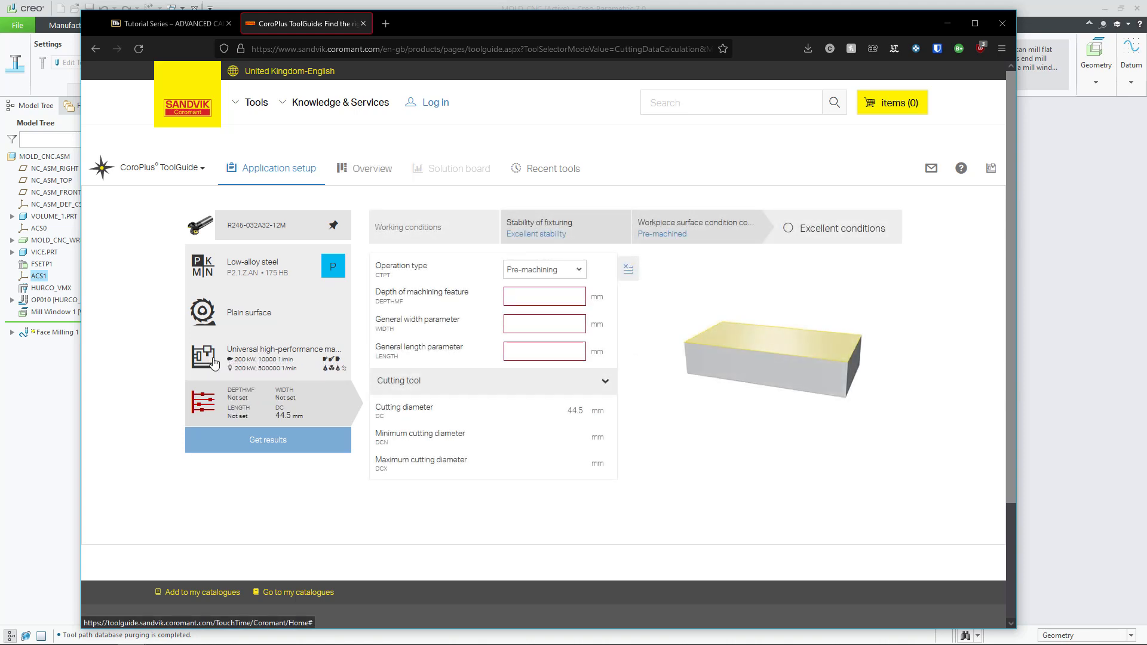
# Step: Choose Multitask 02 - Large (16-24" chuck) as the machine for the calculation
pyautogui.click(266, 365)
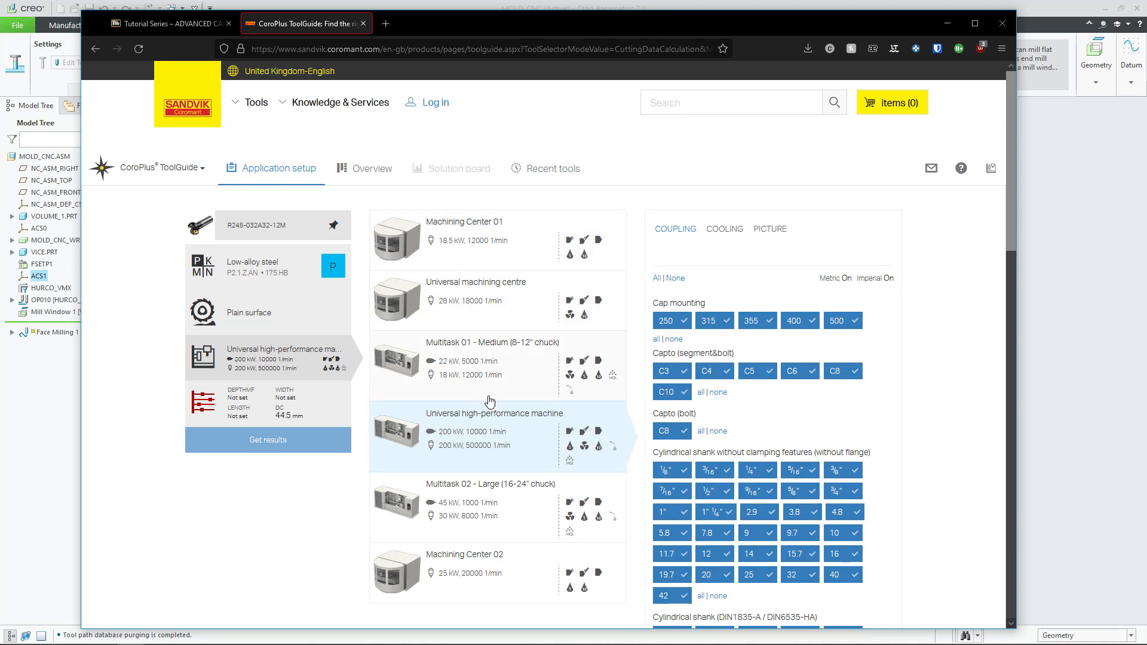
pyautogui.scroll(-2, 496, 520)
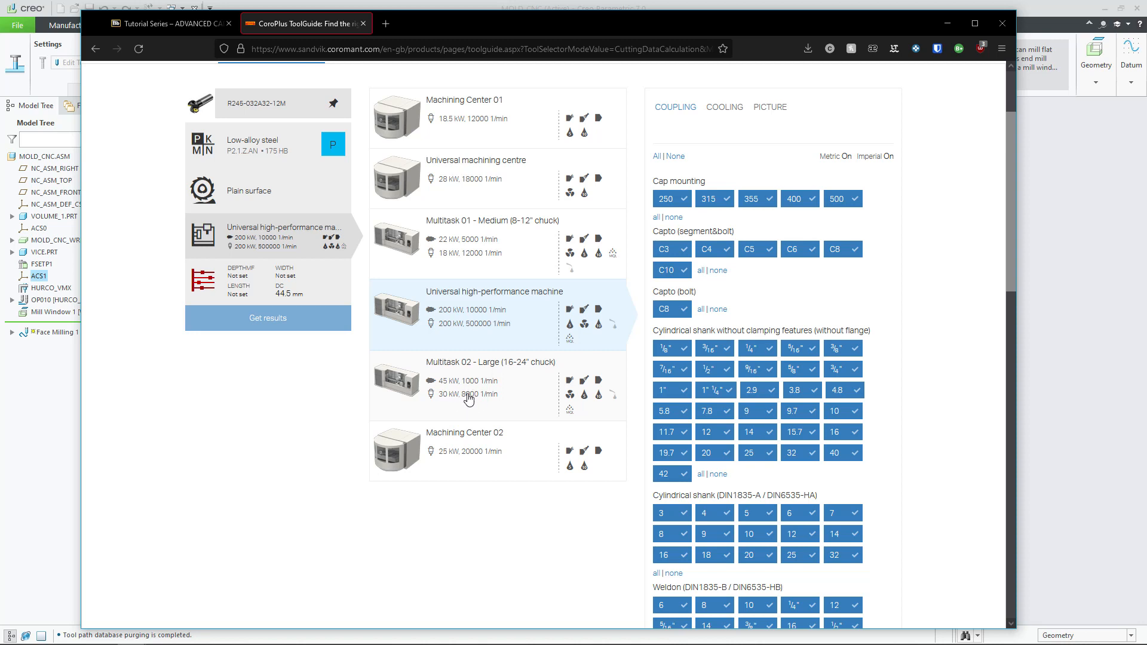
pyautogui.click(464, 397)
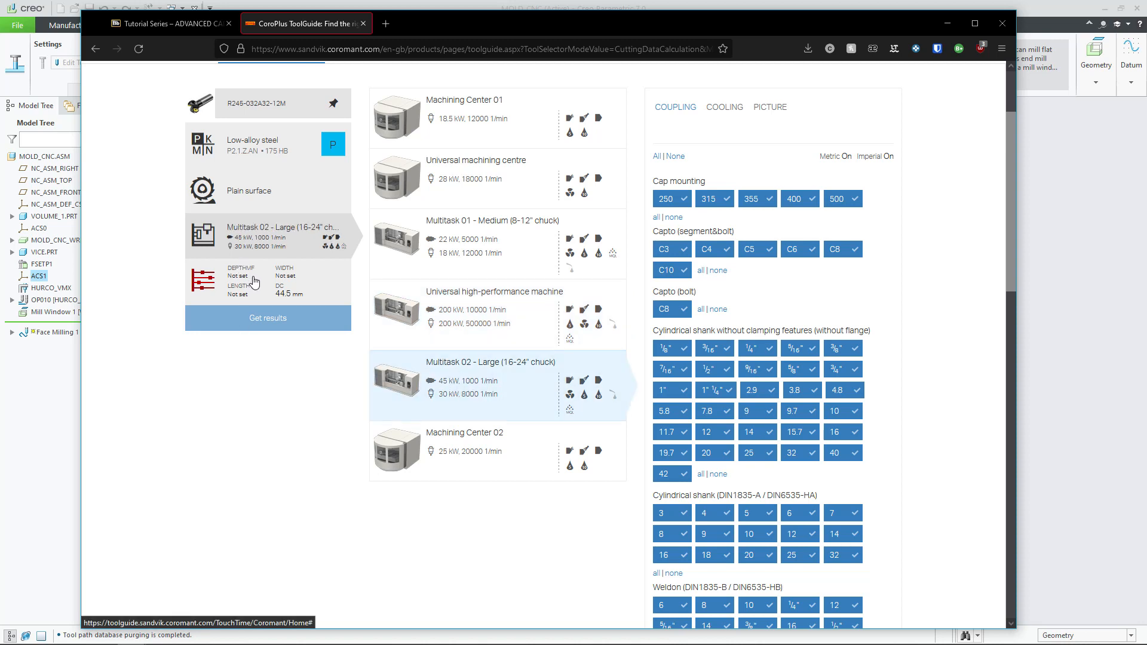
# Step: Set the workpiece parameters to a machining depth of 3 mm, a width of 86 mm and a length of 125 mm
pyautogui.click(255, 285)
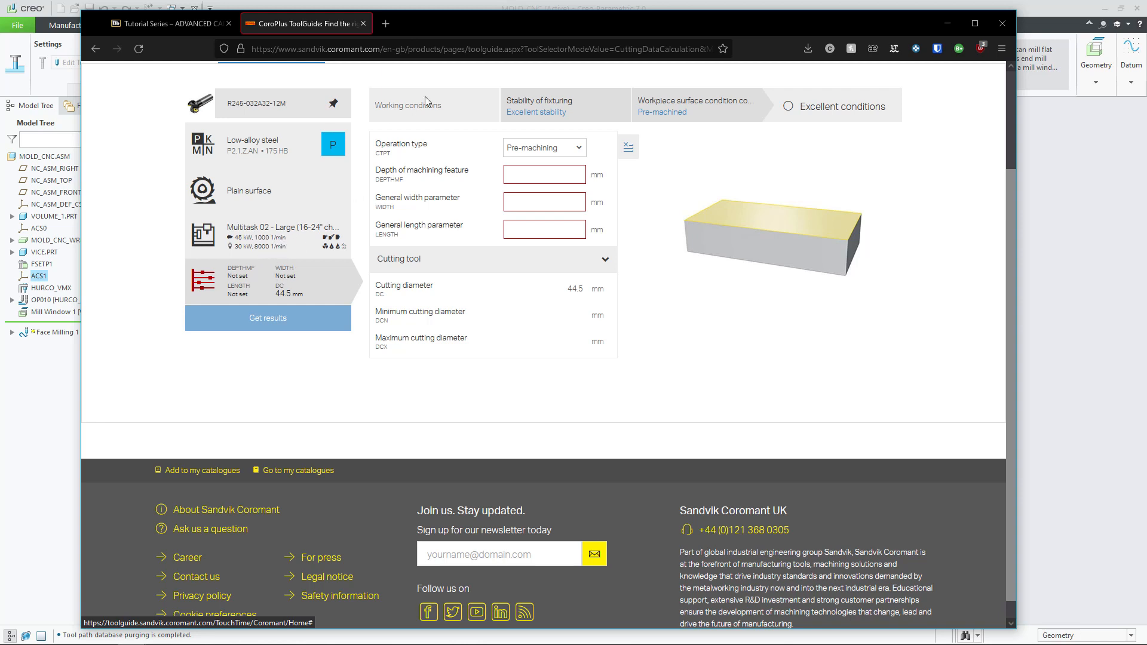
pyautogui.click(525, 176)
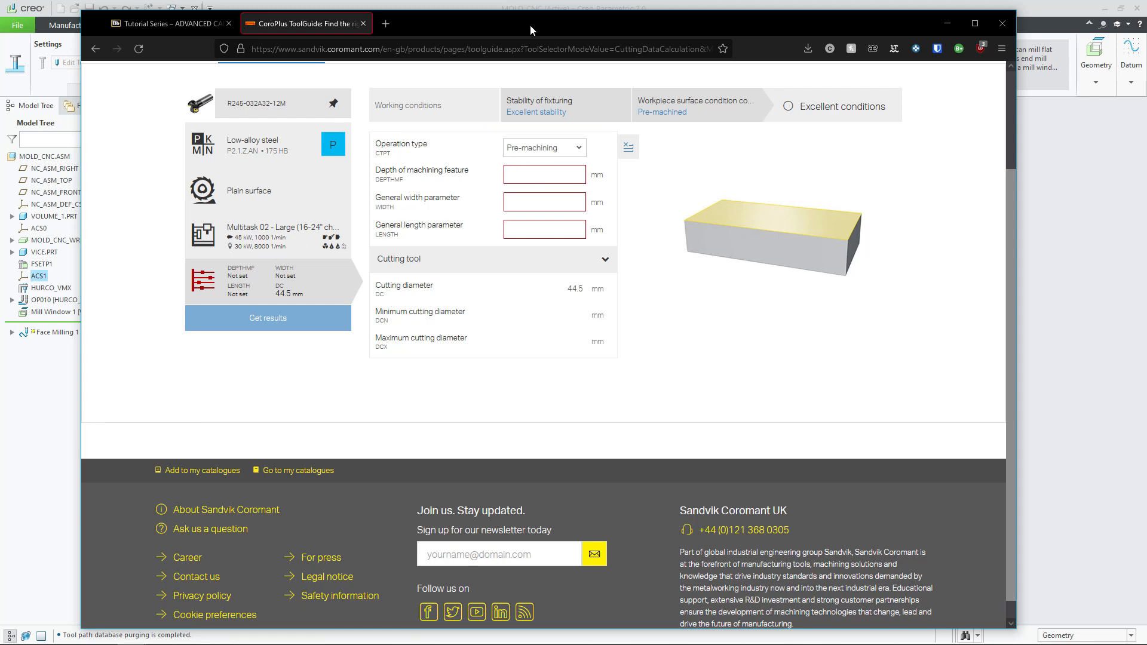
pyautogui.moveTo(527, 19); pyautogui.dragTo(509, 394)
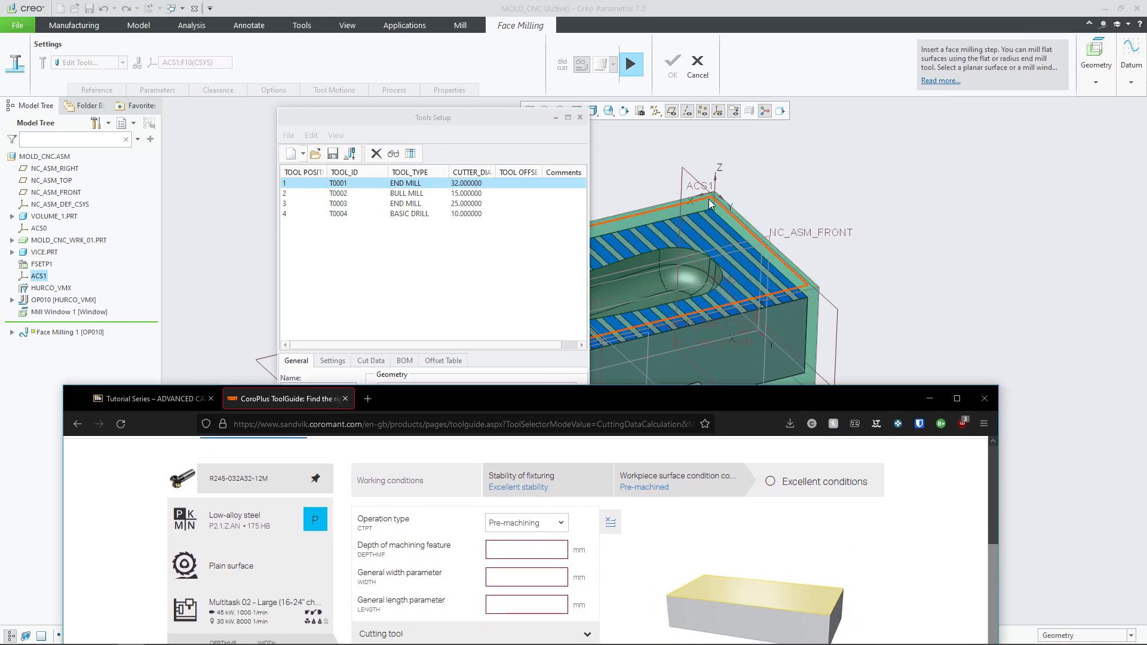
pyautogui.moveTo(725, 393); pyautogui.dragTo(779, 28)
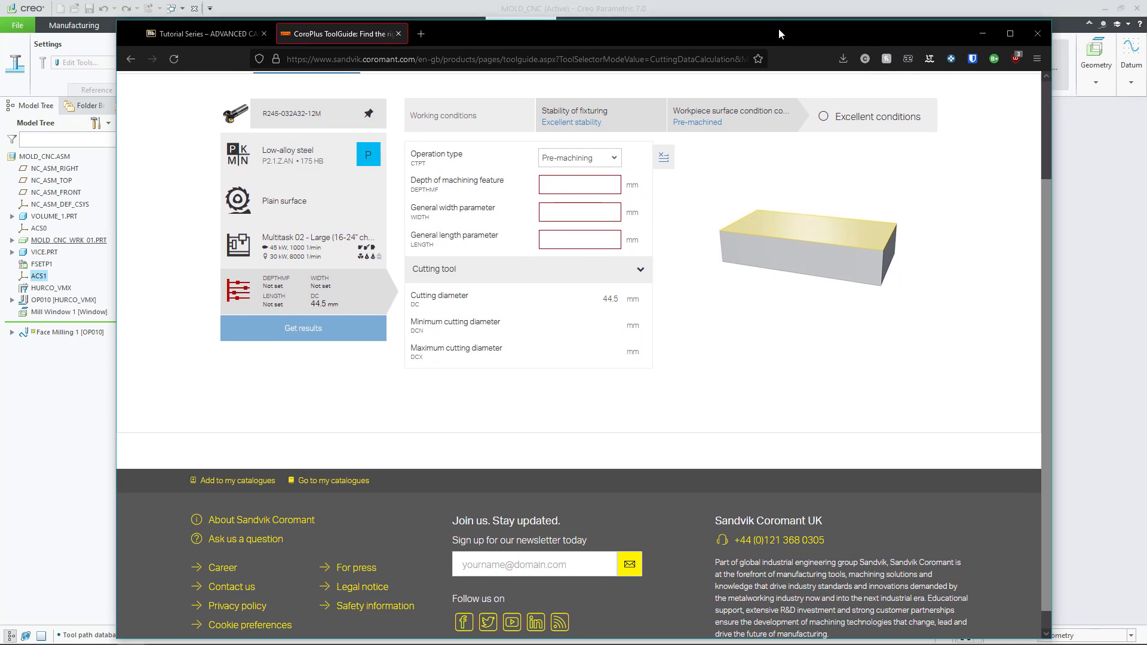
pyautogui.click(569, 190)
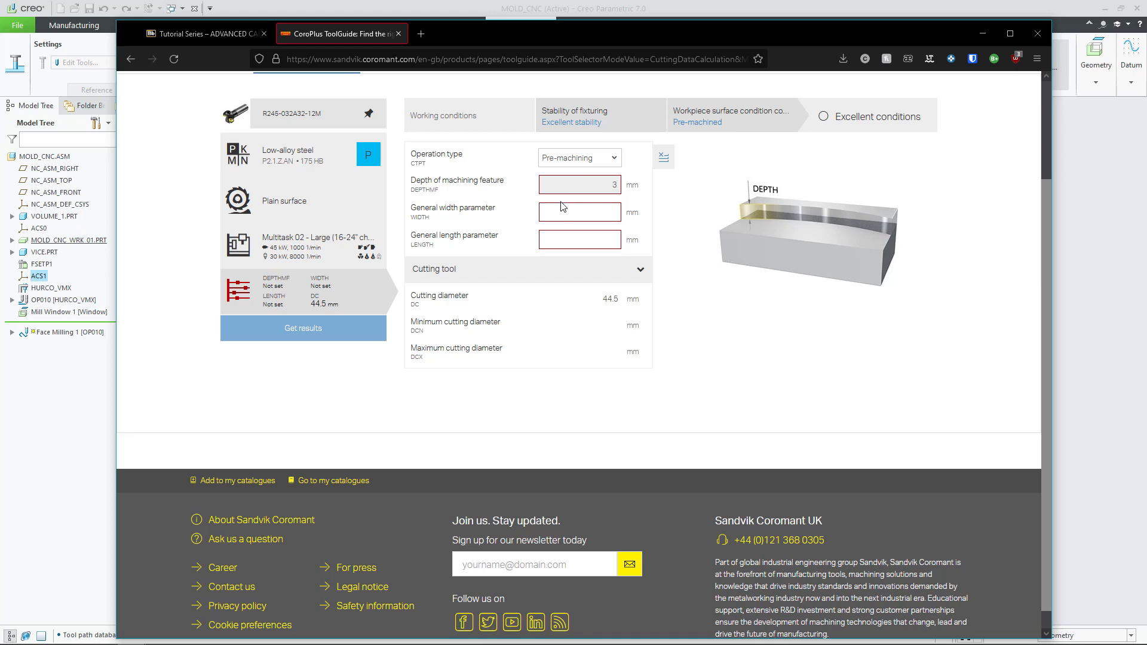
pyautogui.click(561, 210)
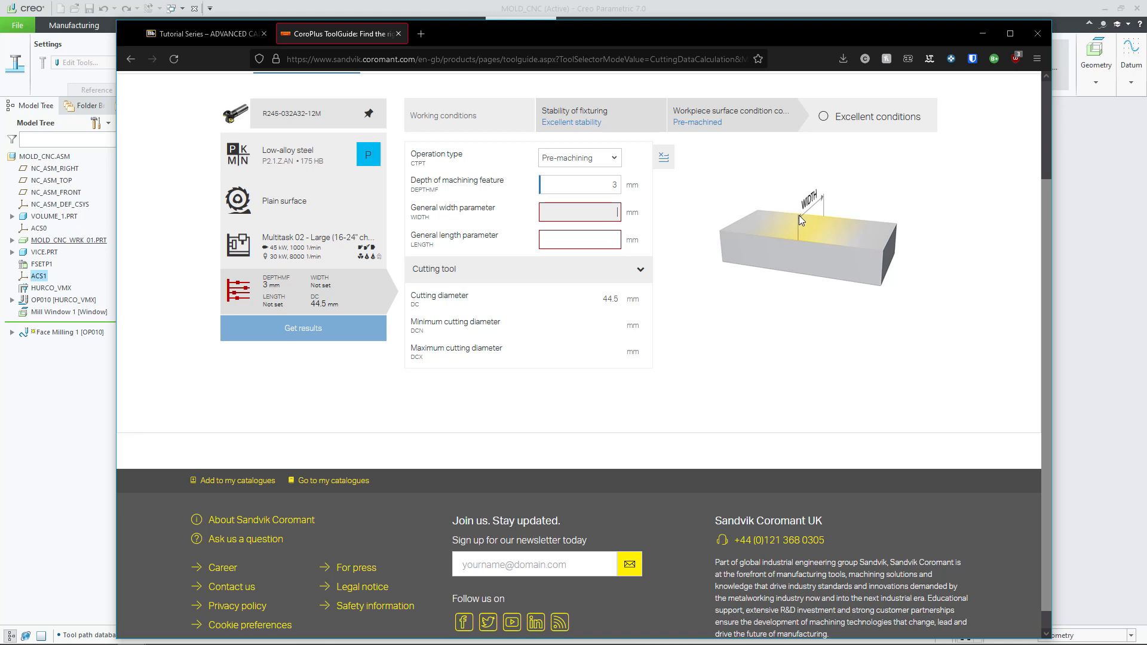
pyautogui.click(597, 222)
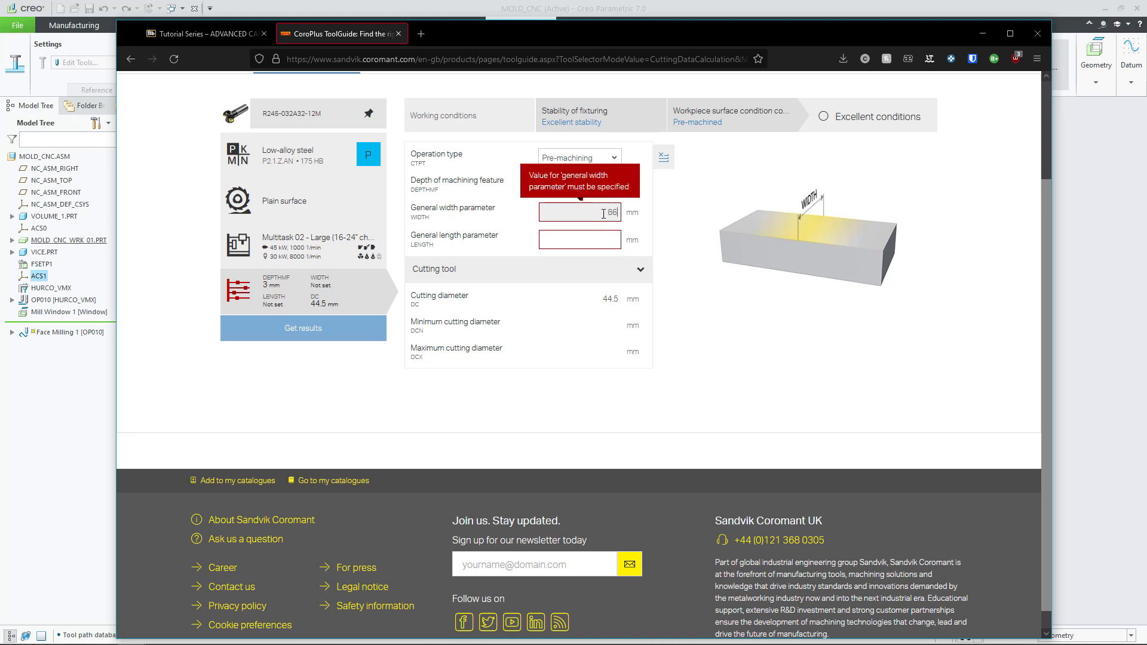
pyautogui.click(606, 240)
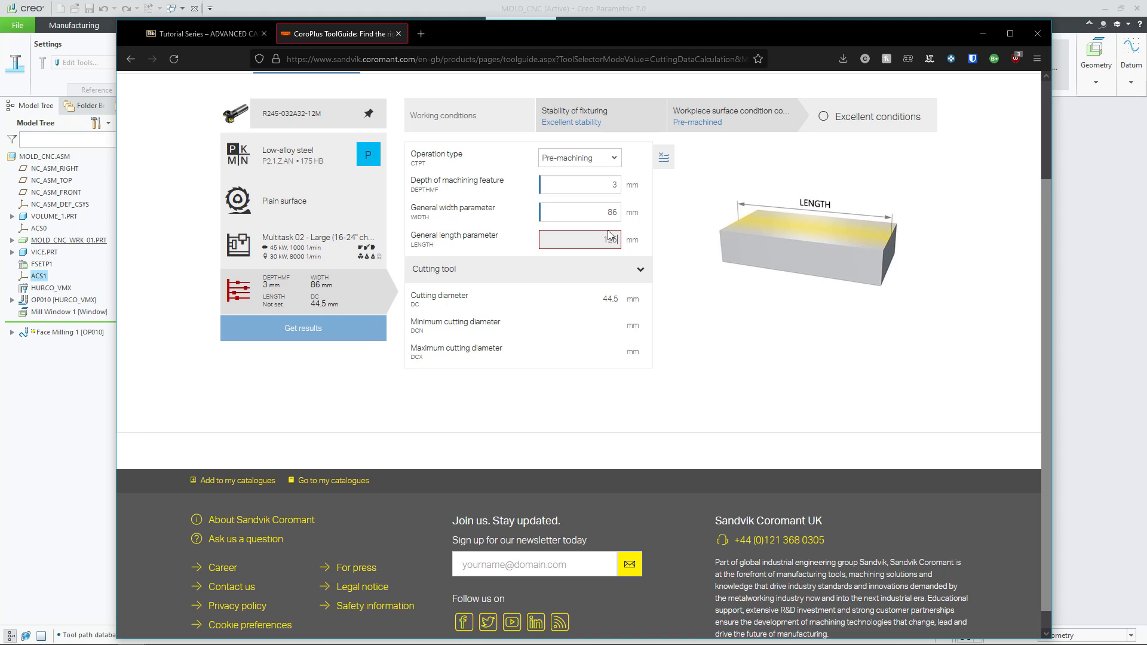
pyautogui.click(596, 212)
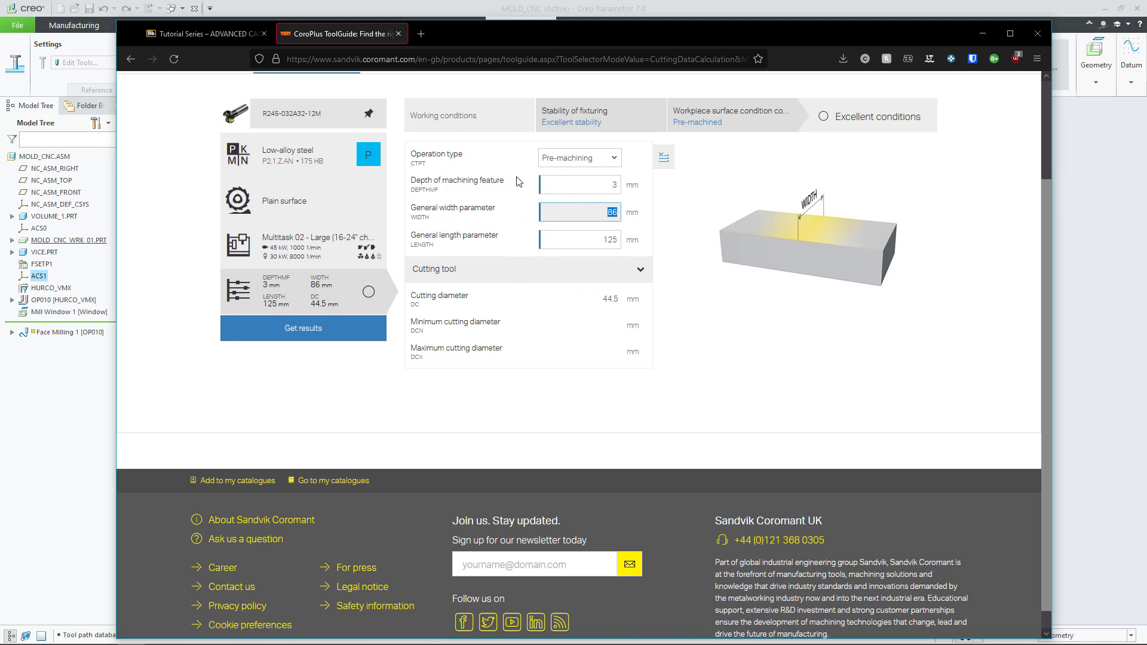
# Step: Calculate the CoroMill 245 results and examine the recommended solution's detailed cutting data, including spindle speed
pyautogui.click(310, 336)
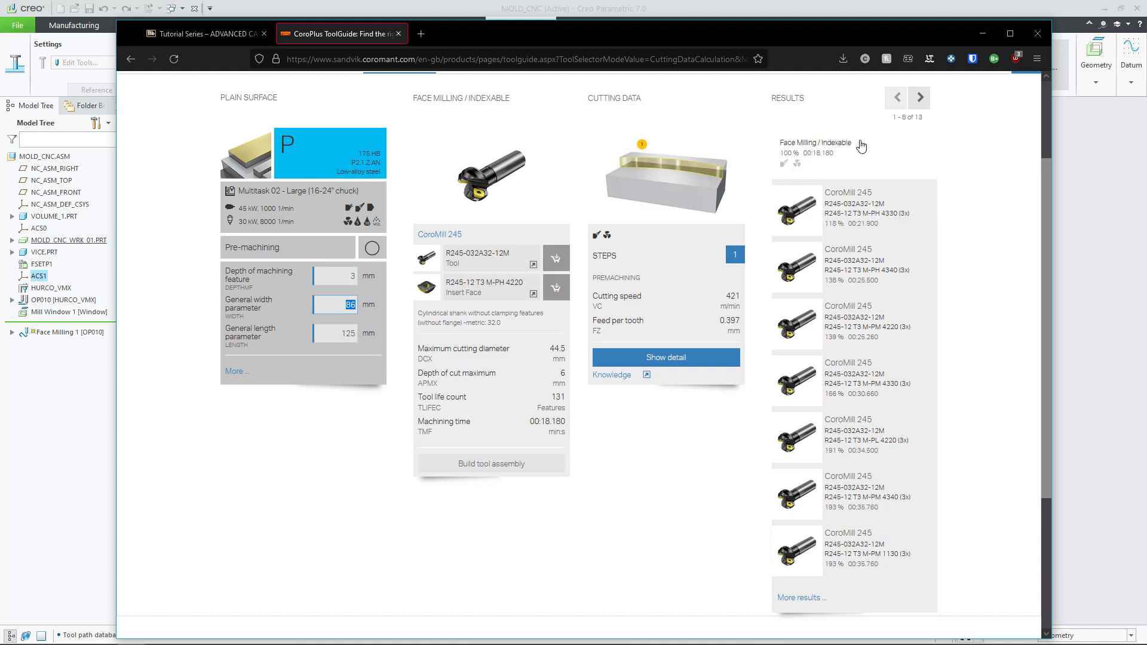
pyautogui.moveTo(900, 155)
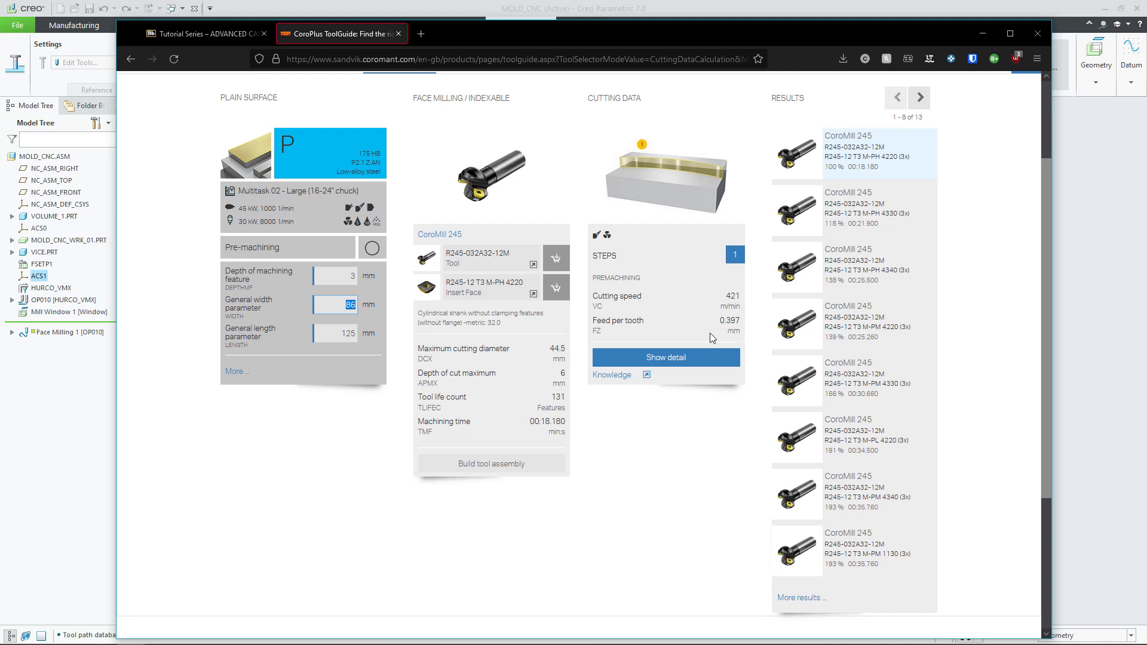
pyautogui.click(672, 360)
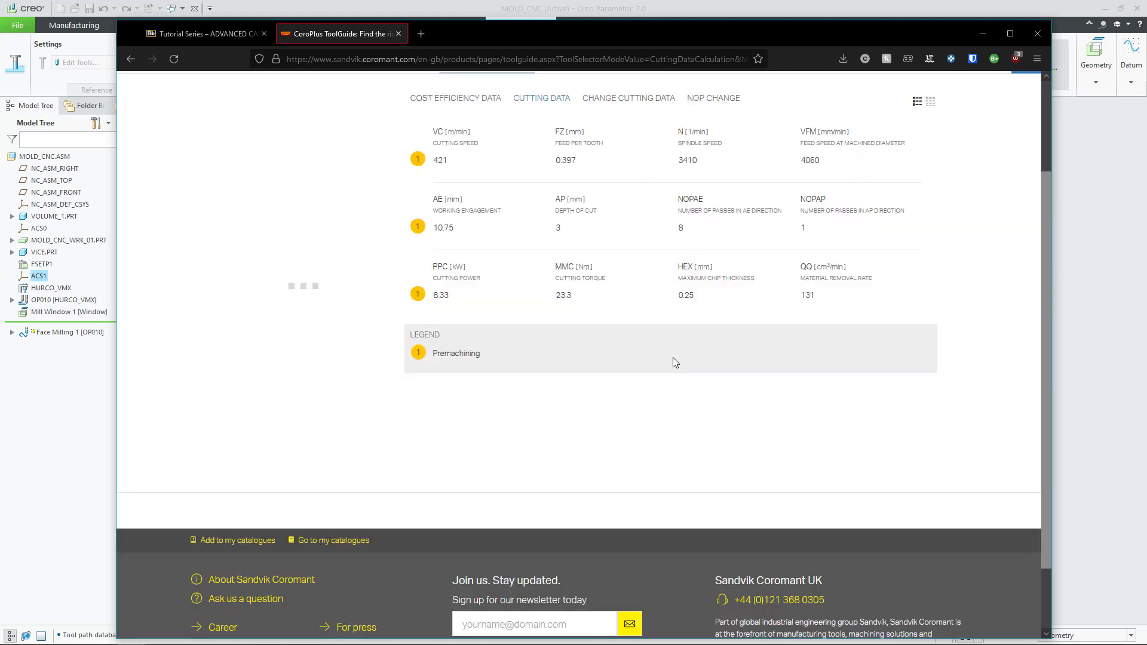
pyautogui.moveTo(614, 24); pyautogui.dragTo(590, 22)
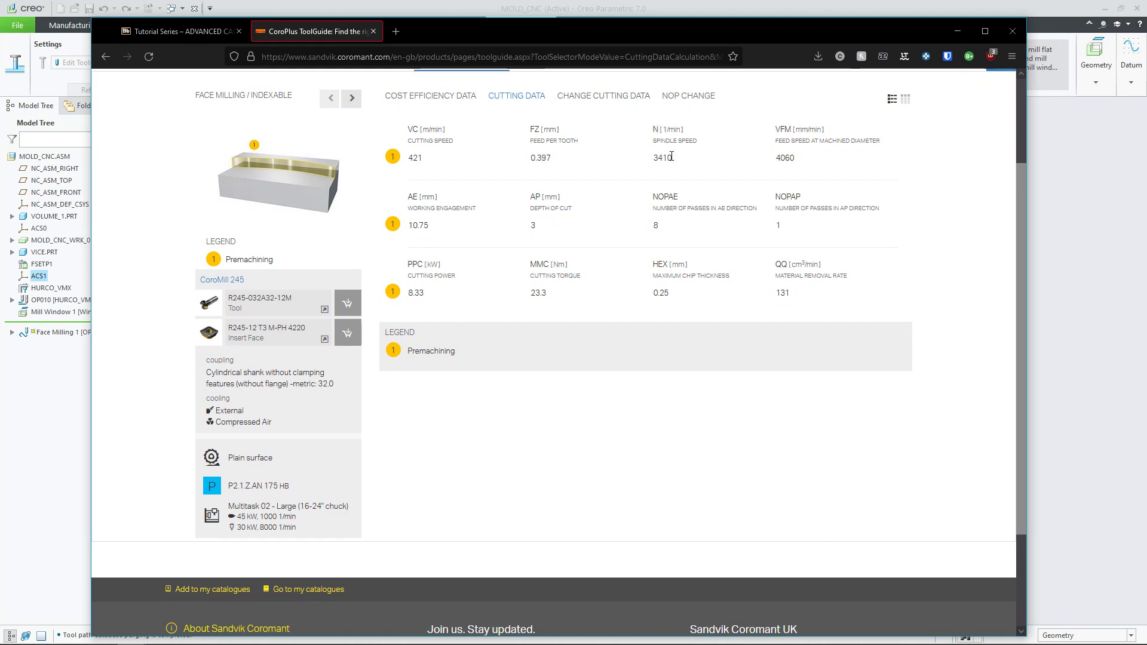
pyautogui.moveTo(671, 156); pyautogui.dragTo(656, 161)
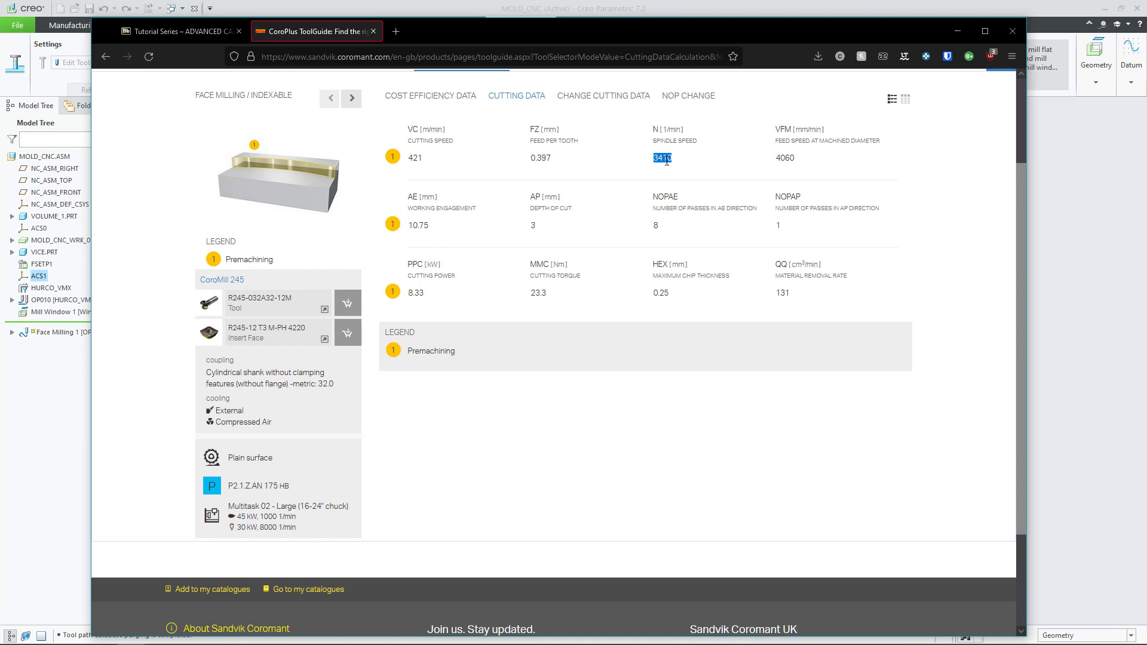
# Step: Switch to Creo and inspect tool T0001's cut data settings, then return to its general geometry settings
pyautogui.moveTo(701, 26); pyautogui.dragTo(0, 40)
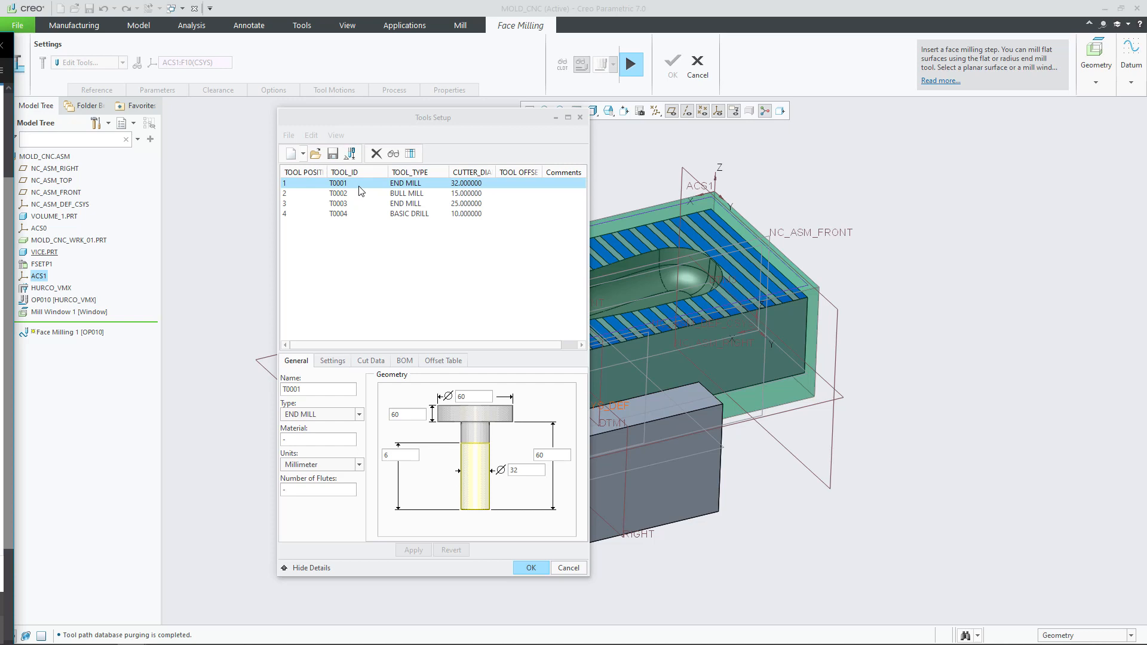
pyautogui.click(370, 362)
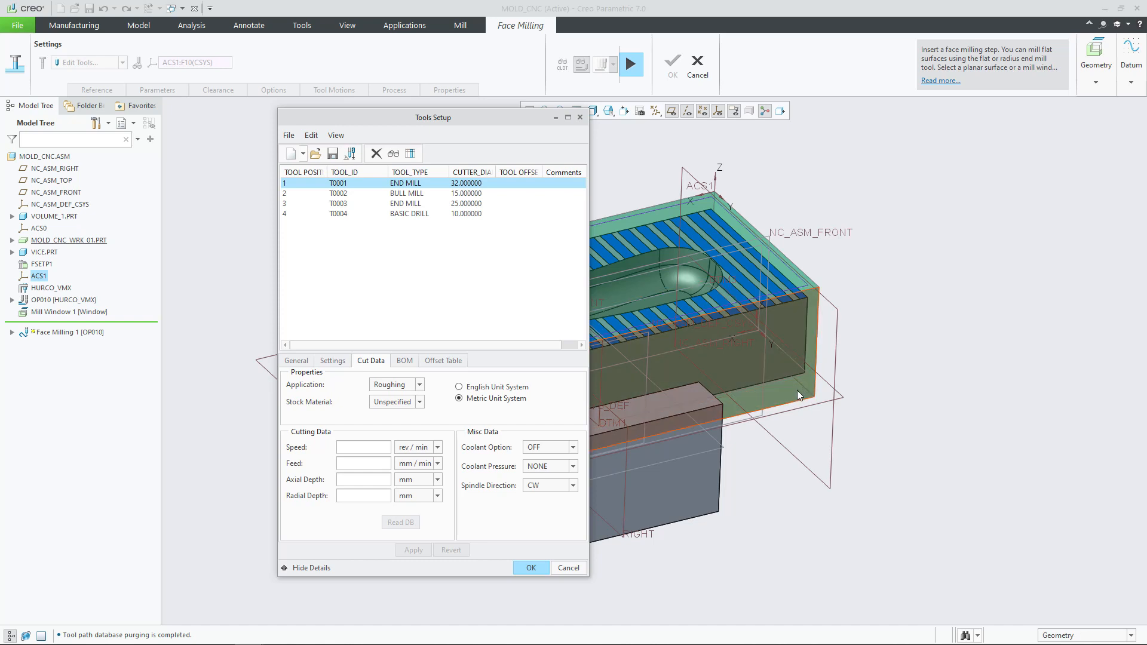
pyautogui.moveTo(339, 120); pyautogui.dragTo(309, 118)
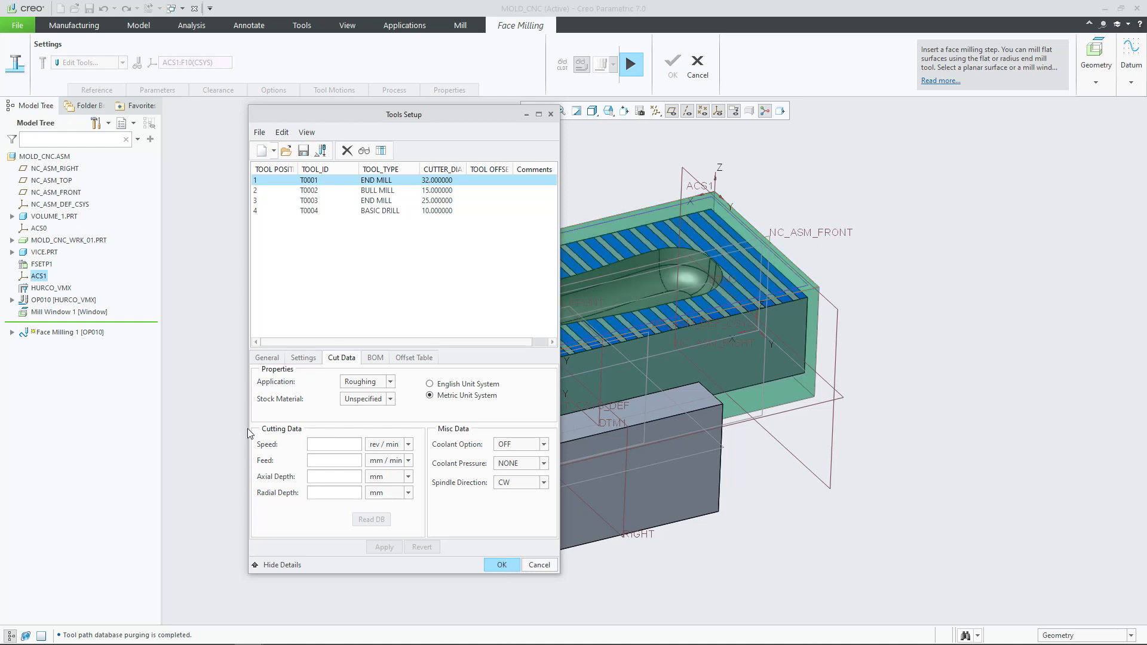
pyautogui.click(267, 359)
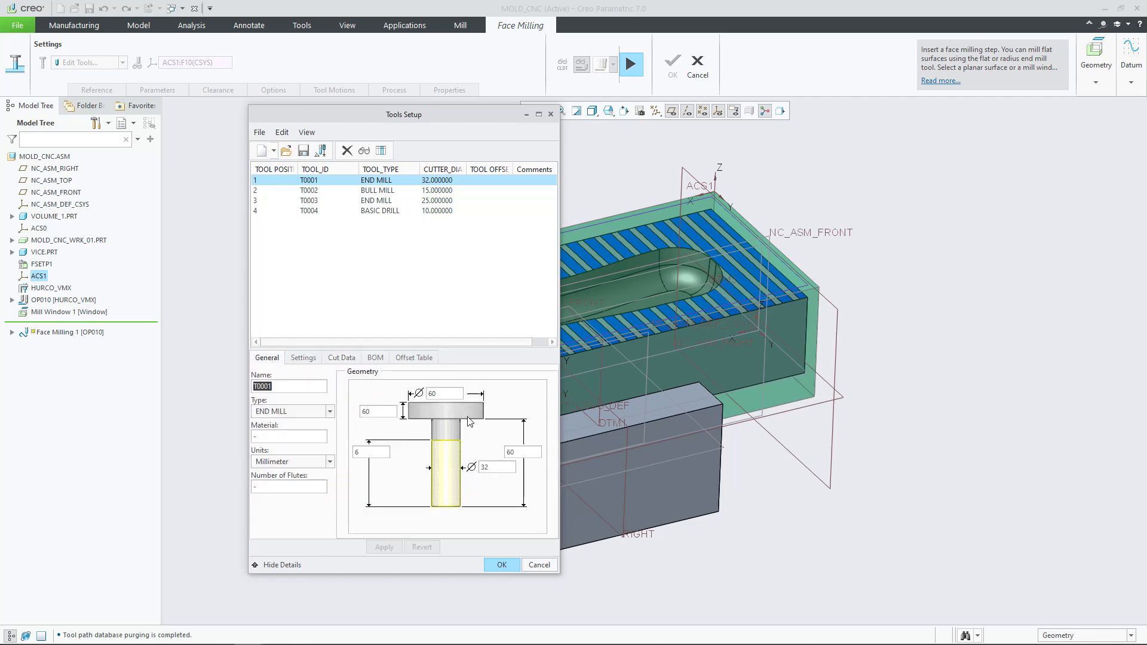
# Step: Accept the tool setup and set the face milling step's spindle speed to 3410
pyautogui.click(504, 566)
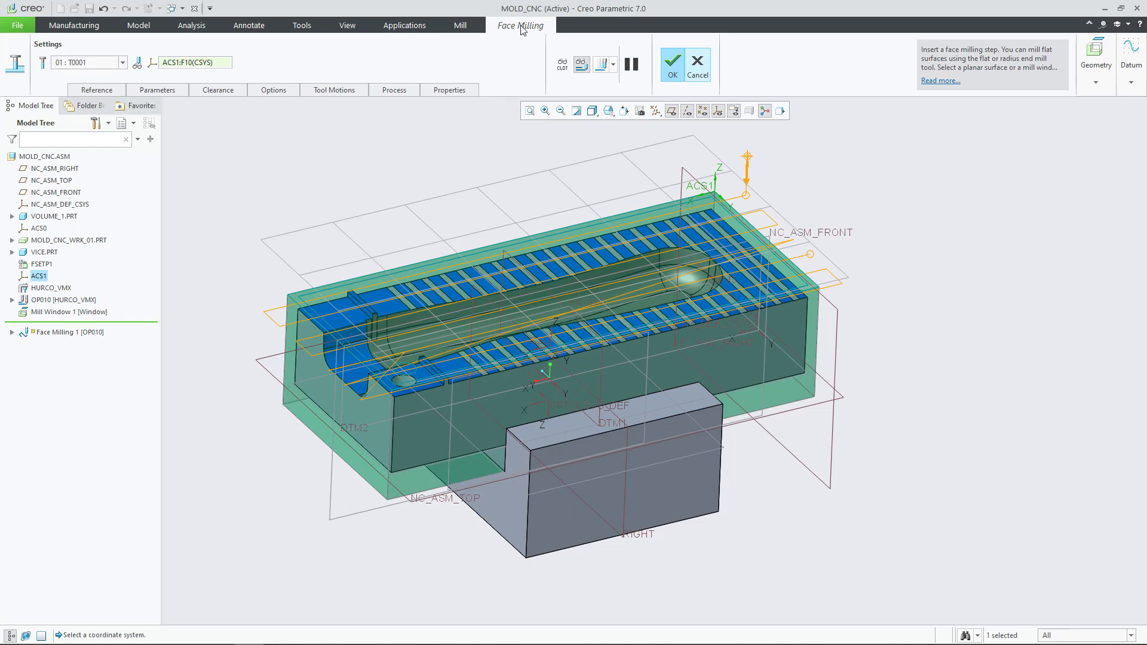
pyautogui.click(170, 92)
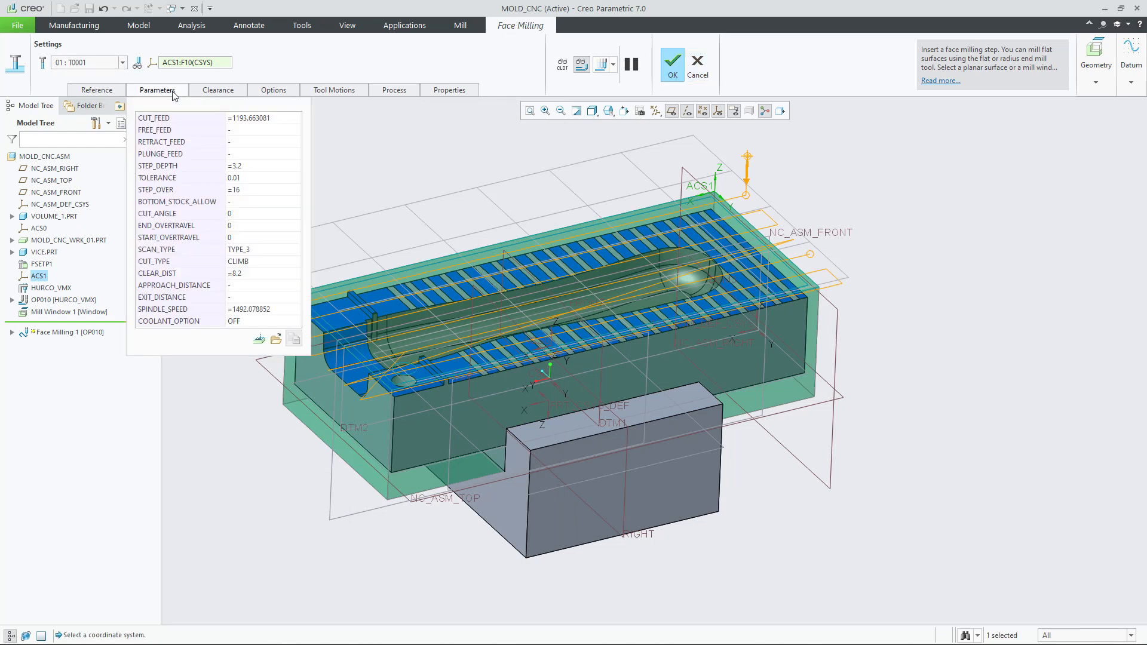
pyautogui.click(255, 311)
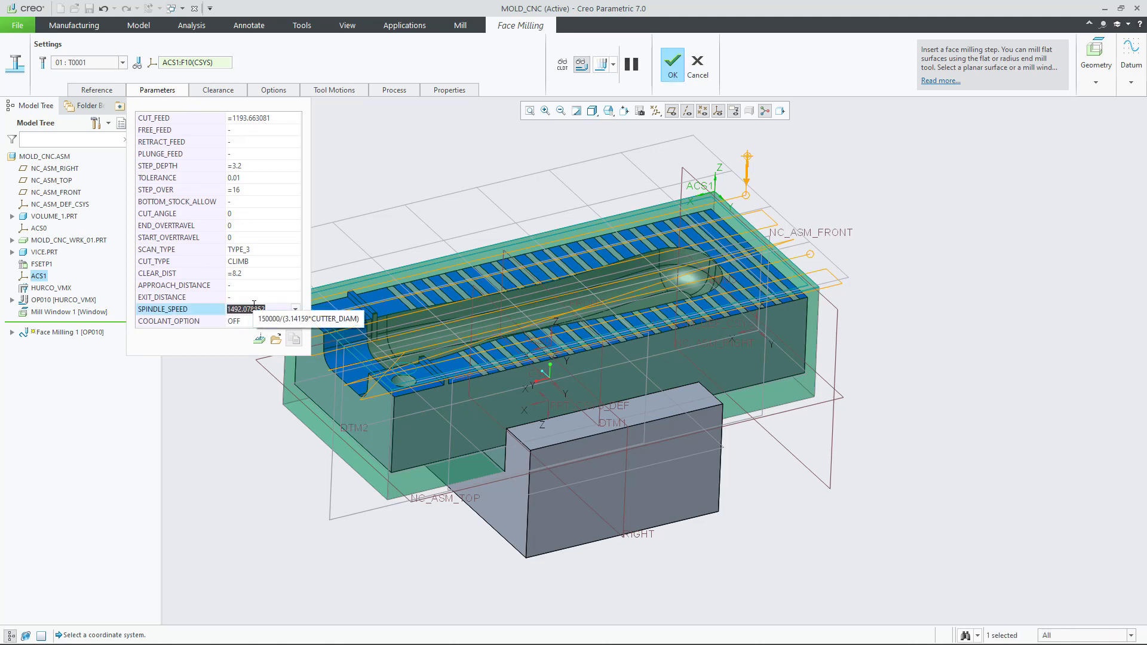
pyautogui.write('3410')
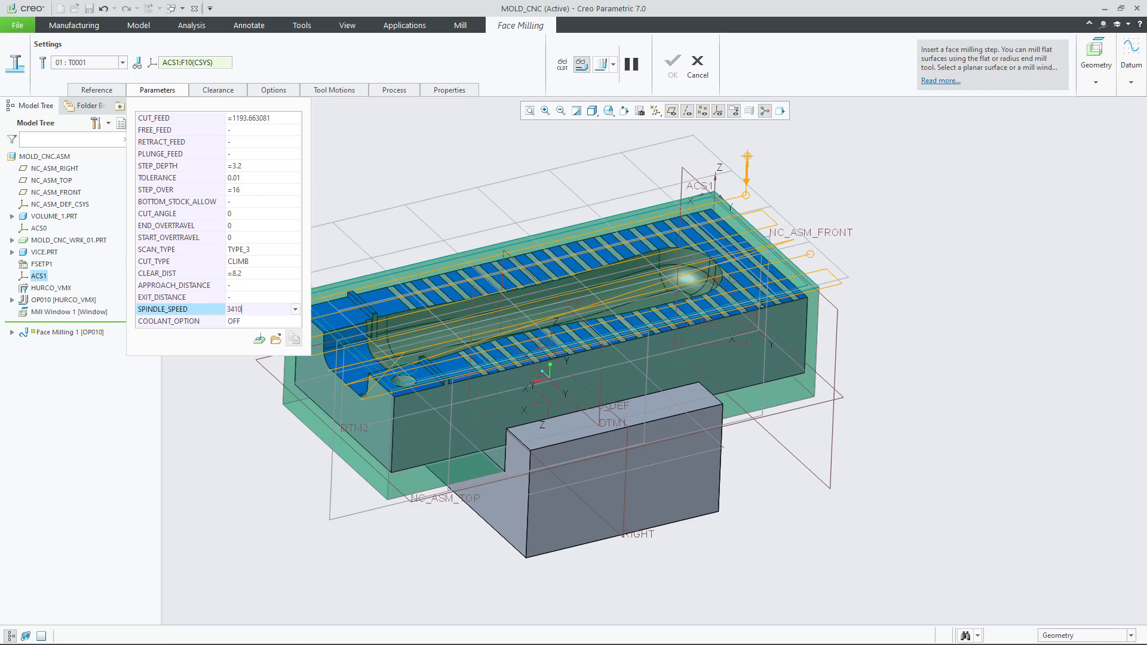
pyautogui.press('Return')
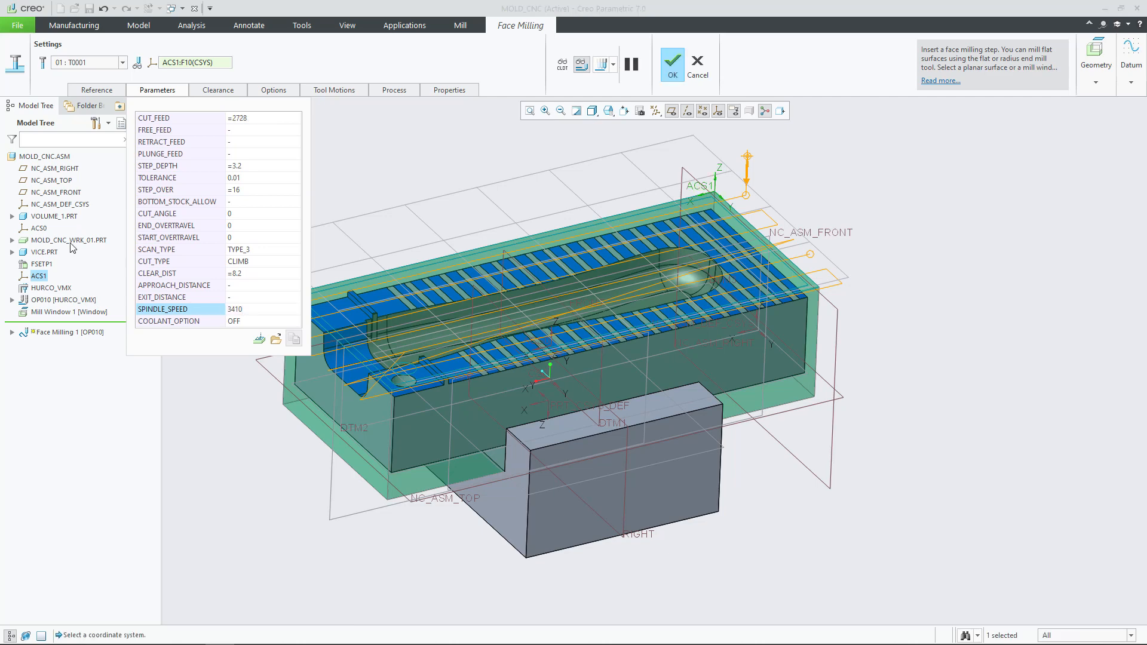
# Step: Check the recommended feed speed in the Sandvik Coromant cutting data and set the face milling step's cut feed to 4060
pyautogui.click(260, 119)
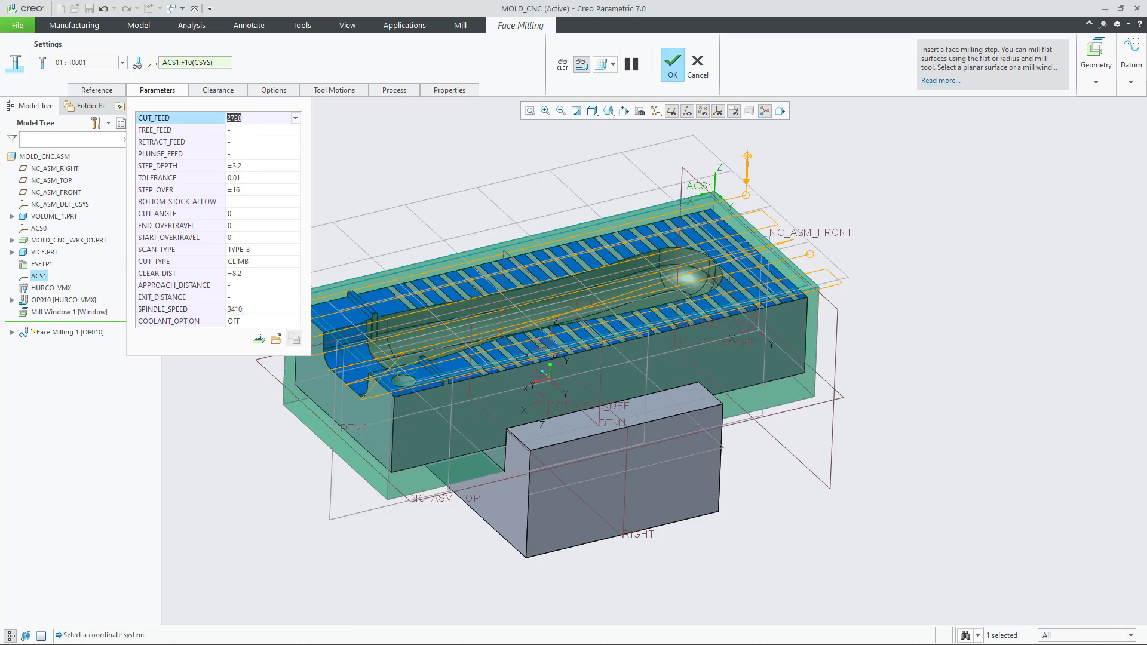
pyautogui.moveTo(0, 109); pyautogui.dragTo(616, 88)
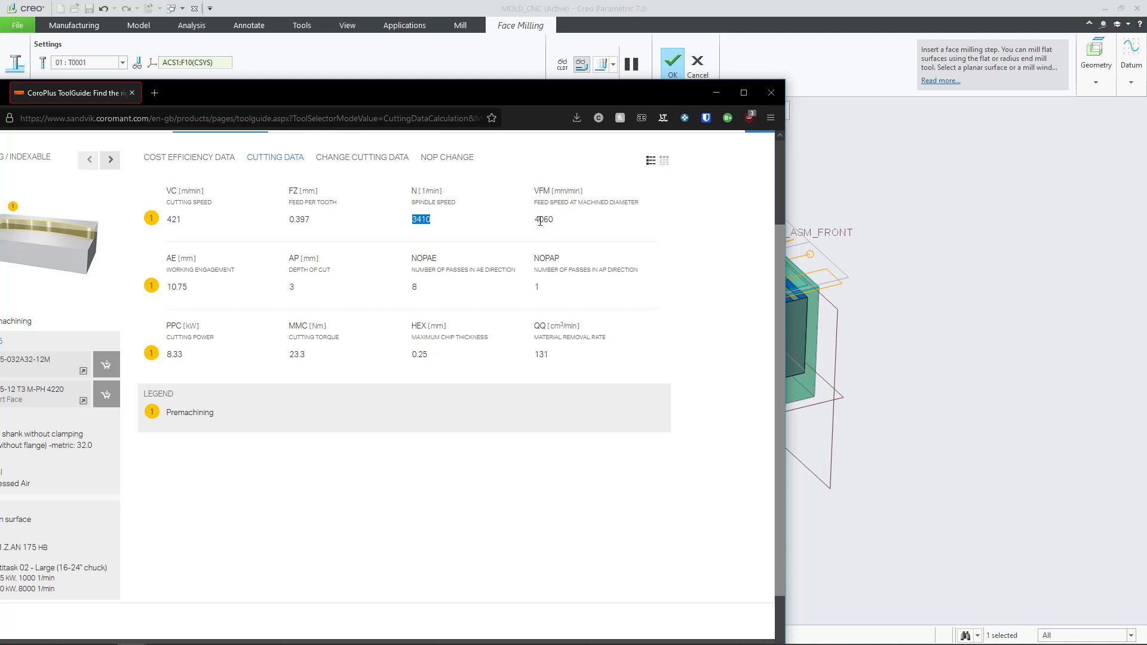
pyautogui.click(566, 76)
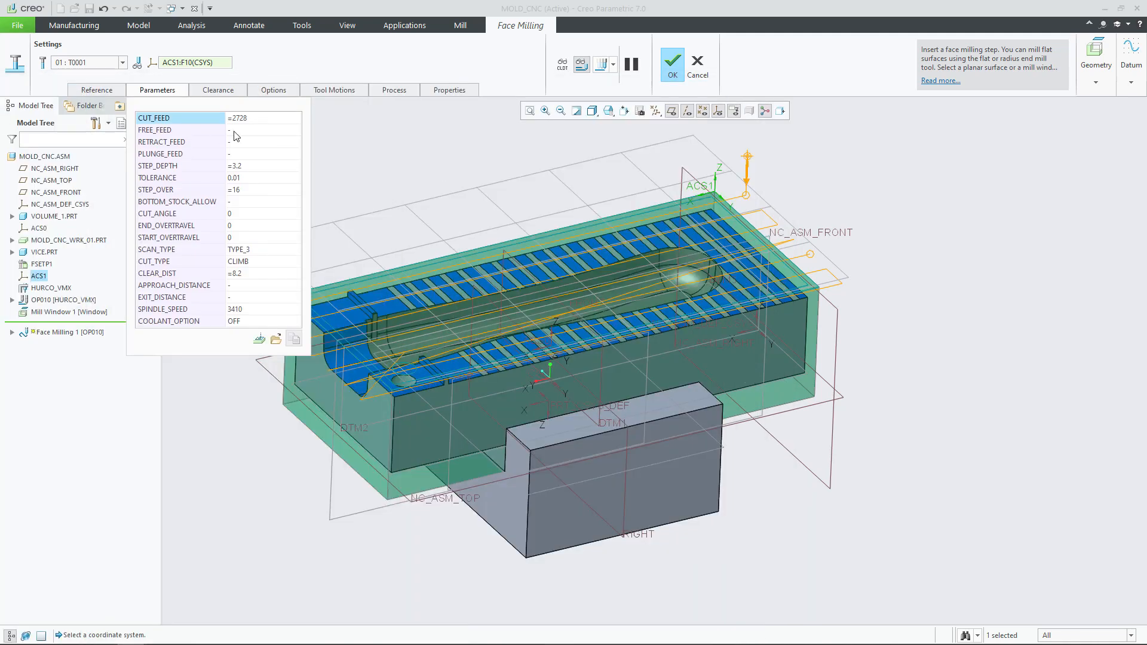
pyautogui.click(270, 117)
pyautogui.write('4060')
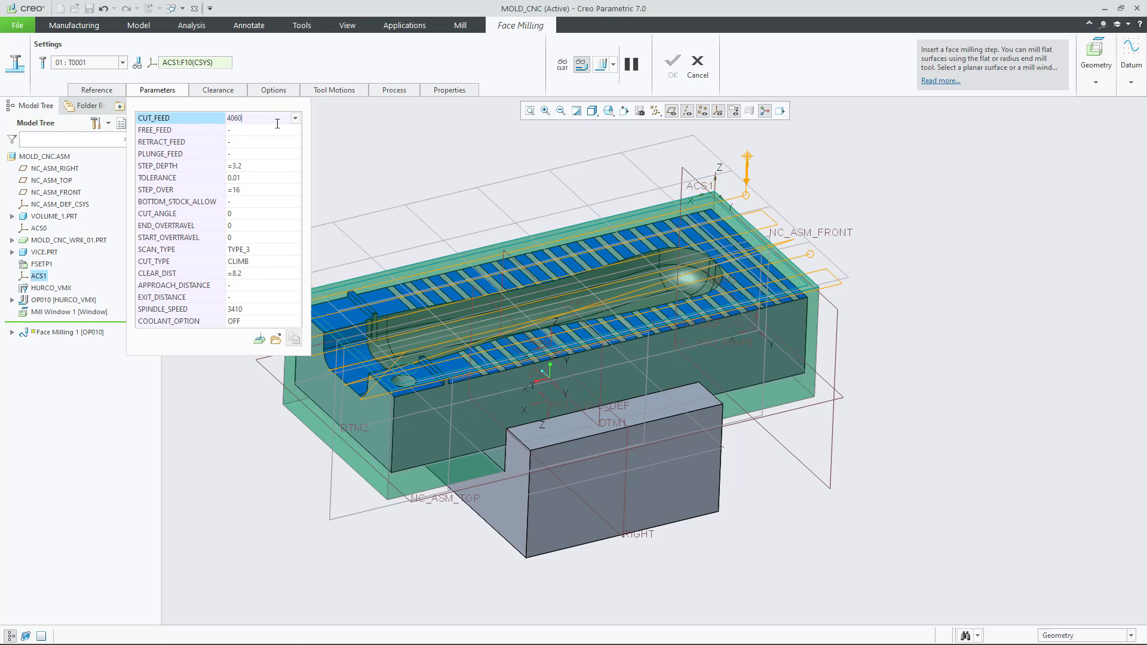
pyautogui.press('Return')
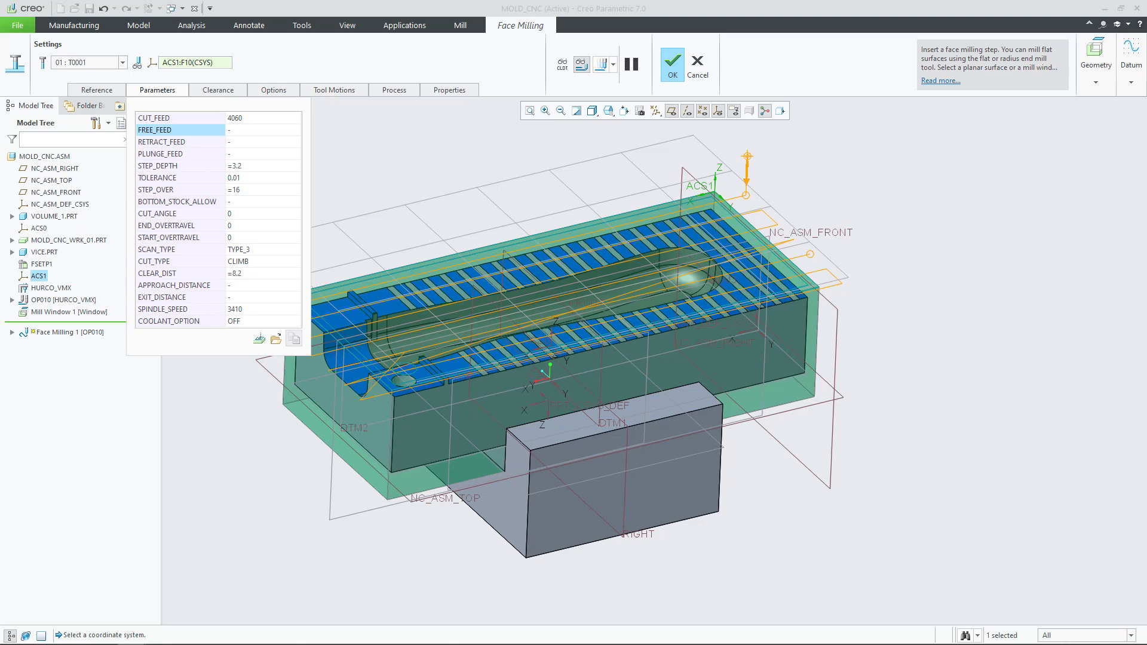
# Step: Review the CoroMill 245 cutting data in the browser, including passes, cutting power and chip thickness, and return to Creo
pyautogui.moveTo(780, 55); pyautogui.dragTo(698, 53)
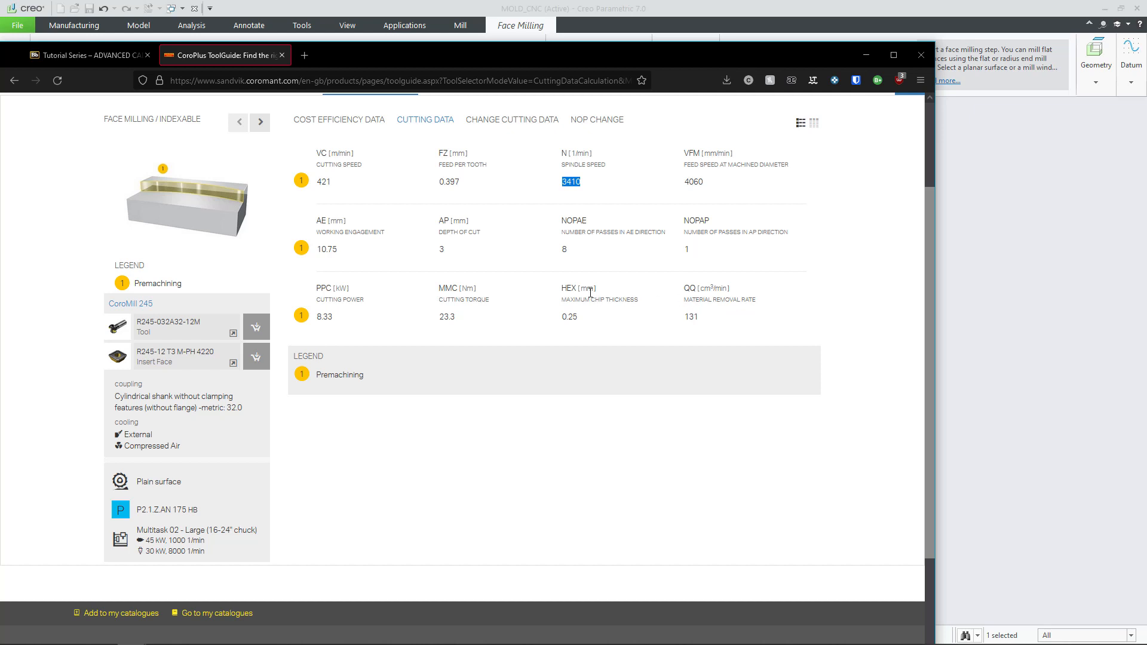
pyautogui.moveTo(654, 49); pyautogui.dragTo(0, 65)
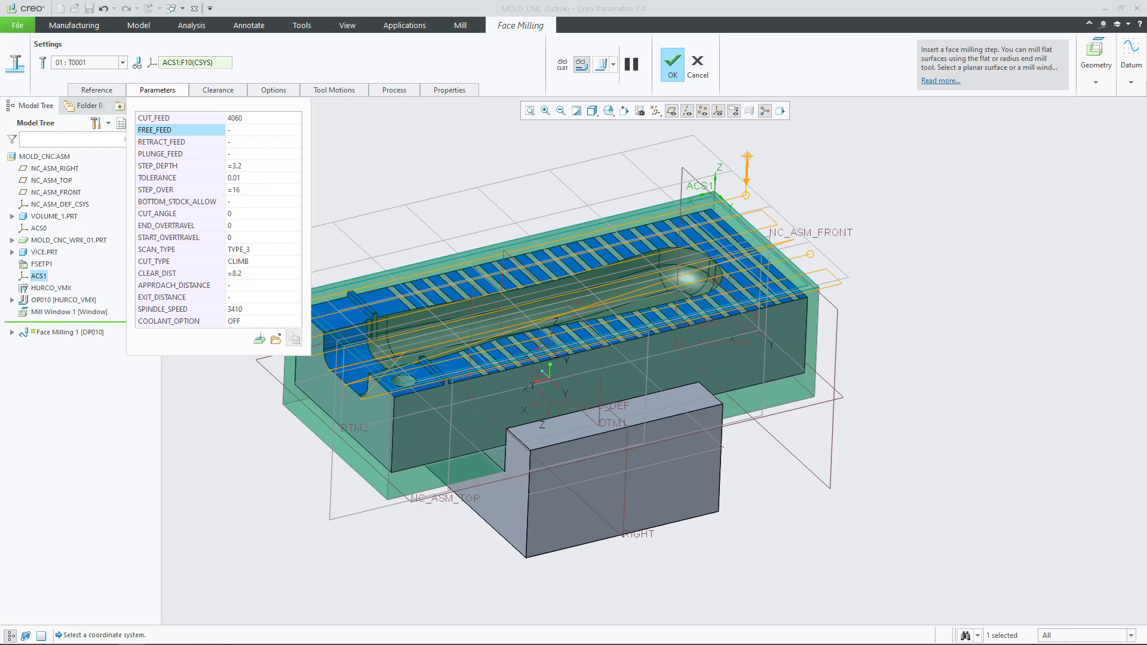
pyautogui.moveTo(0, 99); pyautogui.dragTo(0, 114)
# Step: Simulate the face milling's material removal at the slowest display speed and compare the machined stock with the target part at 0.00 offset
pyautogui.click(613, 65)
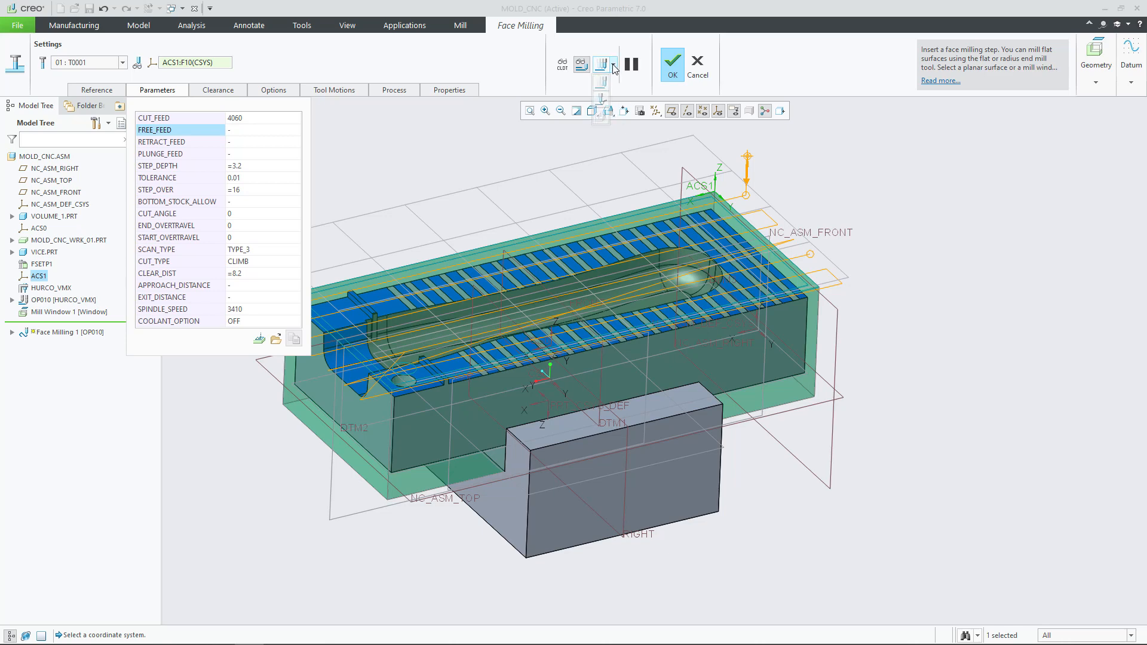
pyautogui.click(605, 113)
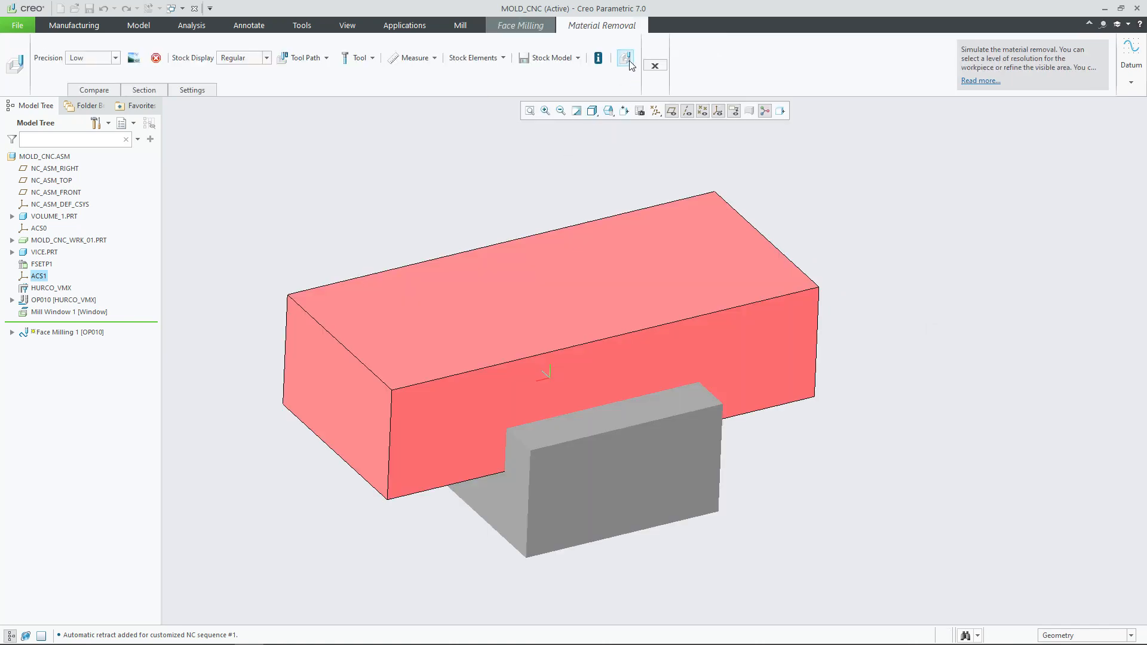
pyautogui.moveTo(1014, 347); pyautogui.dragTo(949, 254)
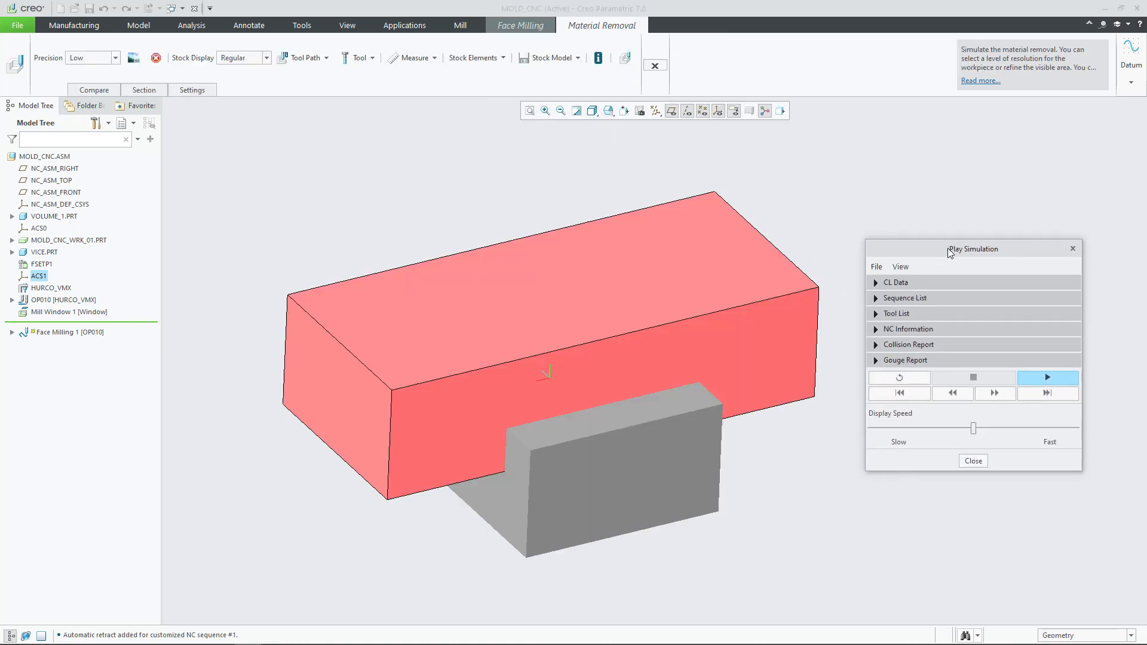
pyautogui.moveTo(975, 426); pyautogui.dragTo(871, 428)
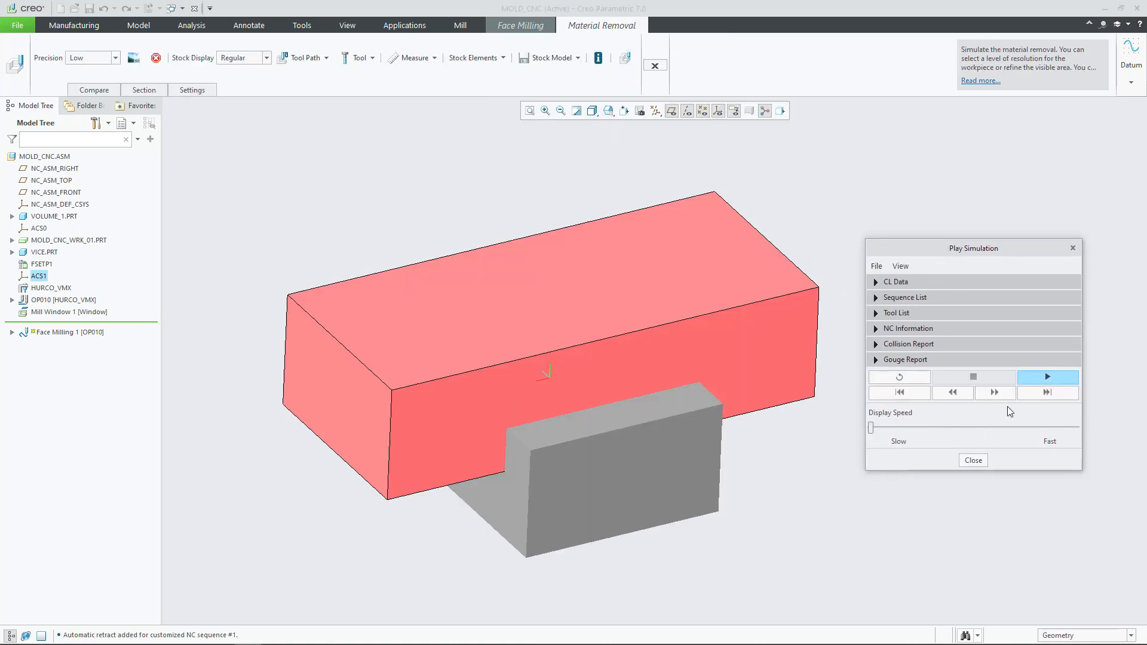
pyautogui.click(1050, 378)
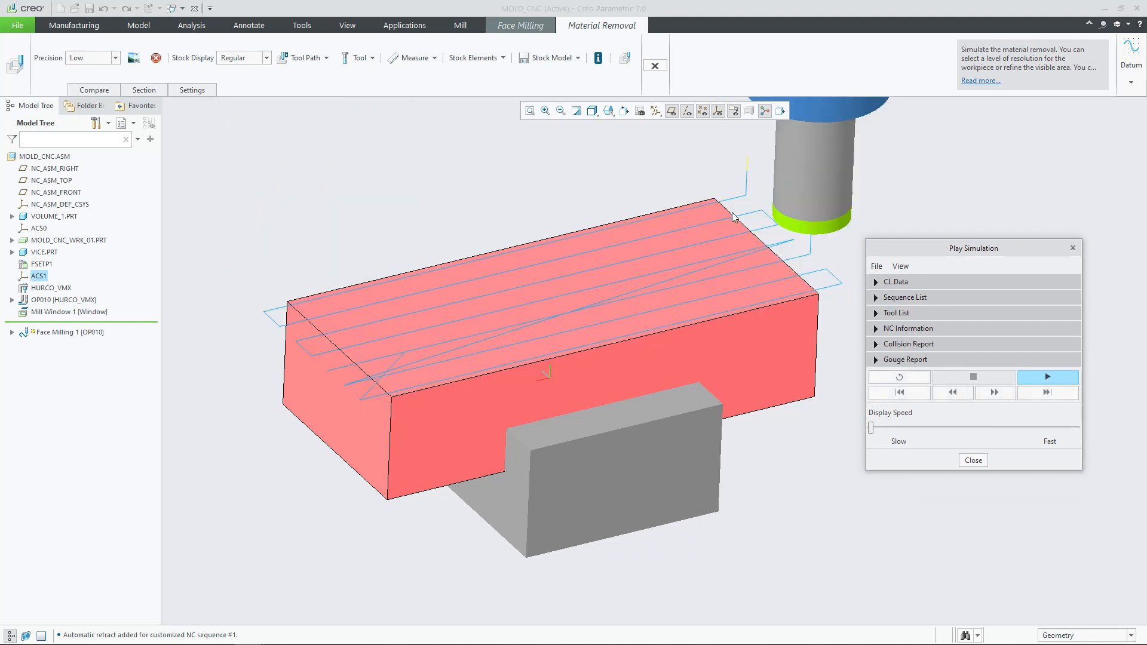
pyautogui.click(100, 90)
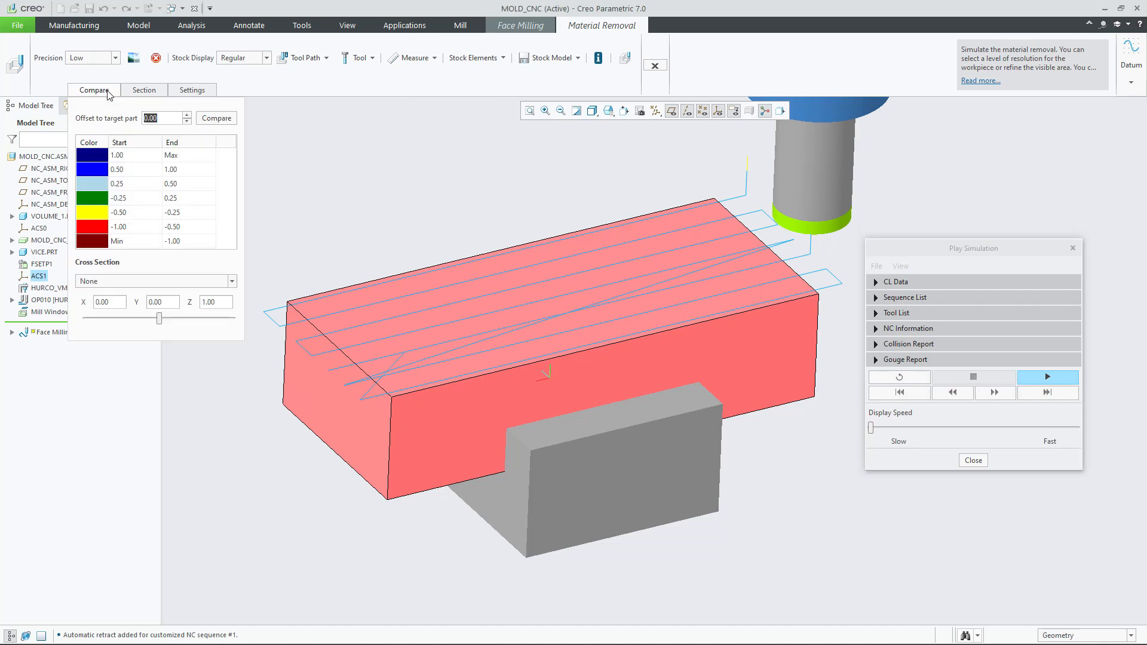
pyautogui.click(216, 118)
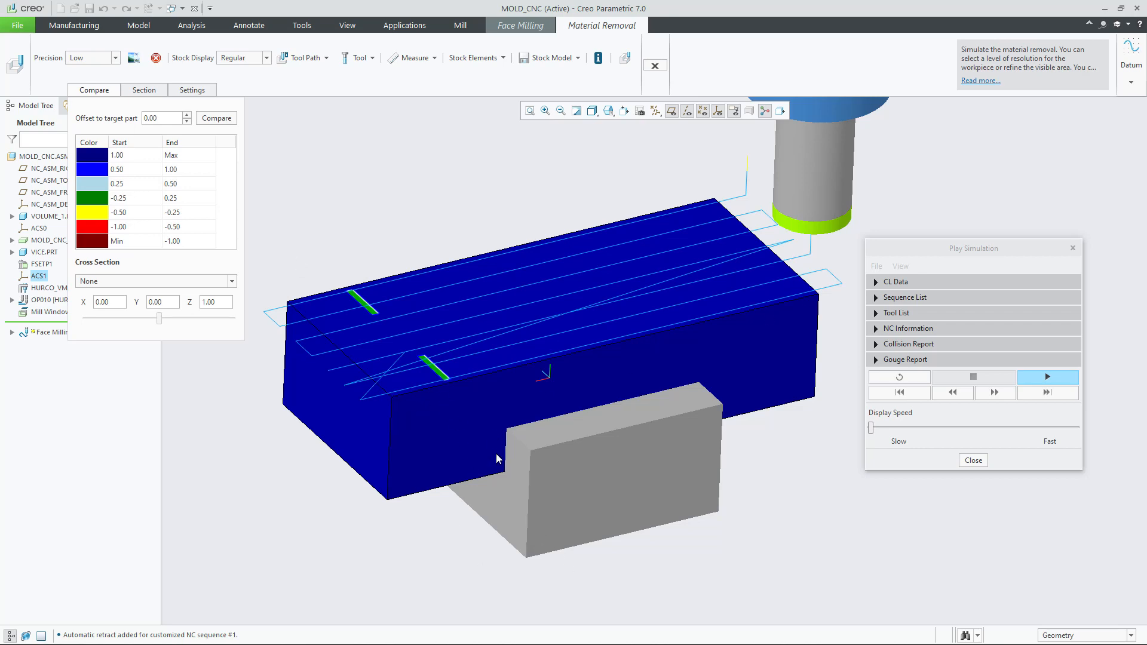
# Step: Switch to the CoroPlus ToolGuide in the browser and look over the recommended CoroMill 245 solution and its cutting data
pyautogui.hotkey('alt', 'Tab')
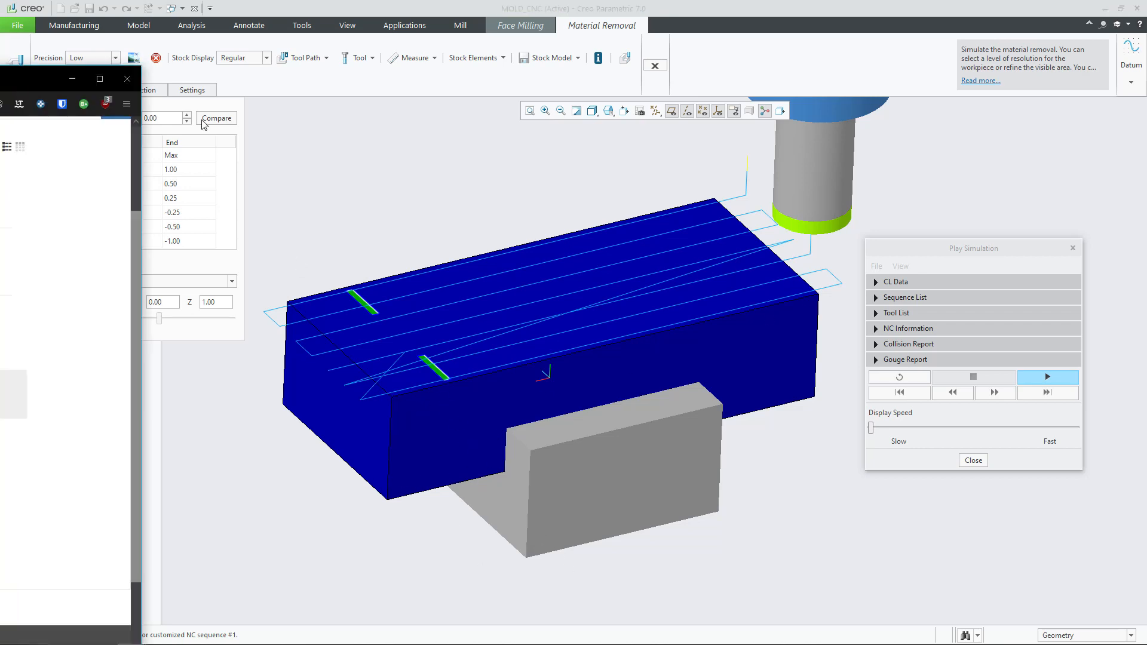
pyautogui.moveTo(202, 121); pyautogui.dragTo(686, 39)
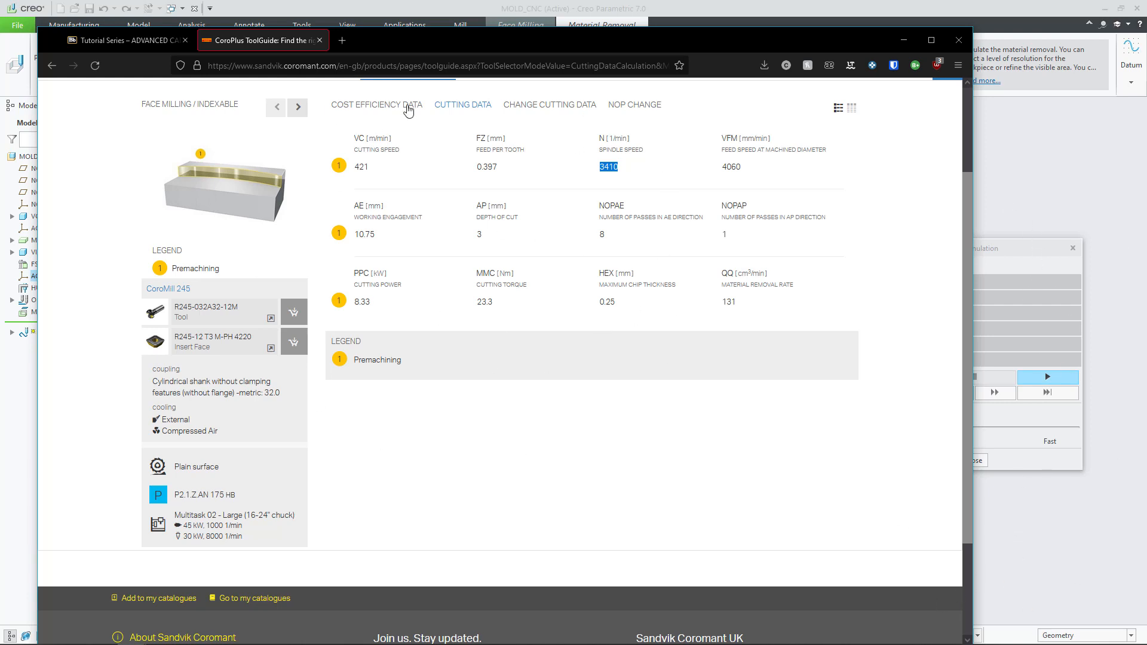
pyautogui.scroll(2, 472, 334)
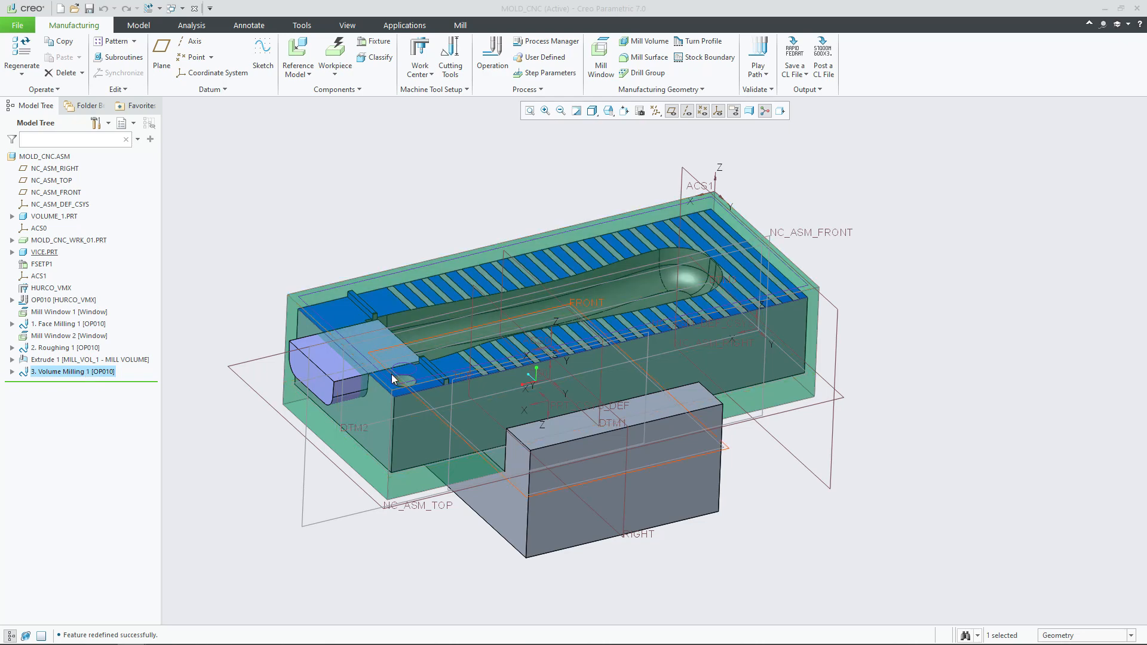
# Step: Edit the definition of Volume Milling 1 in Creo and open the tool editor for its cutting tool
pyautogui.rightClick(77, 372)
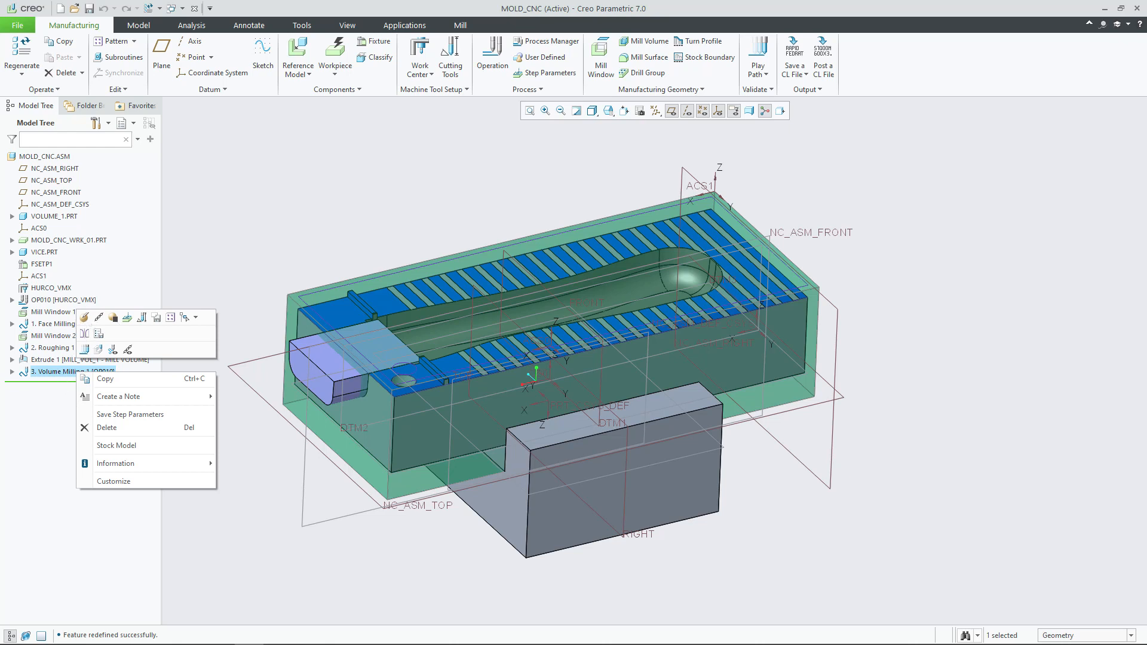
pyautogui.click(84, 350)
pyautogui.click(88, 374)
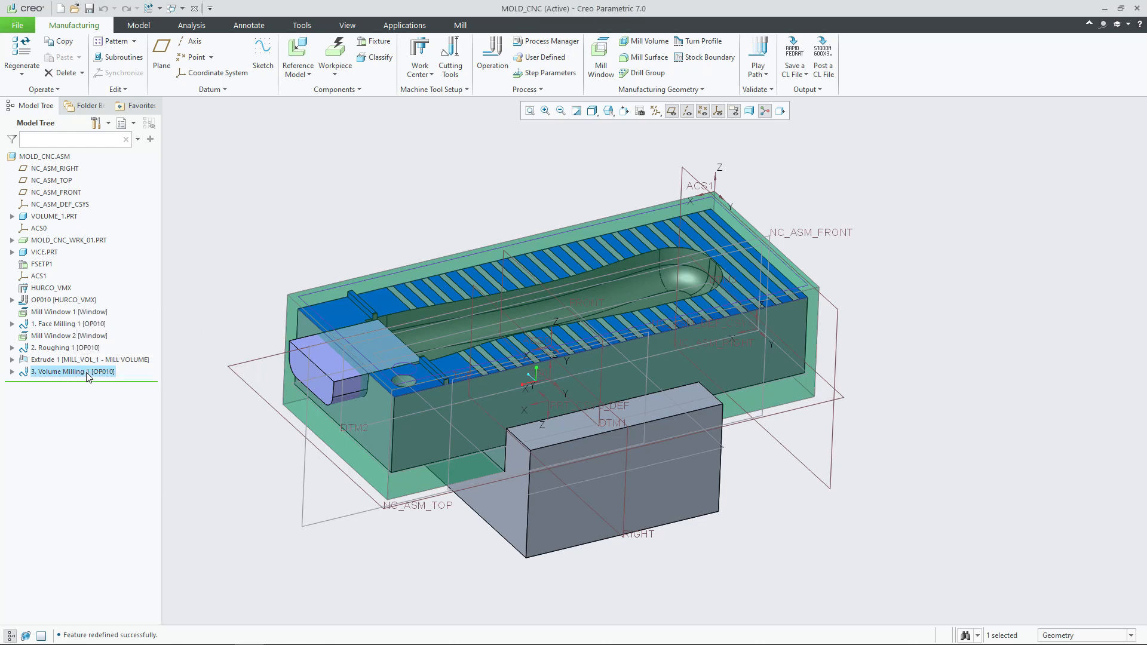
pyautogui.click(95, 297)
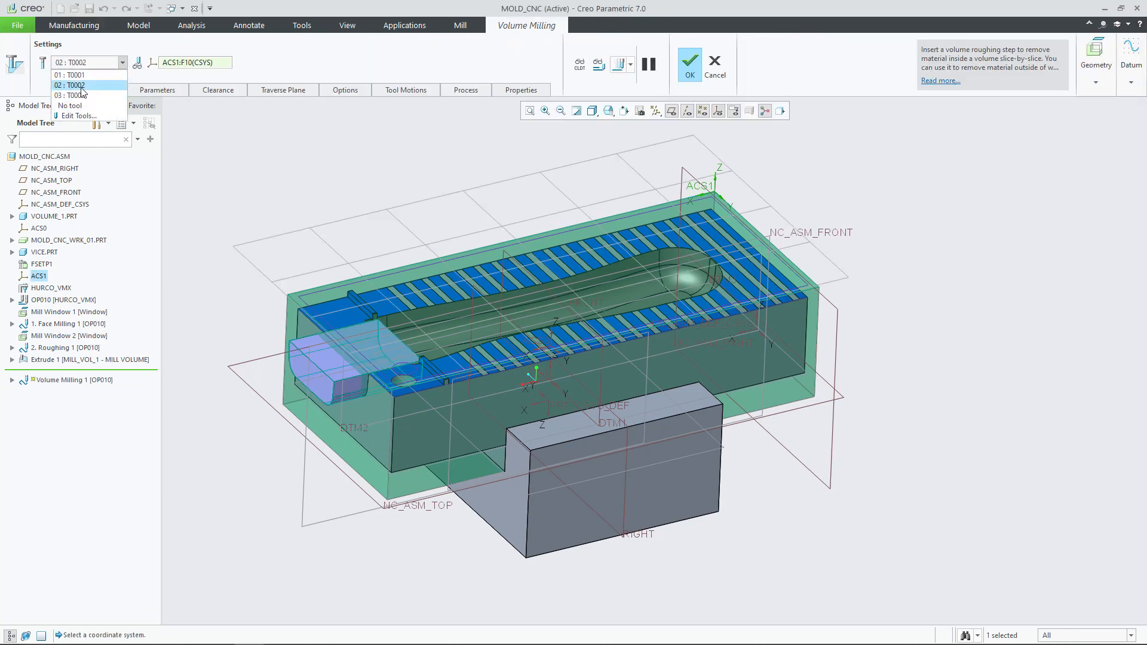
pyautogui.click(91, 116)
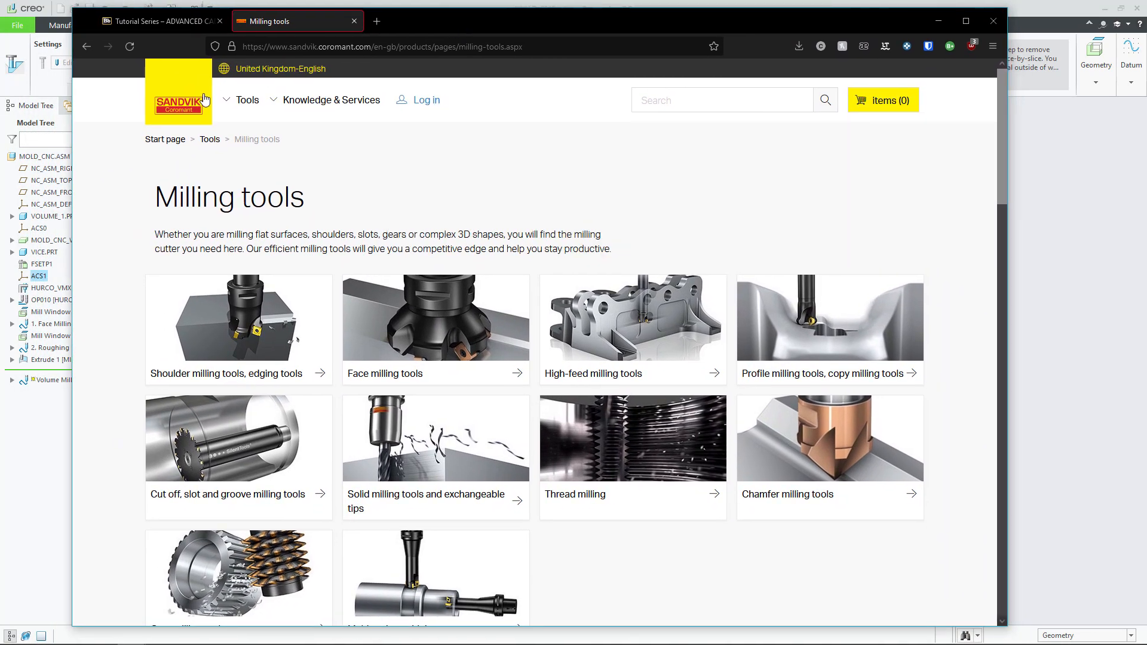
# Step: Open the profile and copy milling tools category on the Sandvik Coromant site and look through its CoroMill cutters
pyautogui.click(245, 100)
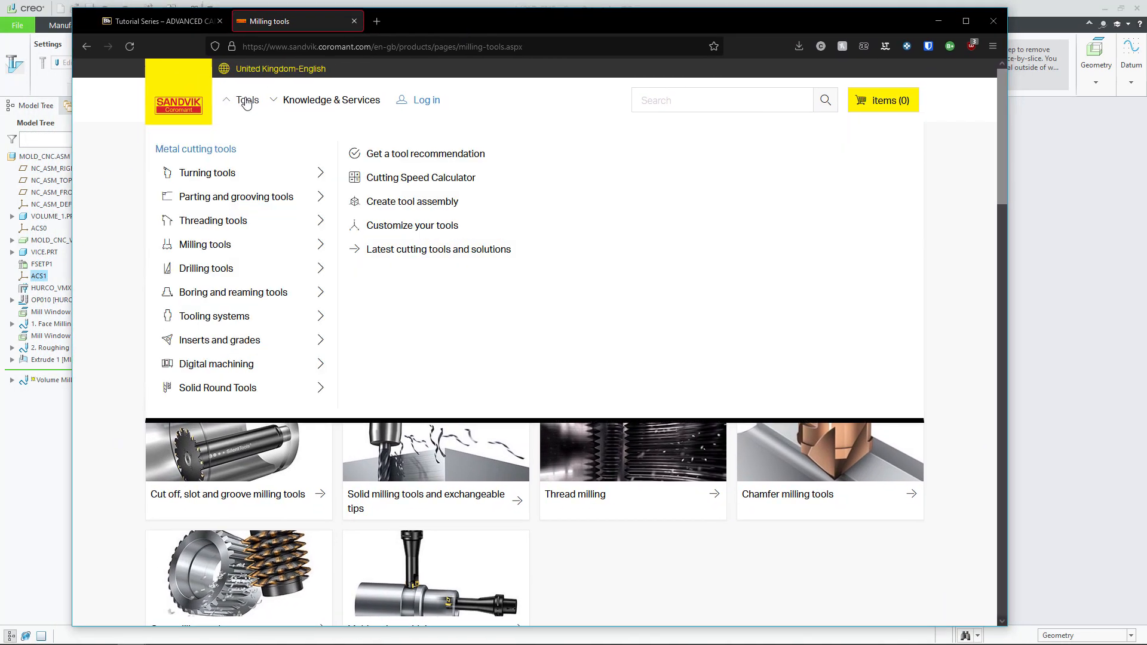
pyautogui.click(210, 251)
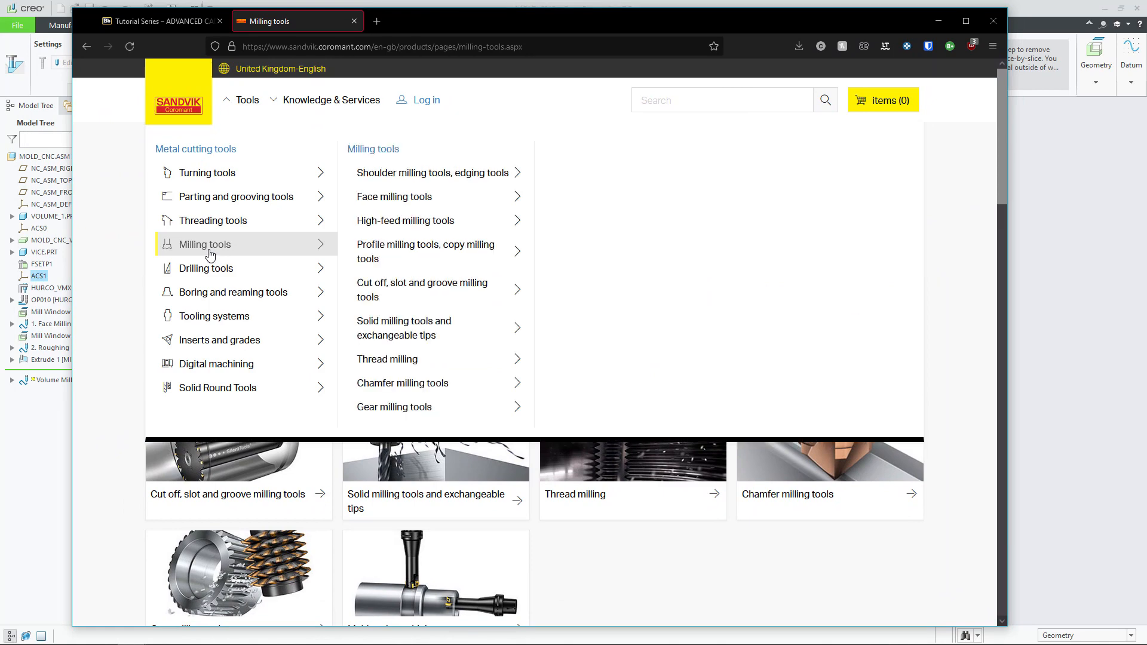
pyautogui.click(380, 152)
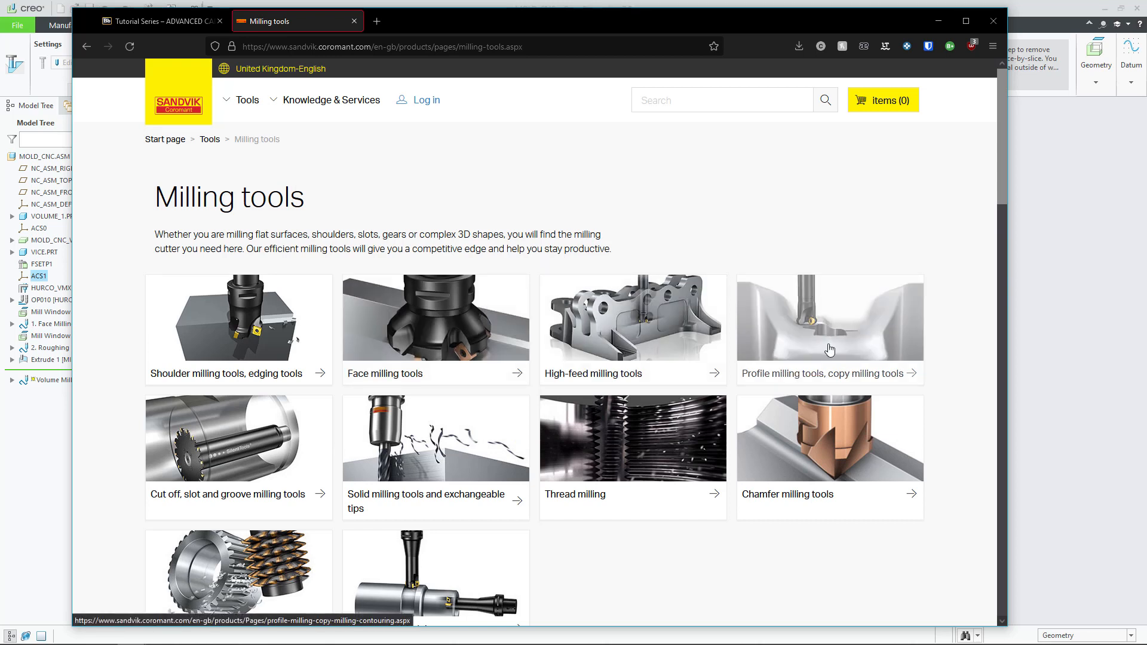
pyautogui.click(803, 326)
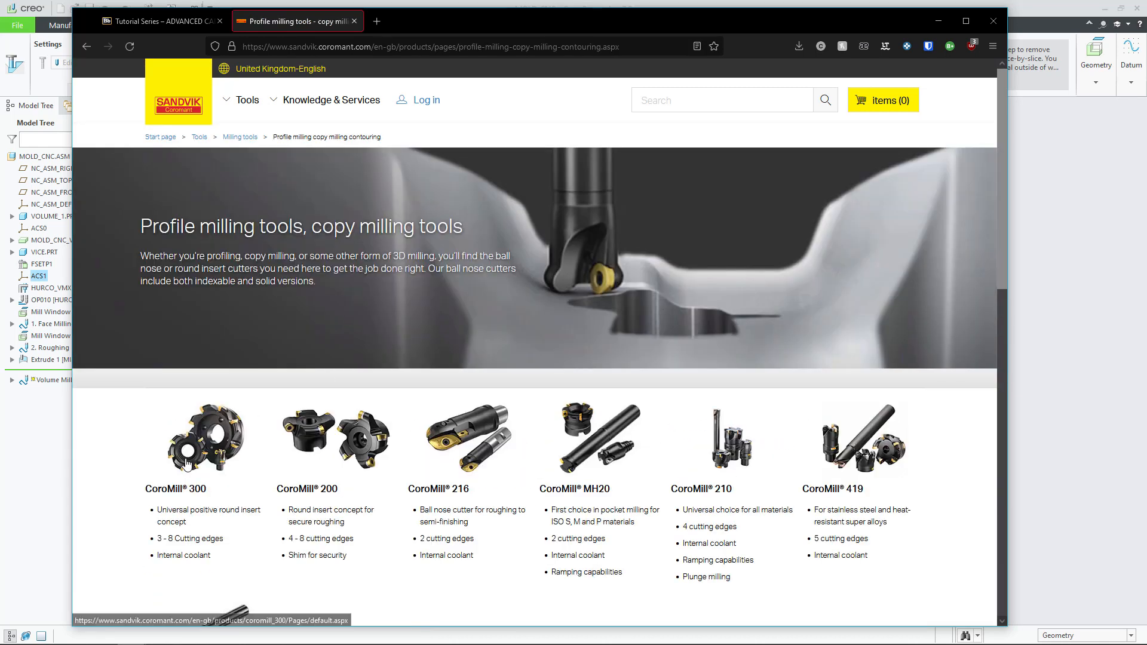
pyautogui.scroll(-3, 188, 463)
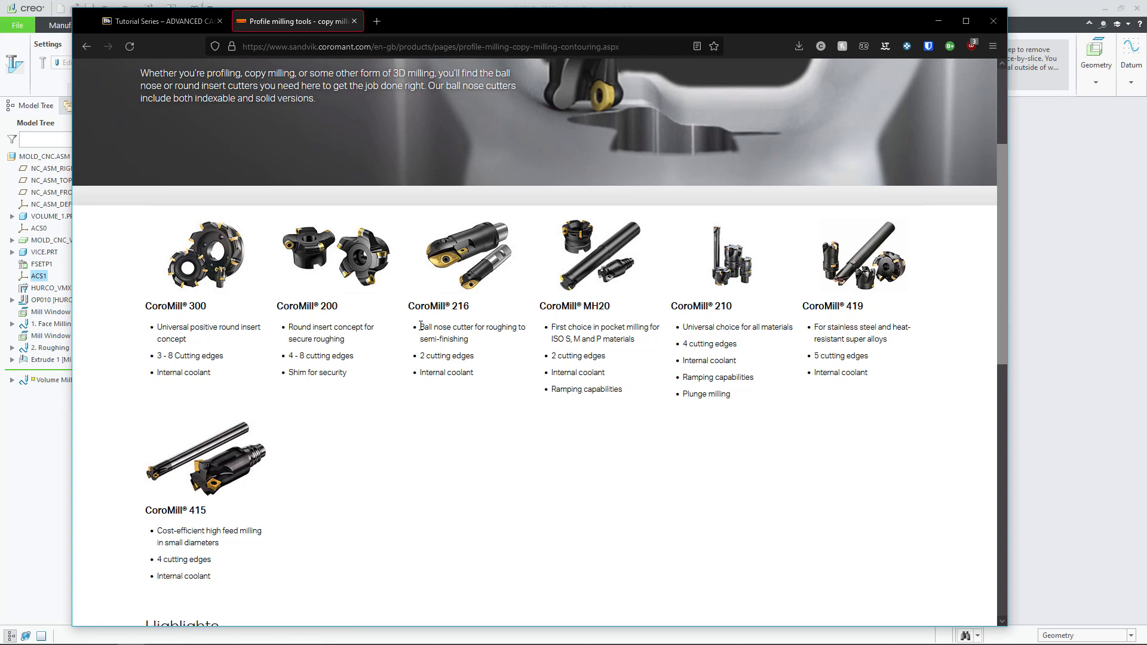
# Step: Open the CoroMill 216 assortment and list its indexable ball nose mills
pyautogui.click(471, 257)
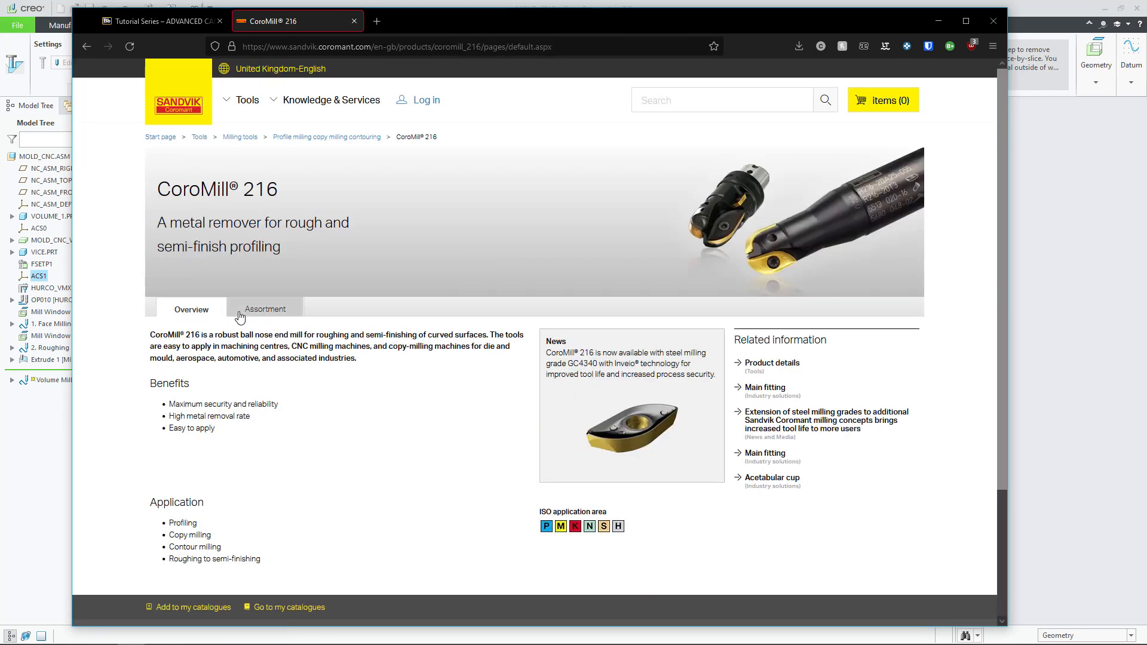
pyautogui.click(244, 312)
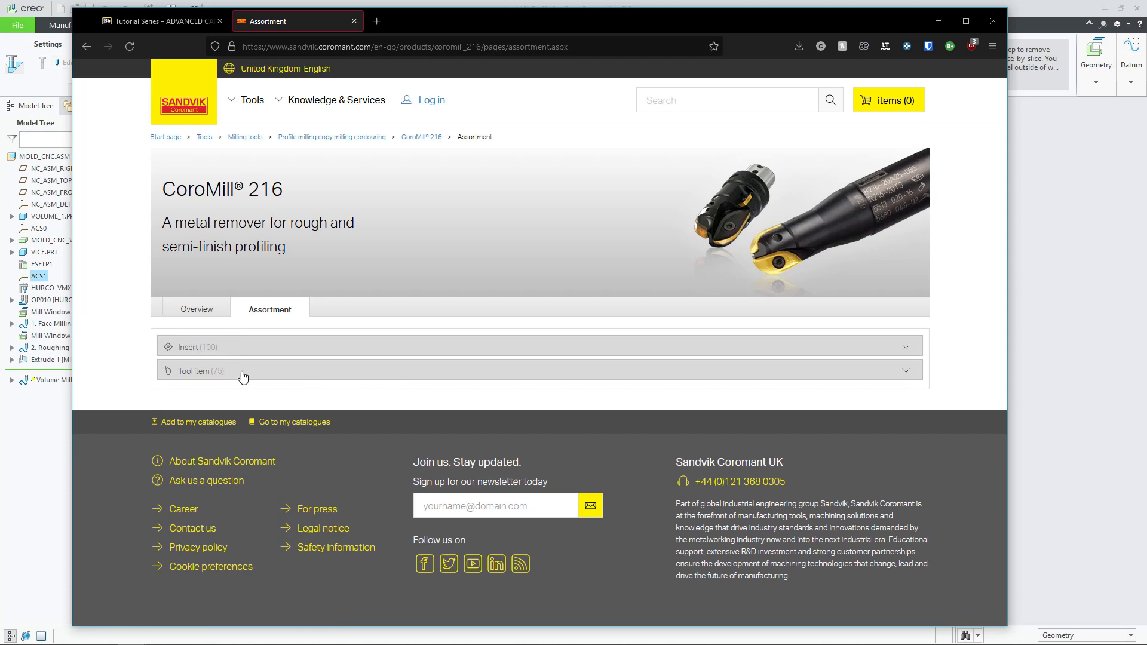
pyautogui.click(173, 375)
pyautogui.click(189, 400)
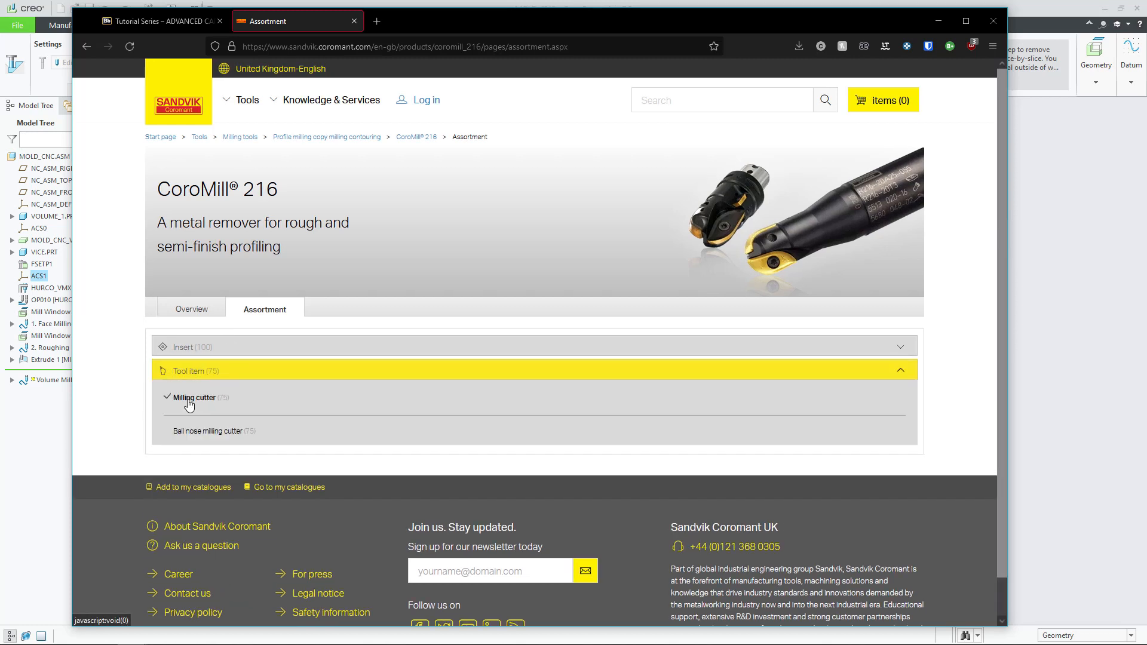
pyautogui.click(216, 432)
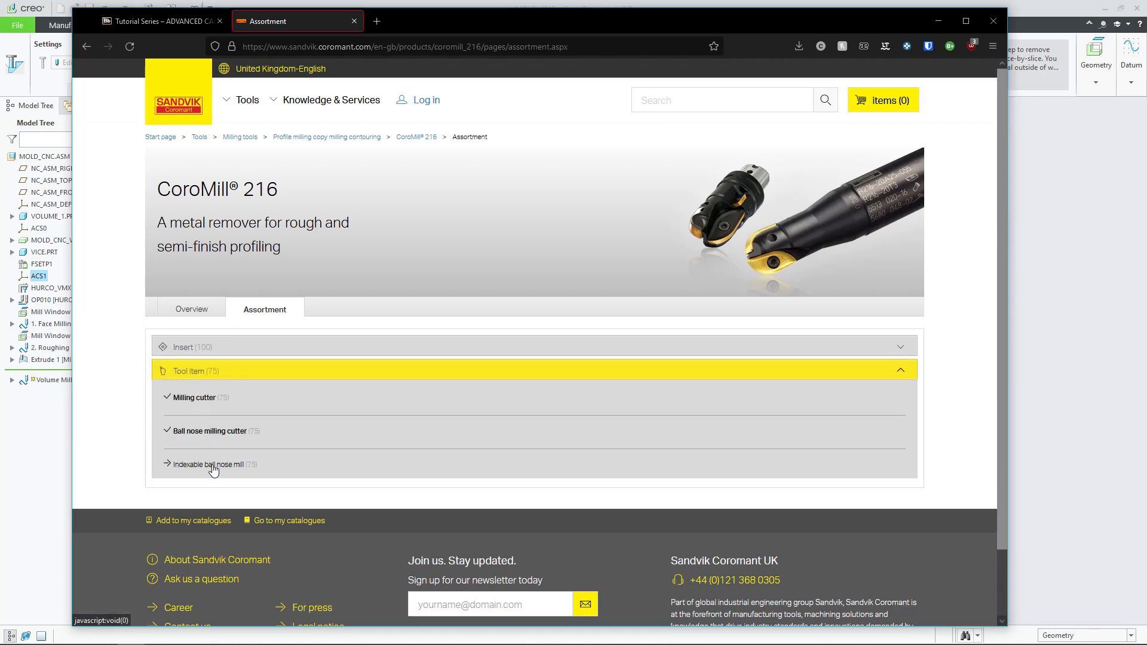
pyautogui.click(252, 470)
# Step: Examine the product data of the 16 mm cutter R216-16A20-045 in the list and switch back to Creo
pyautogui.scroll(-4, 239, 473)
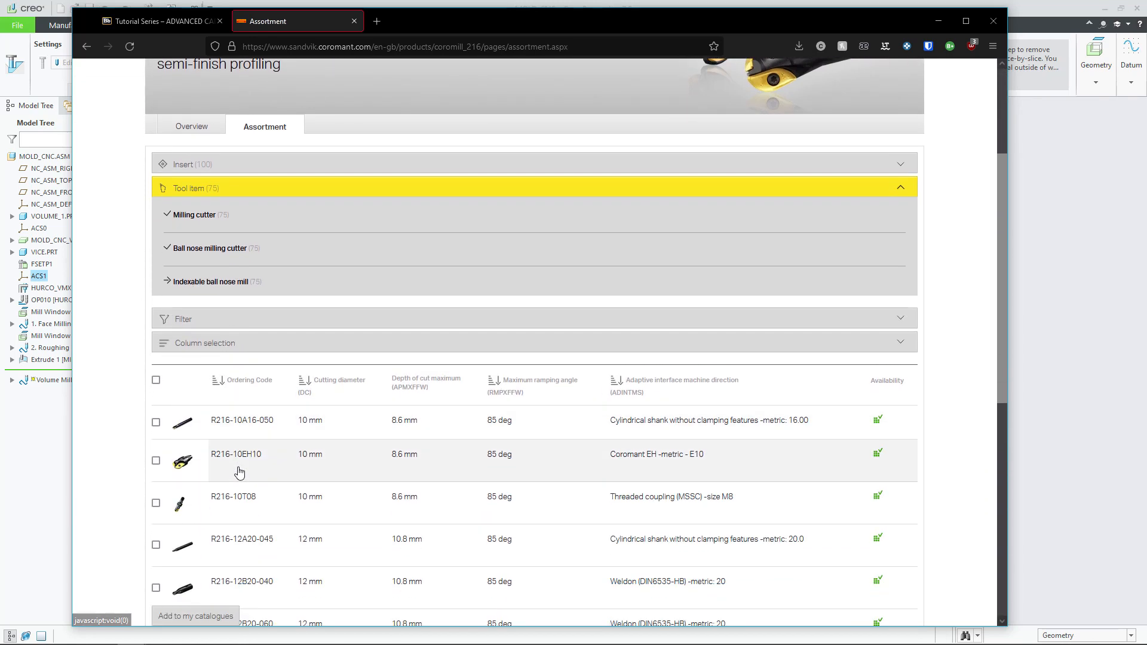
pyautogui.scroll(-1, 239, 472)
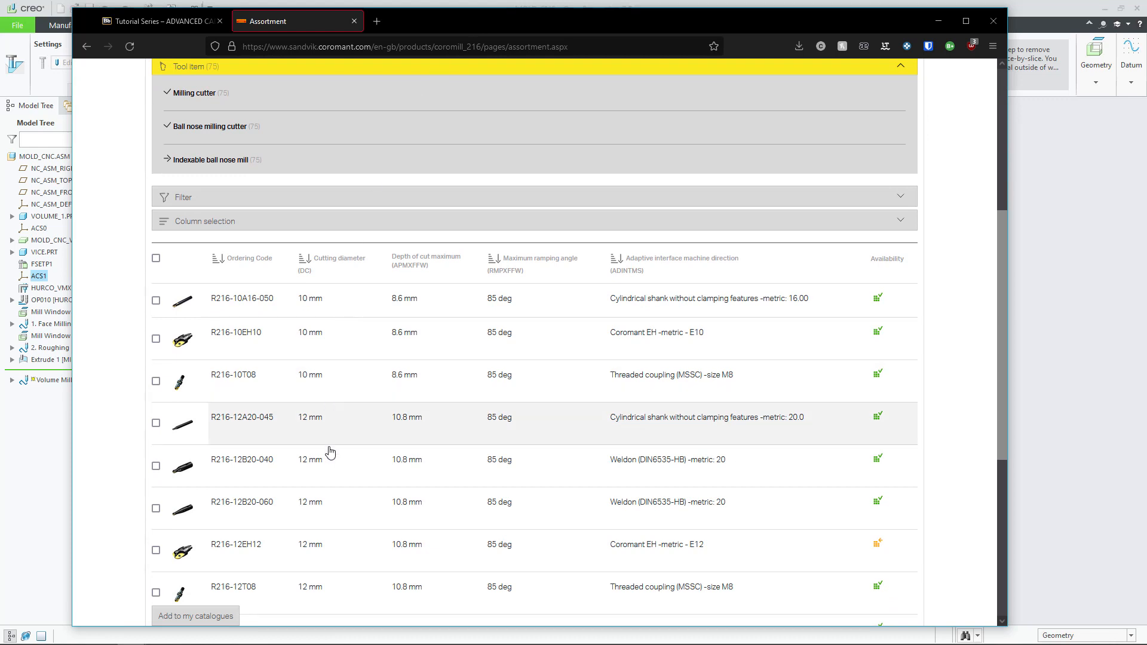
pyautogui.scroll(-2, 339, 517)
pyautogui.scroll(-3, 338, 517)
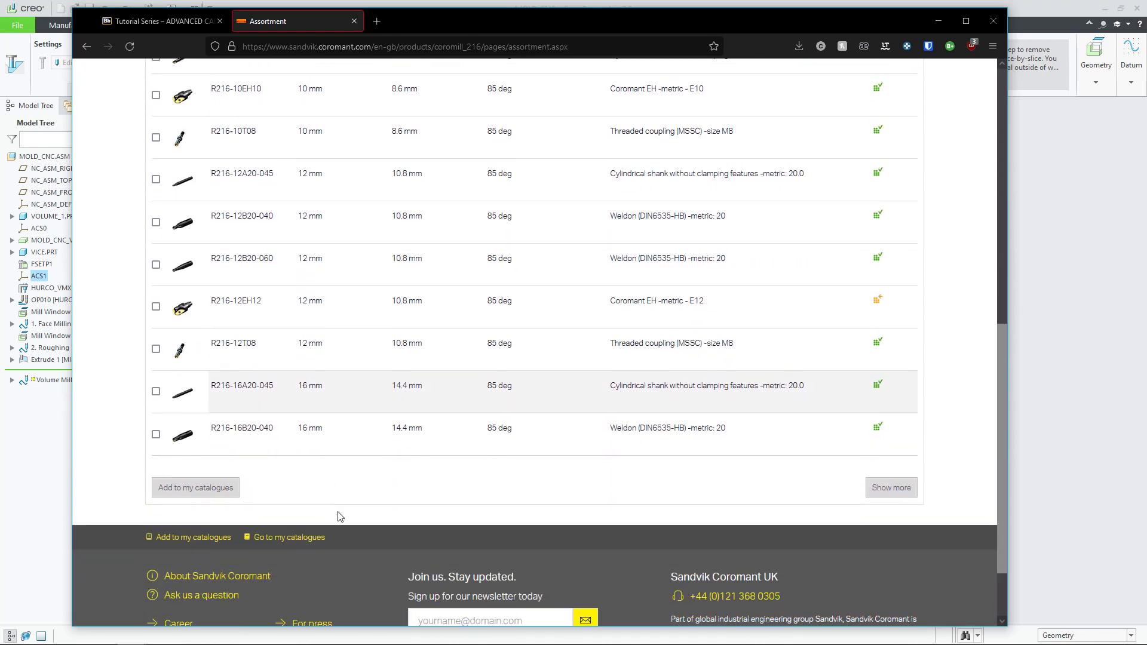
pyautogui.click(308, 398)
pyautogui.scroll(-4, 306, 407)
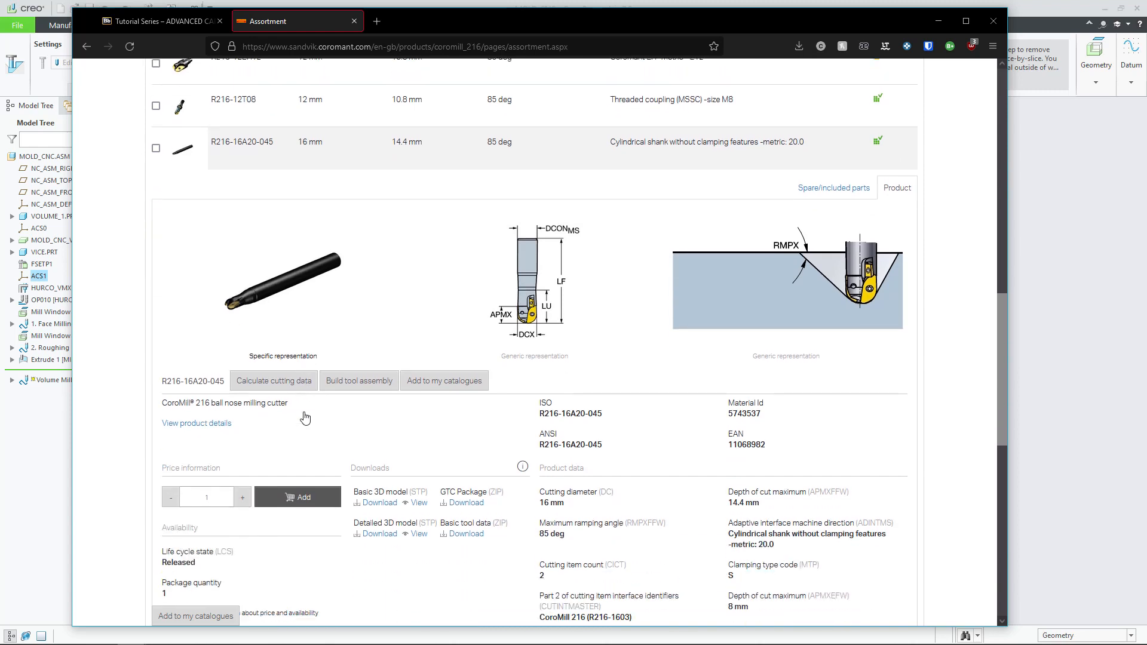
pyautogui.scroll(-2, 305, 418)
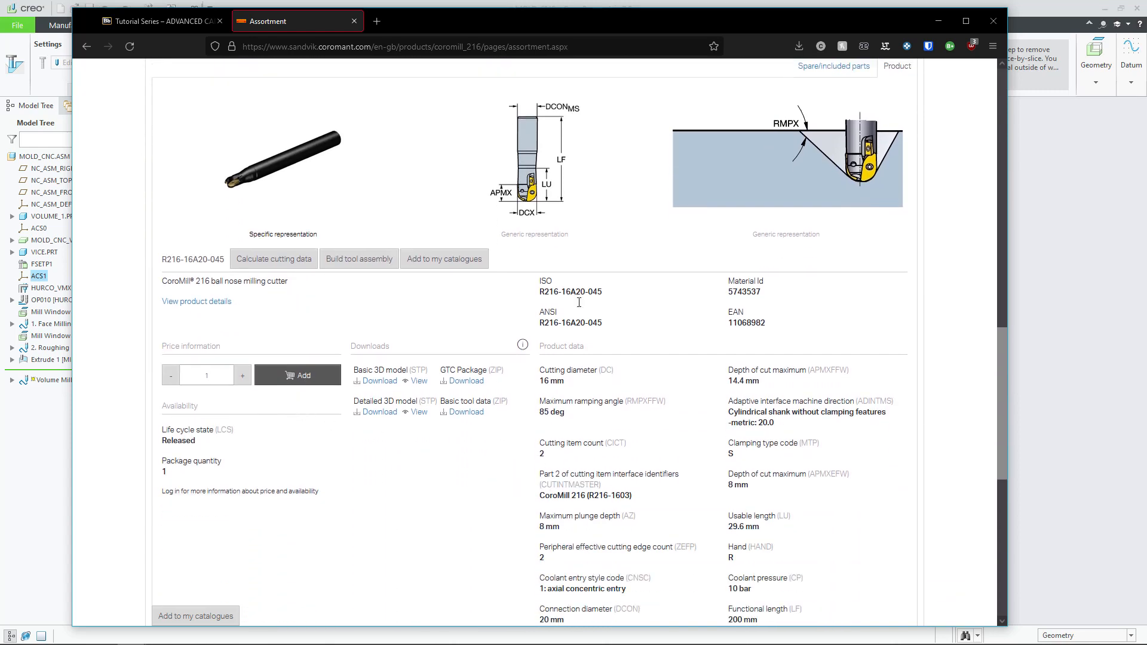
pyautogui.moveTo(654, 18); pyautogui.dragTo(0, 52)
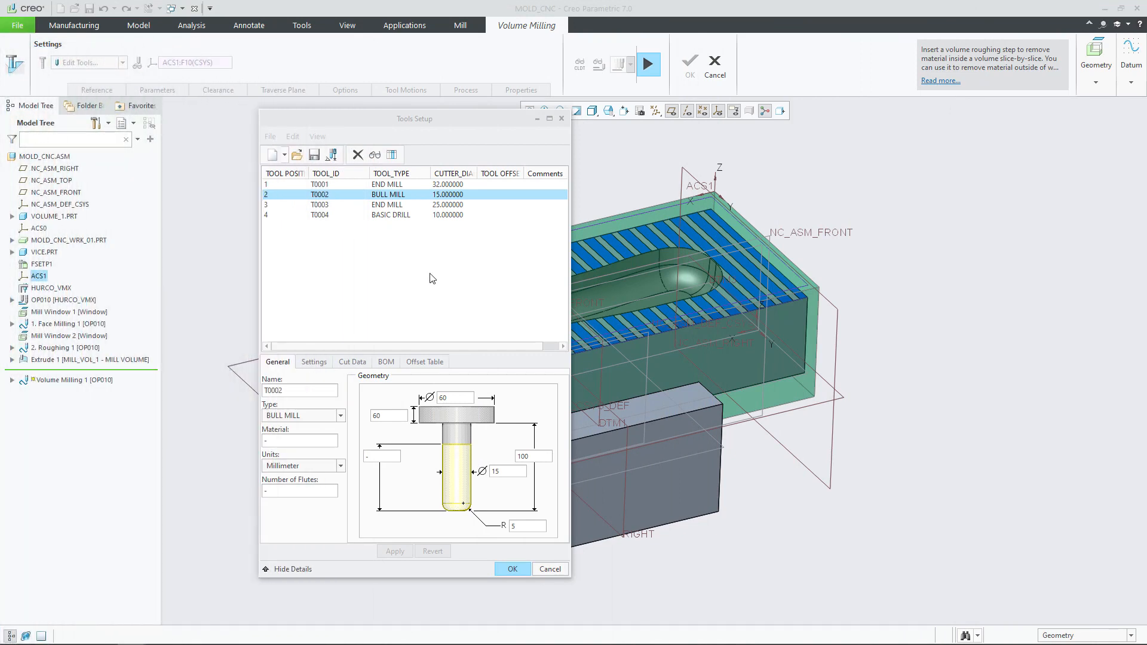
# Step: Try to change tool T0002 to a ball mill with a 16 mm cutter diameter
pyautogui.click(341, 415)
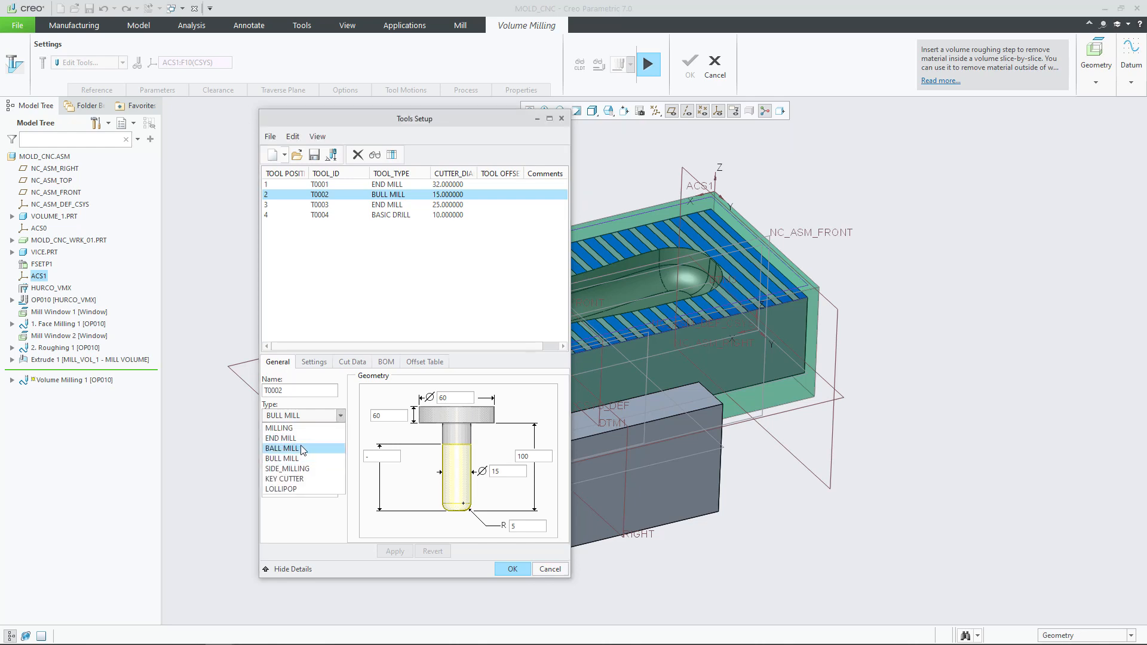
pyautogui.click(303, 449)
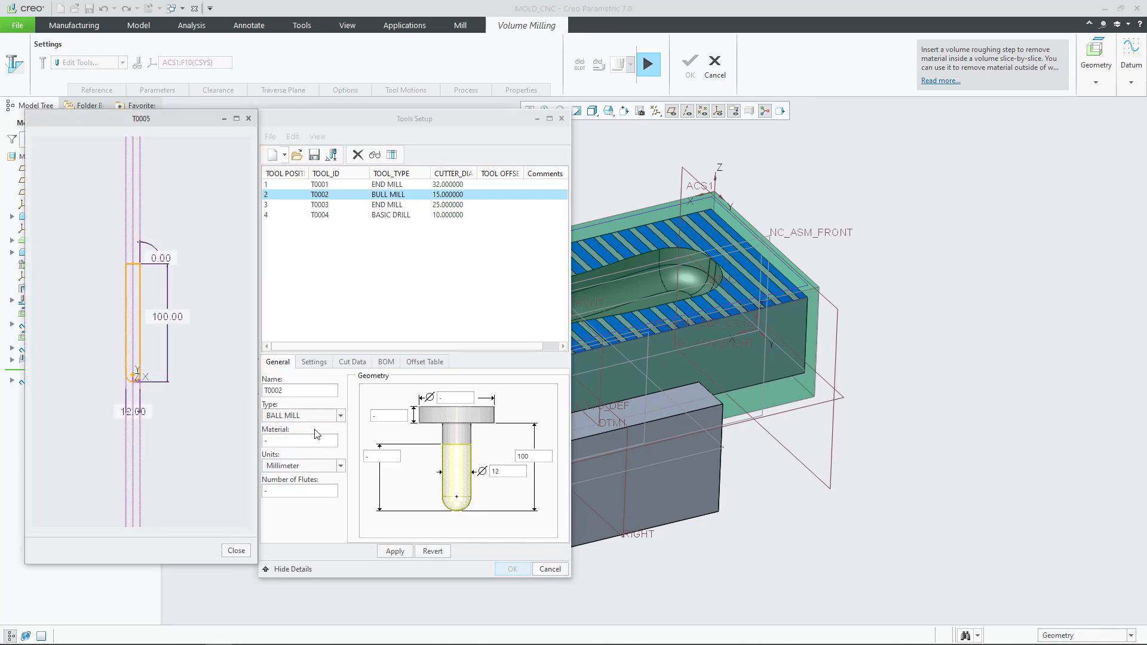
pyautogui.moveTo(441, 120); pyautogui.dragTo(474, 117)
pyautogui.doubleClick(529, 469)
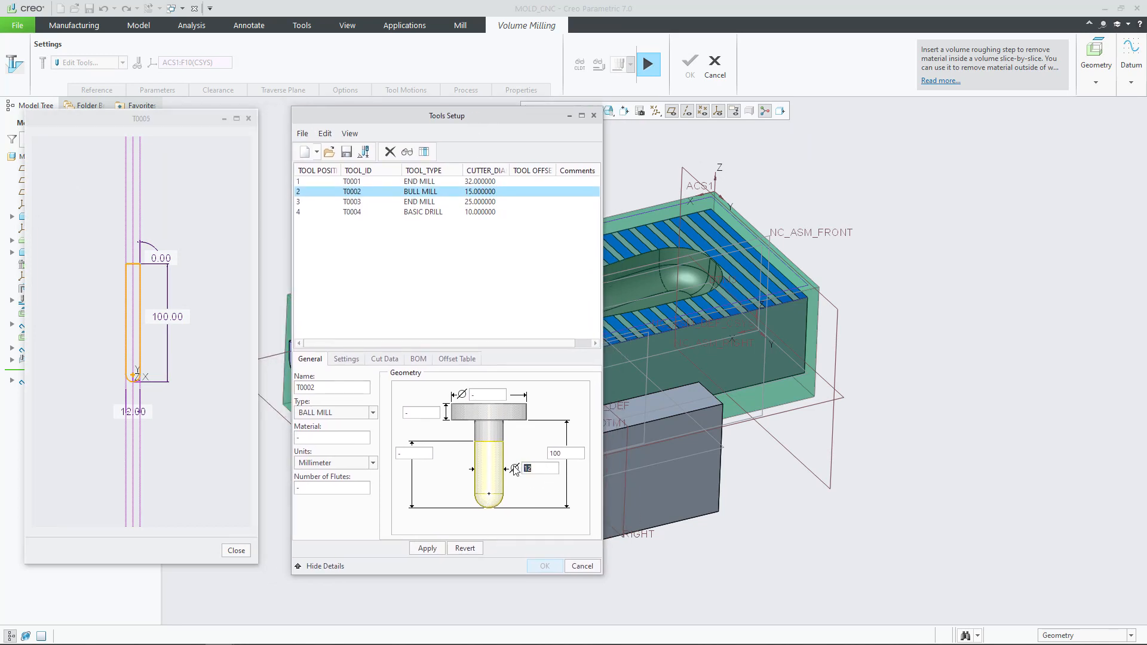
pyautogui.write('16')
# Step: Give tool T0002 a holder 50 mm in diameter and 100 mm long
pyautogui.doubleClick(570, 454)
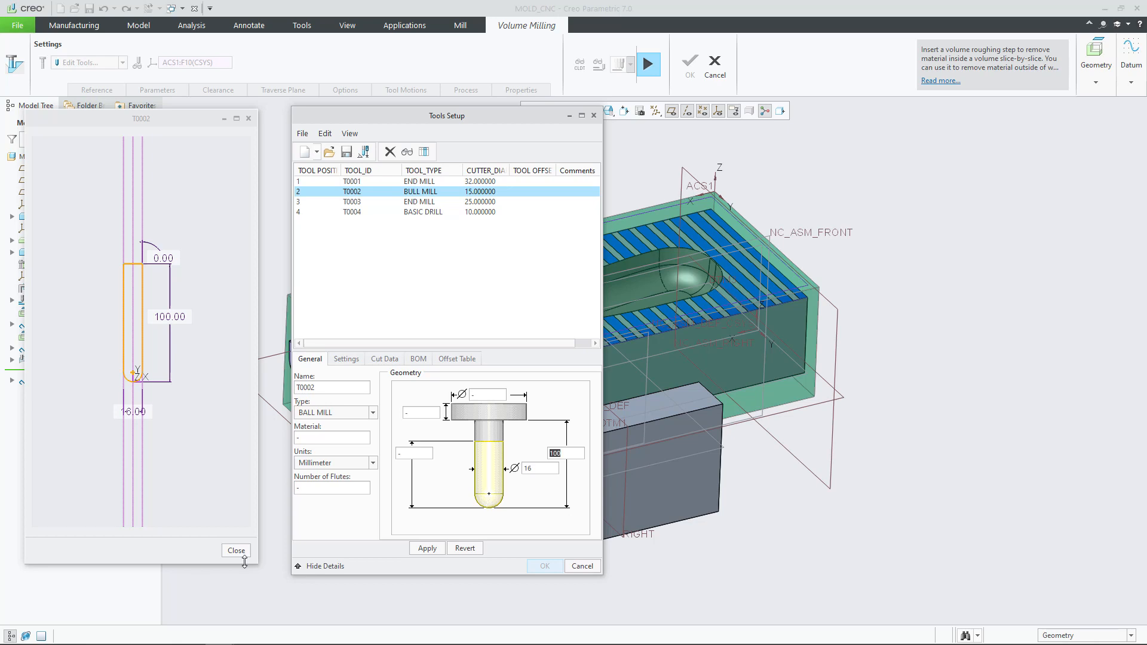
pyautogui.click(569, 452)
pyautogui.moveTo(570, 455); pyautogui.dragTo(549, 455)
pyautogui.click(486, 395)
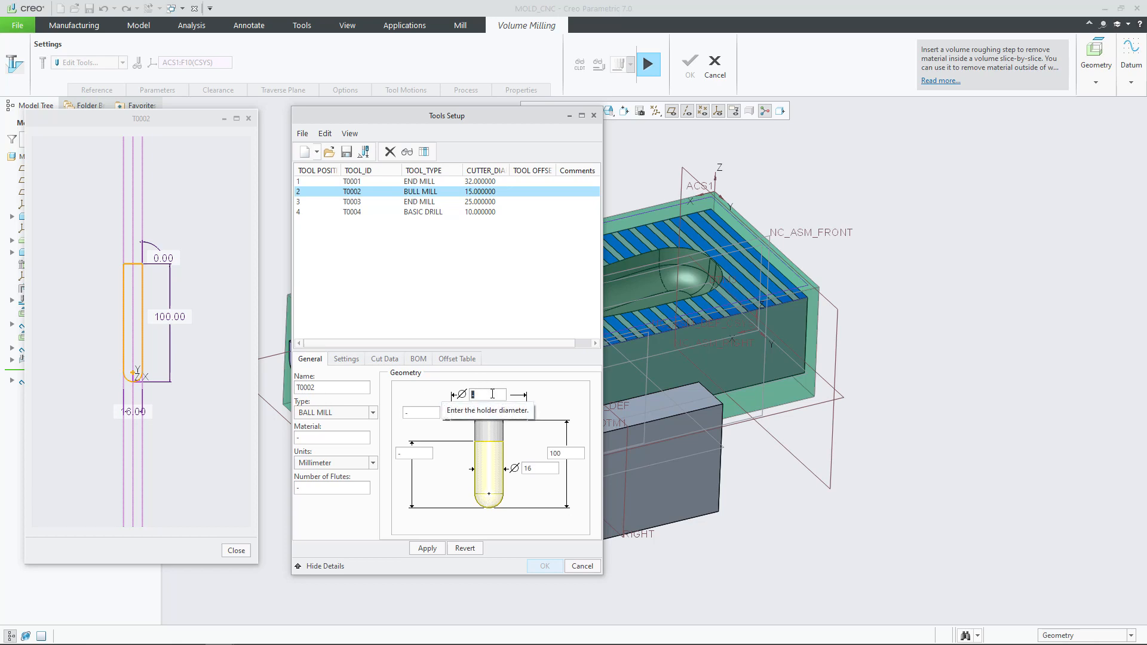
pyautogui.write('50')
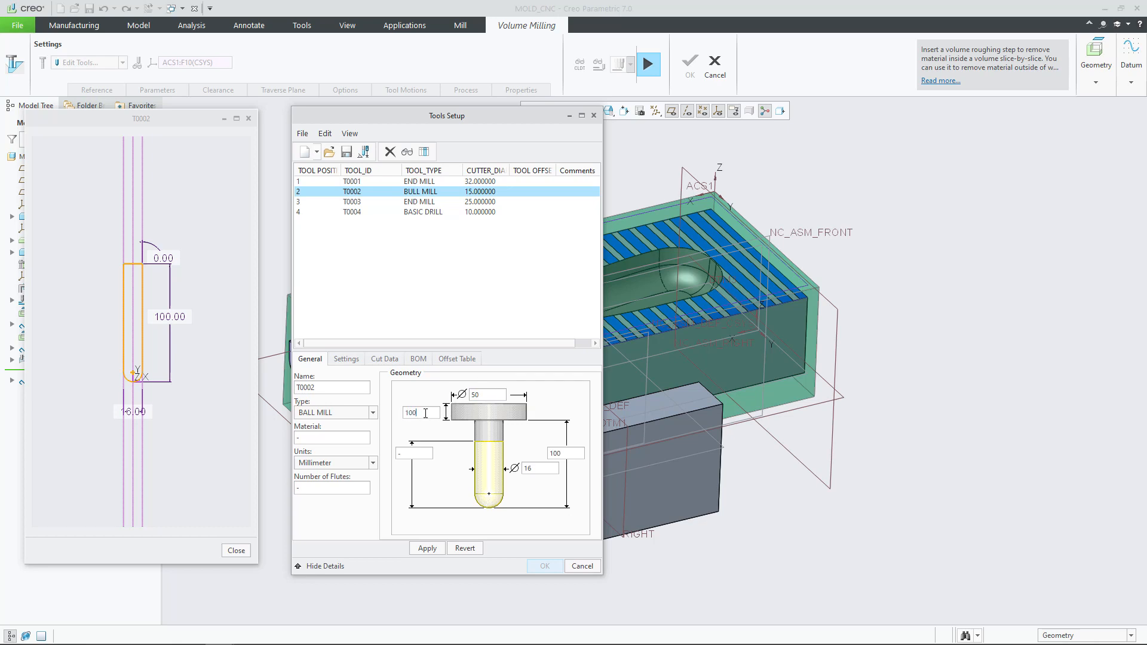
pyautogui.click(487, 395)
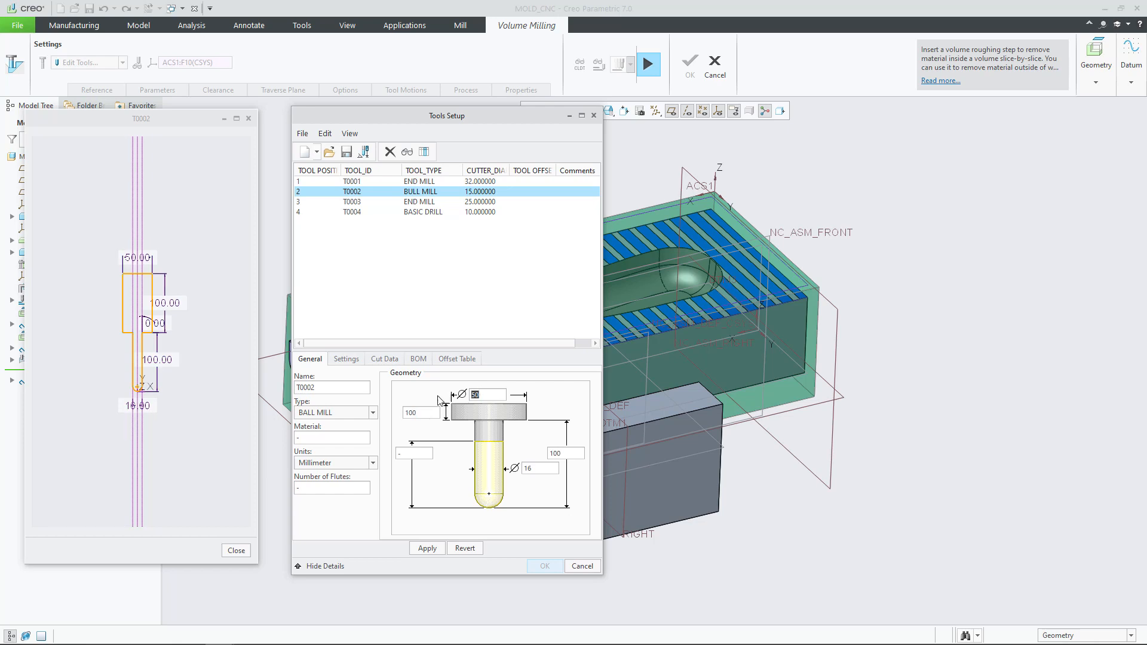
pyautogui.scroll(-1, 117, 342)
pyautogui.scroll(-1, 164, 345)
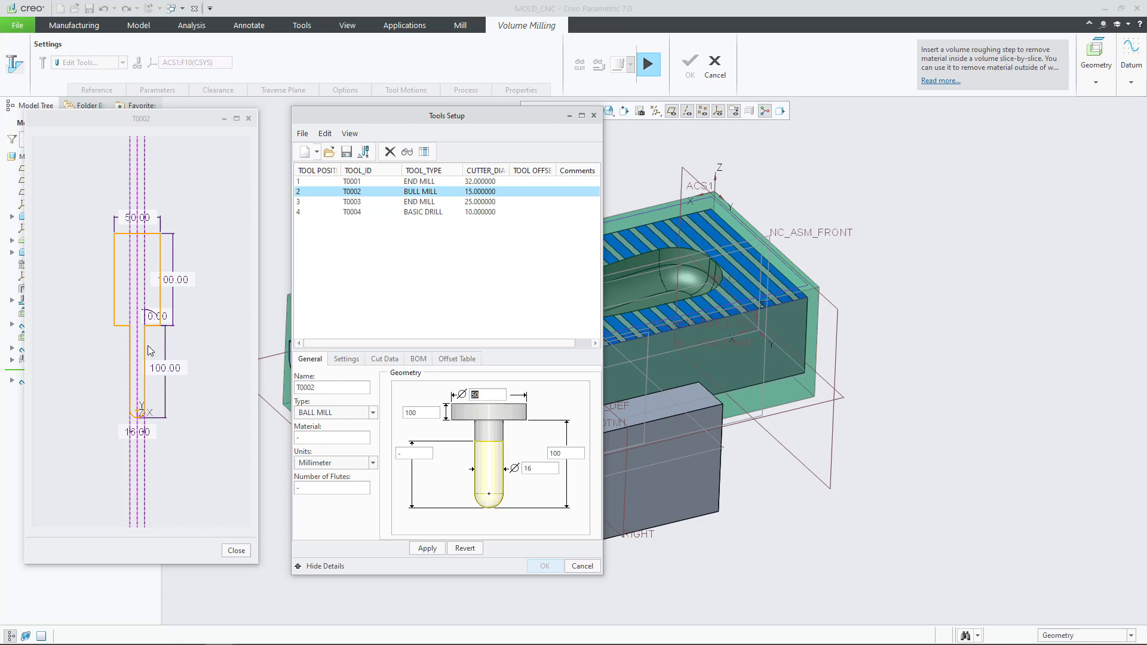
# Step: Set the cutting length of T0002 to 14.4 mm and try to apply the changed definition
pyautogui.click(419, 453)
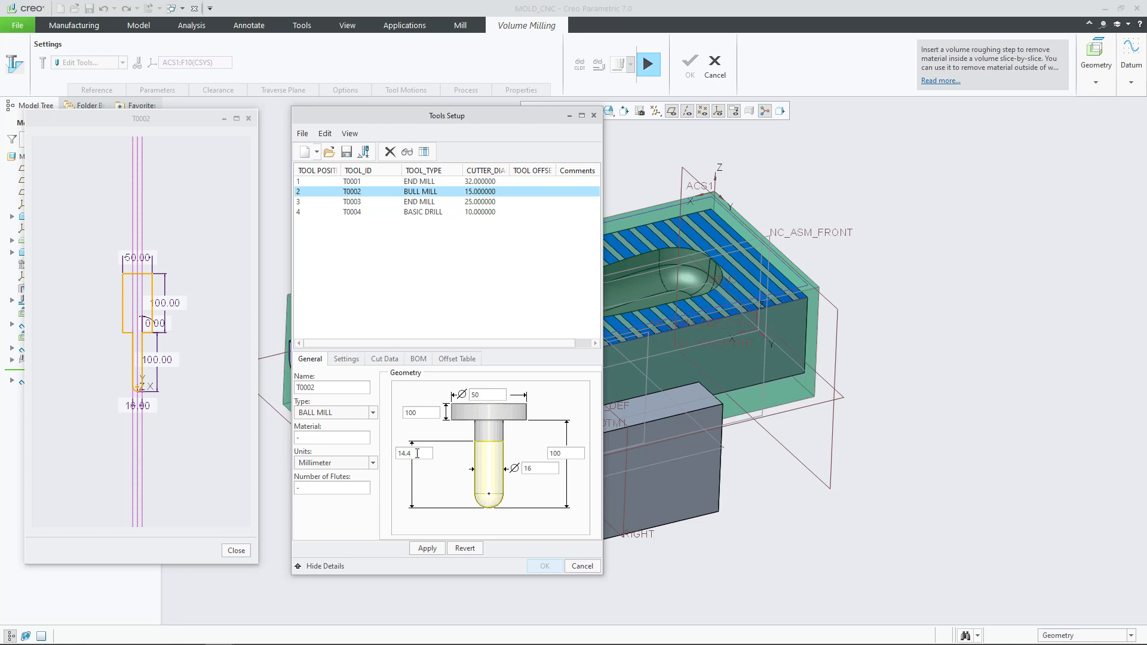
pyautogui.click(569, 453)
pyautogui.click(428, 548)
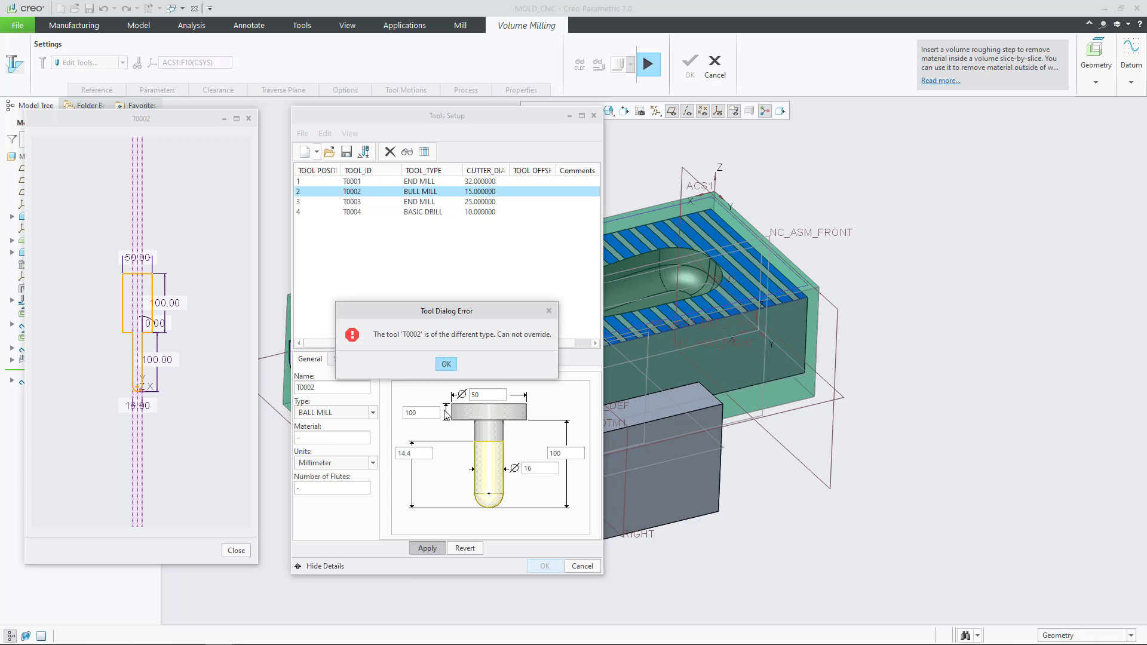
pyautogui.click(447, 364)
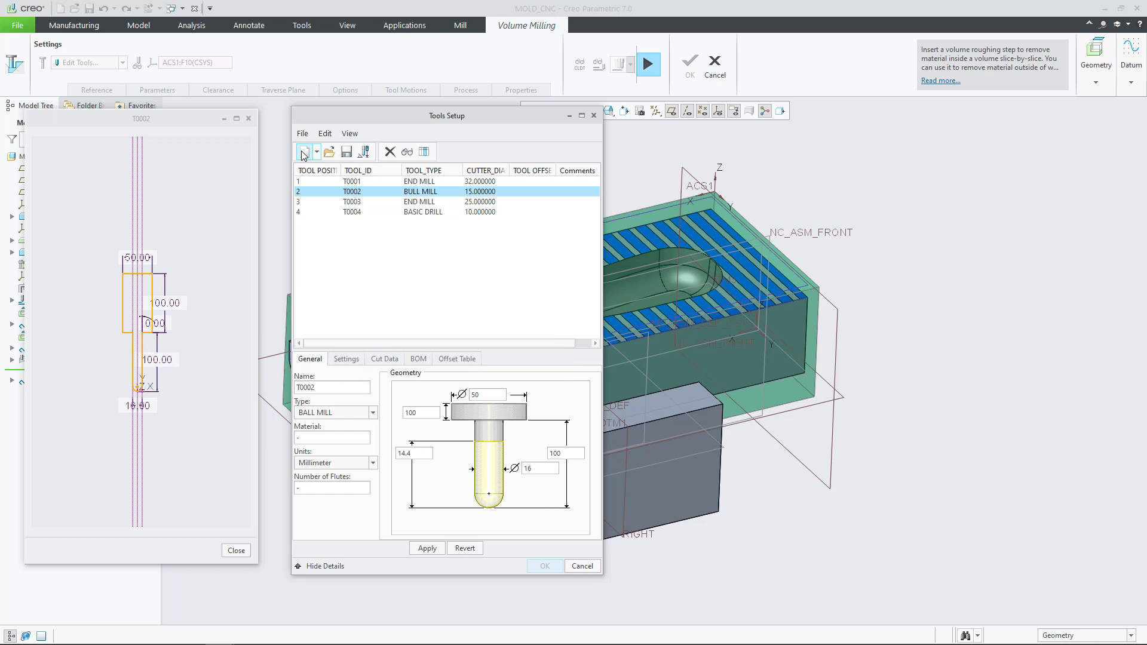
# Step: Create a new ball mill tool with a 16 mm cutter diameter and a 14.4 mm cutting length
pyautogui.click(305, 153)
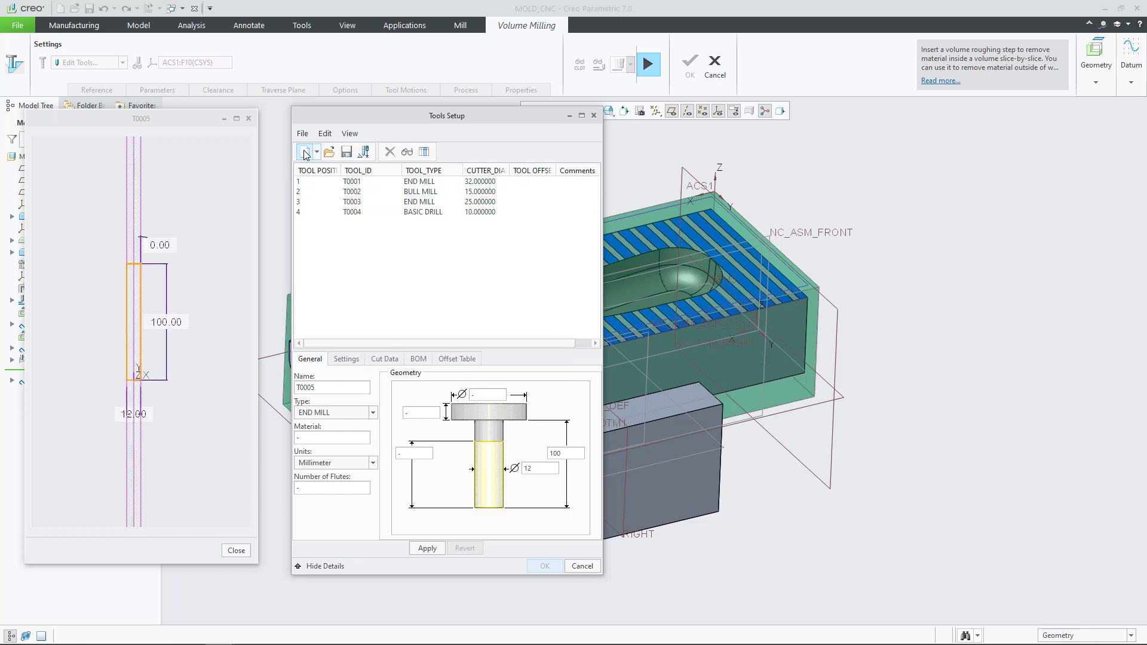
pyautogui.click(352, 413)
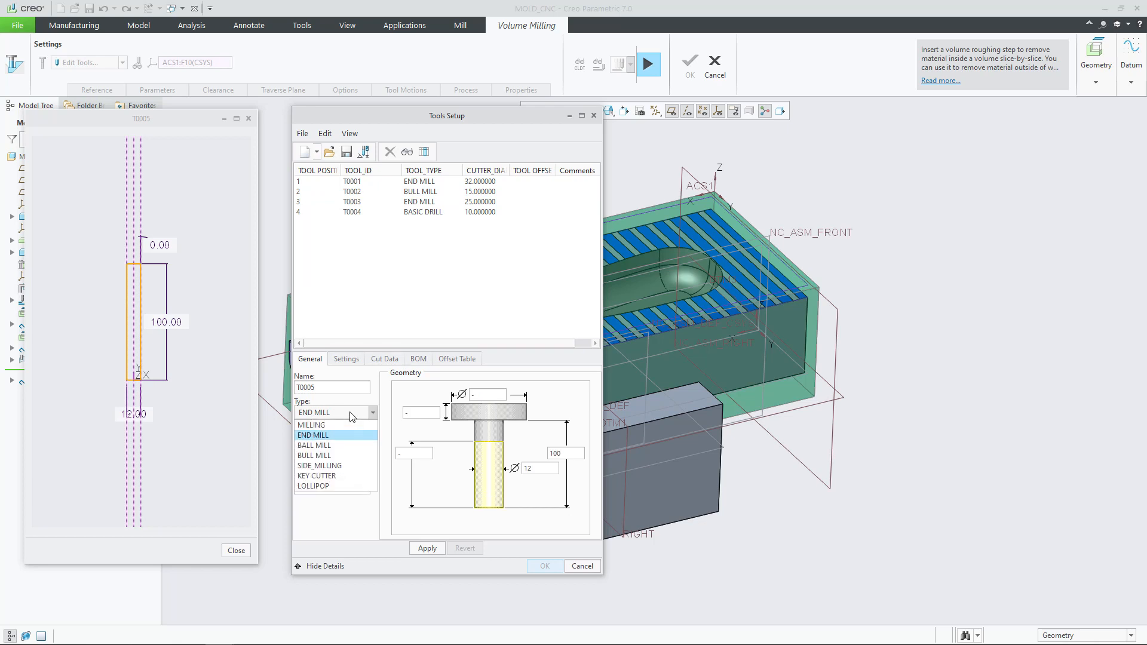
pyautogui.click(337, 445)
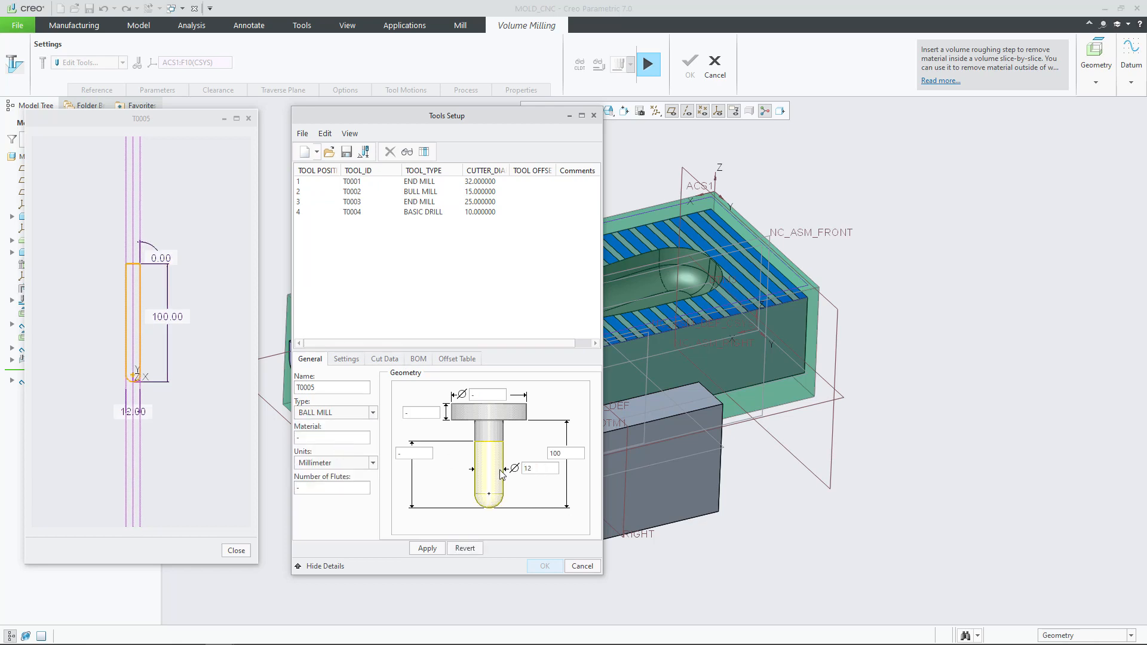
pyautogui.write('1')
pyautogui.moveTo(421, 455); pyautogui.dragTo(392, 440)
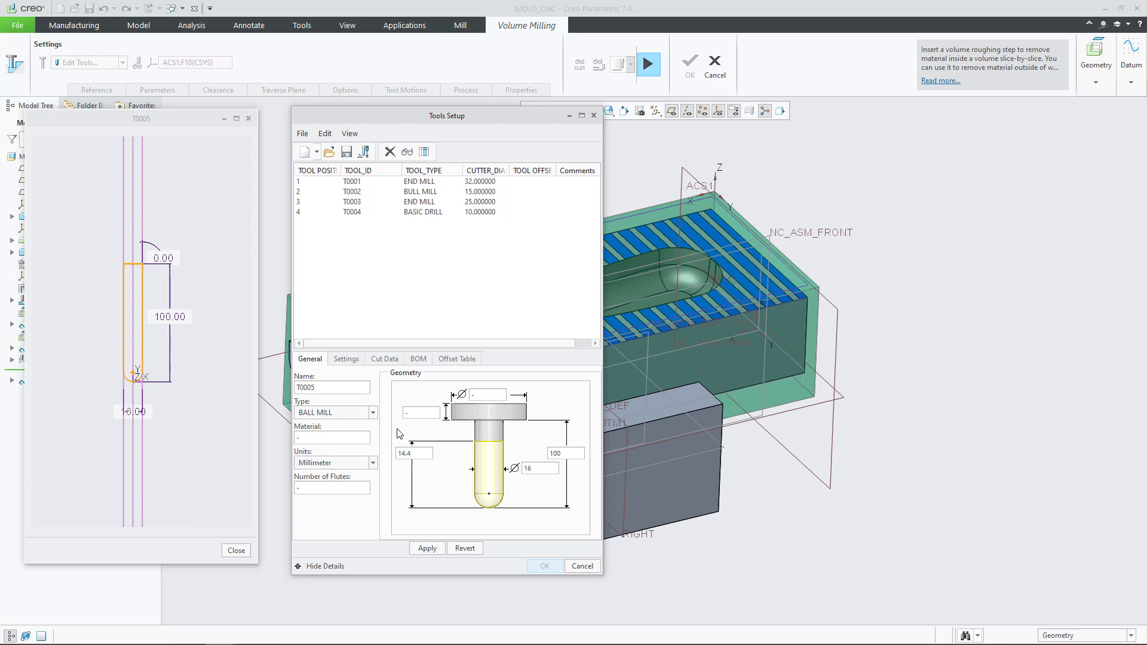
# Step: Give the new ball mill a holder 100 mm long and 45 mm in diameter, and add it to the tool list
pyautogui.moveTo(419, 407); pyautogui.dragTo(396, 406)
pyautogui.write('100')
pyautogui.click(426, 413)
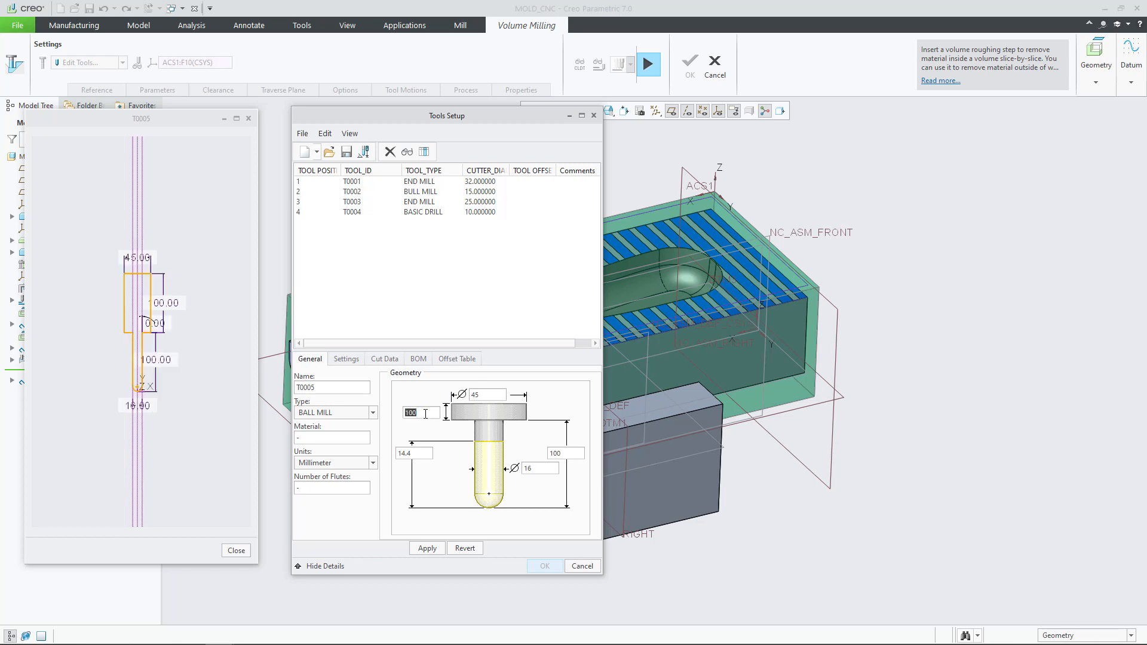
pyautogui.click(429, 549)
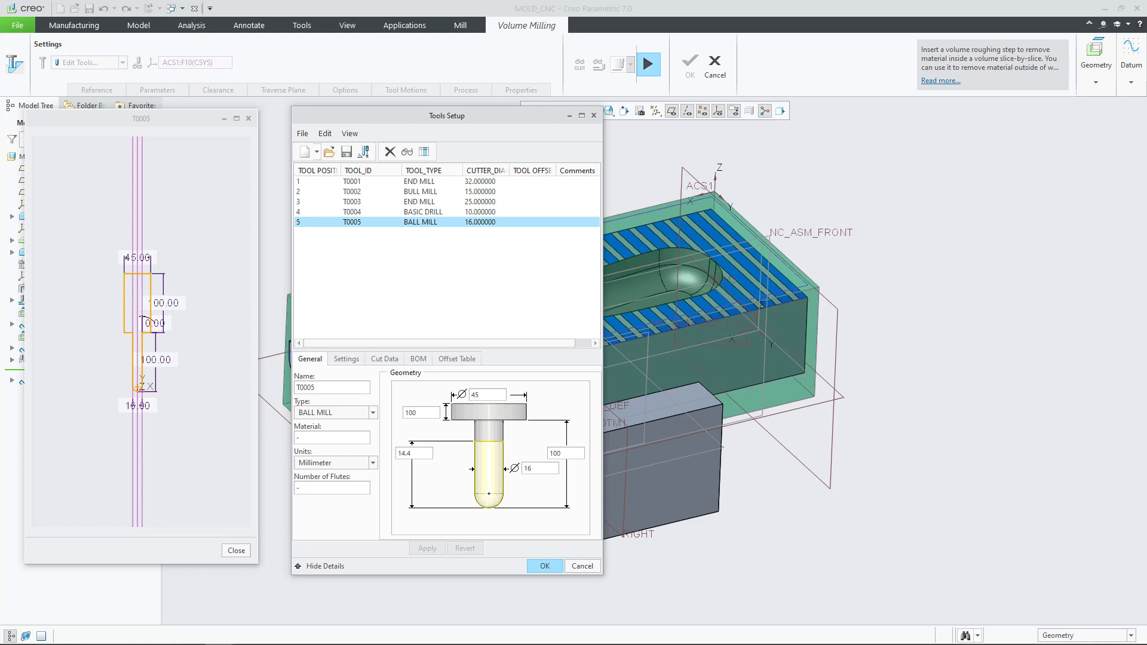
# Step: Try to rename the new ball mill as "CoroMill® 216 ball nose milling"
pyautogui.click(338, 385)
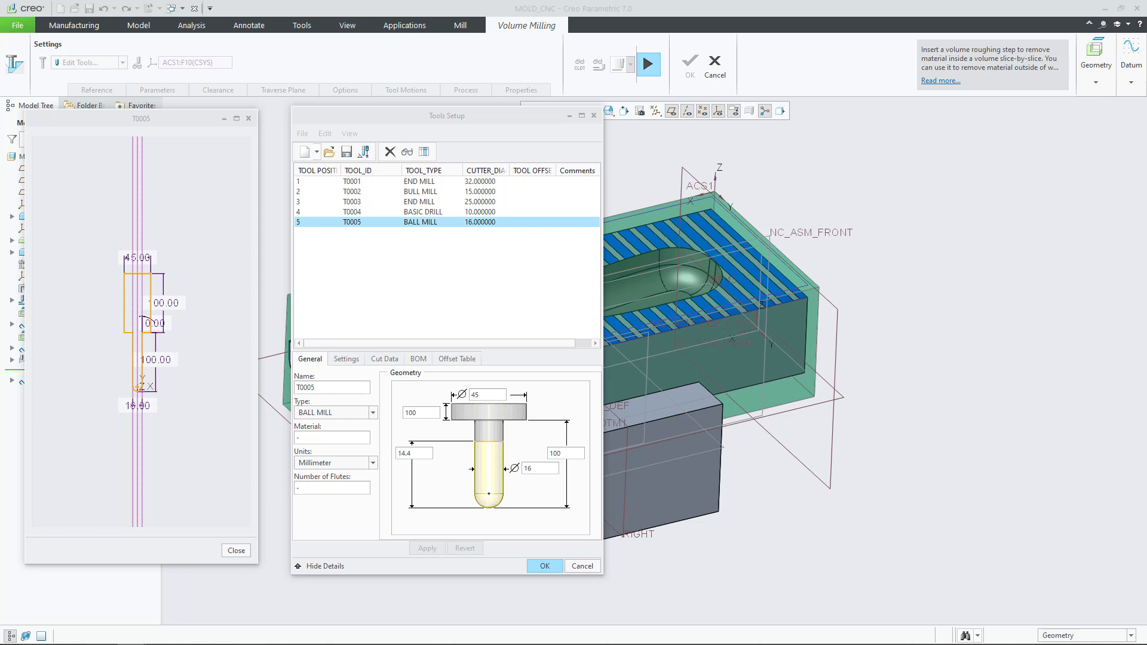
pyautogui.doubleClick(327, 384)
pyautogui.write('216 ball nose milling')
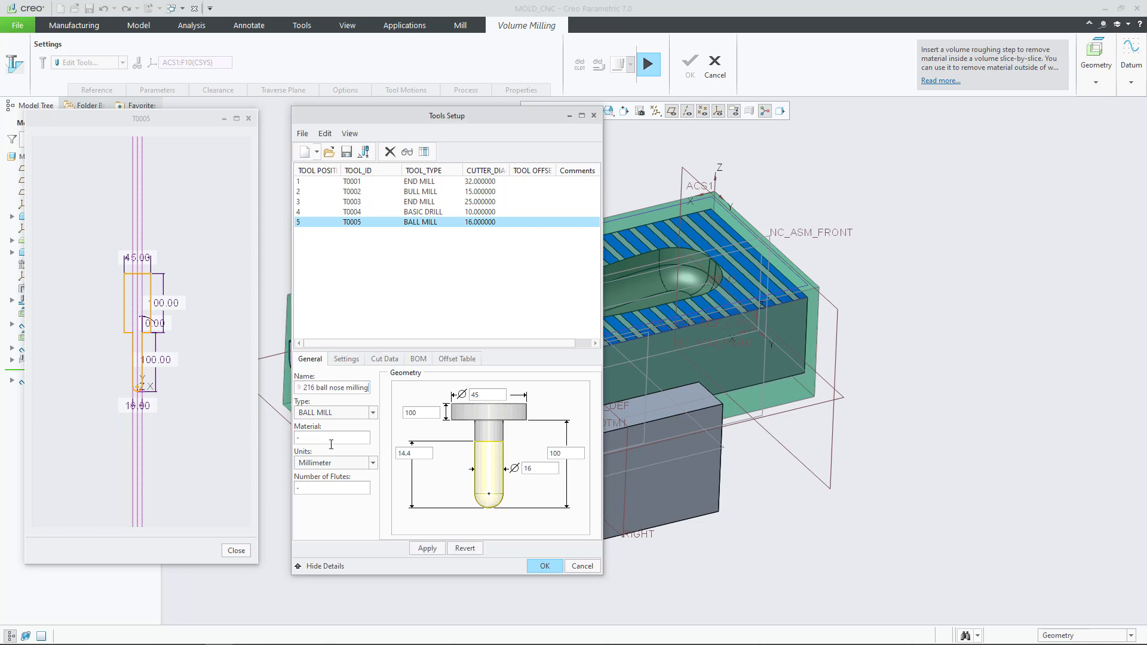
pyautogui.click(425, 548)
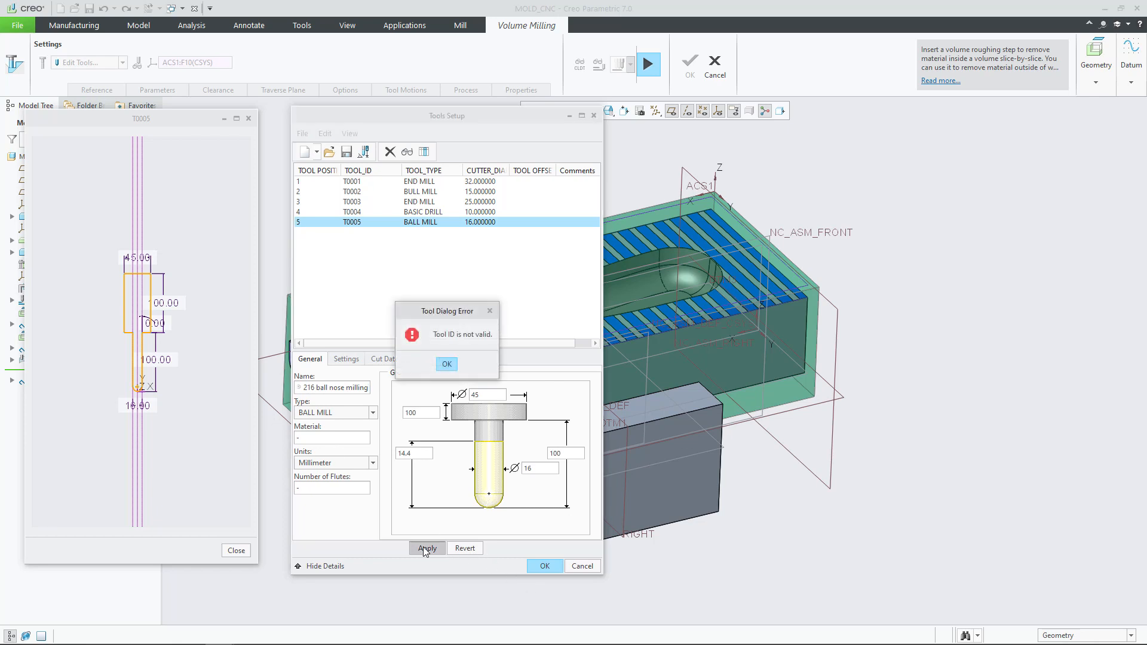
pyautogui.click(447, 364)
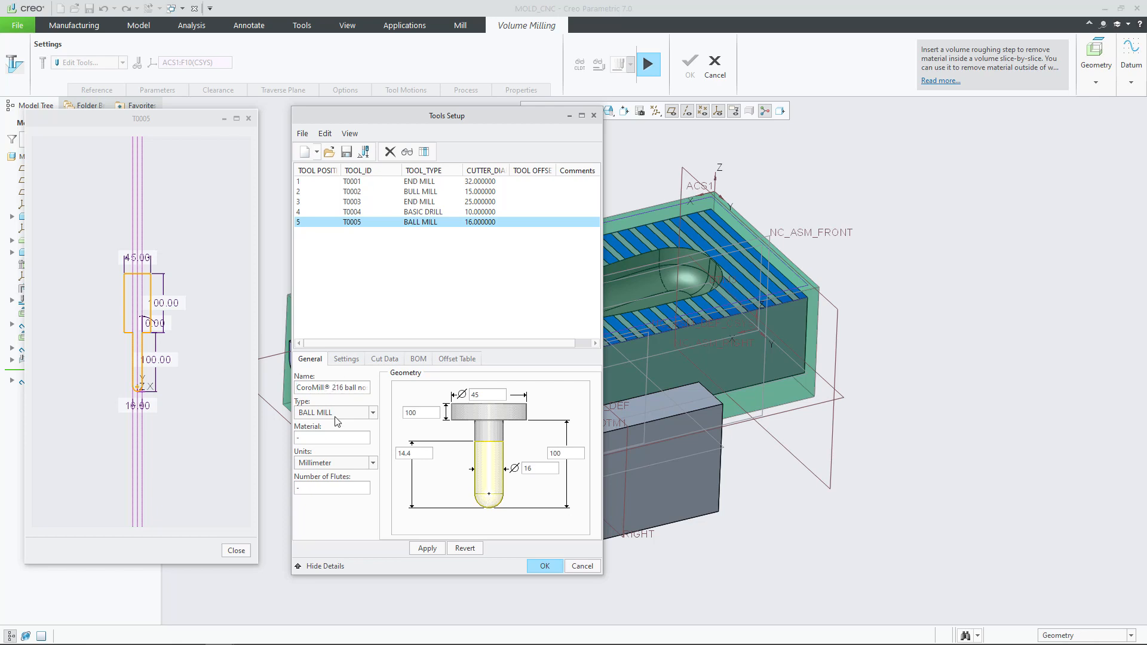
# Step: Rename the ball mill as CoroMill_216_ball_nose_milling and assign it to the volume milling step
pyautogui.press('BackSpace')
pyautogui.press('BackSpace')
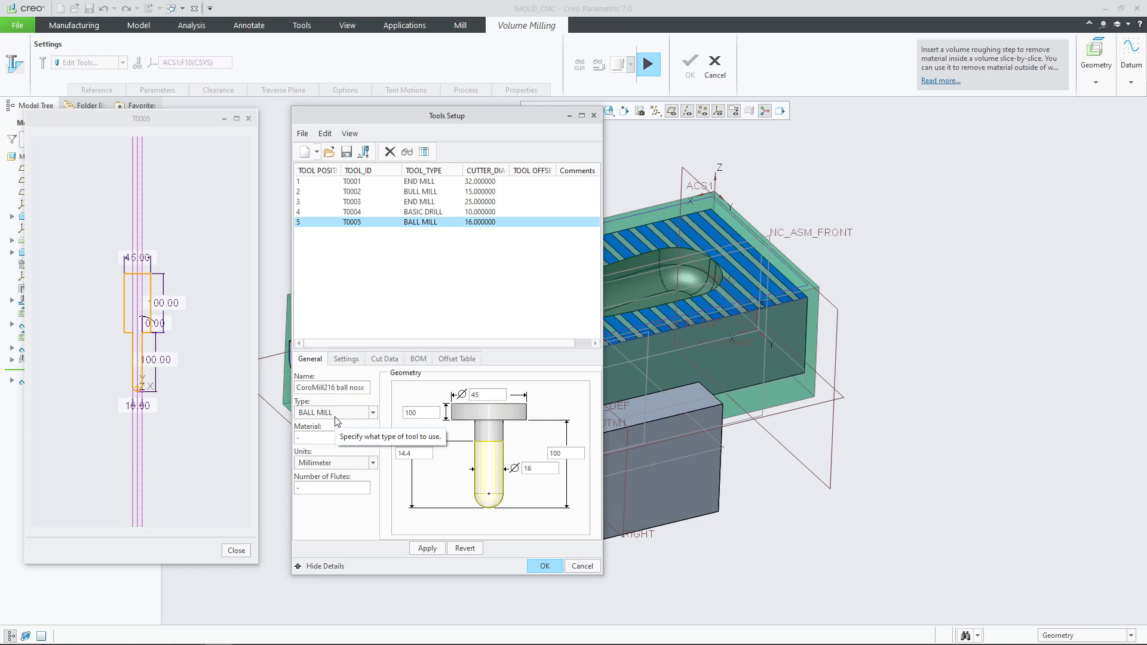
pyautogui.write('_')
pyautogui.press('Delete')
pyautogui.write('_')
pyautogui.press('Delete')
pyautogui.write('_')
pyautogui.press('End')
pyautogui.press('Left')
pyautogui.press('Left')
pyautogui.press('Left')
pyautogui.press('Delete')
pyautogui.write('_')
pyautogui.click(427, 549)
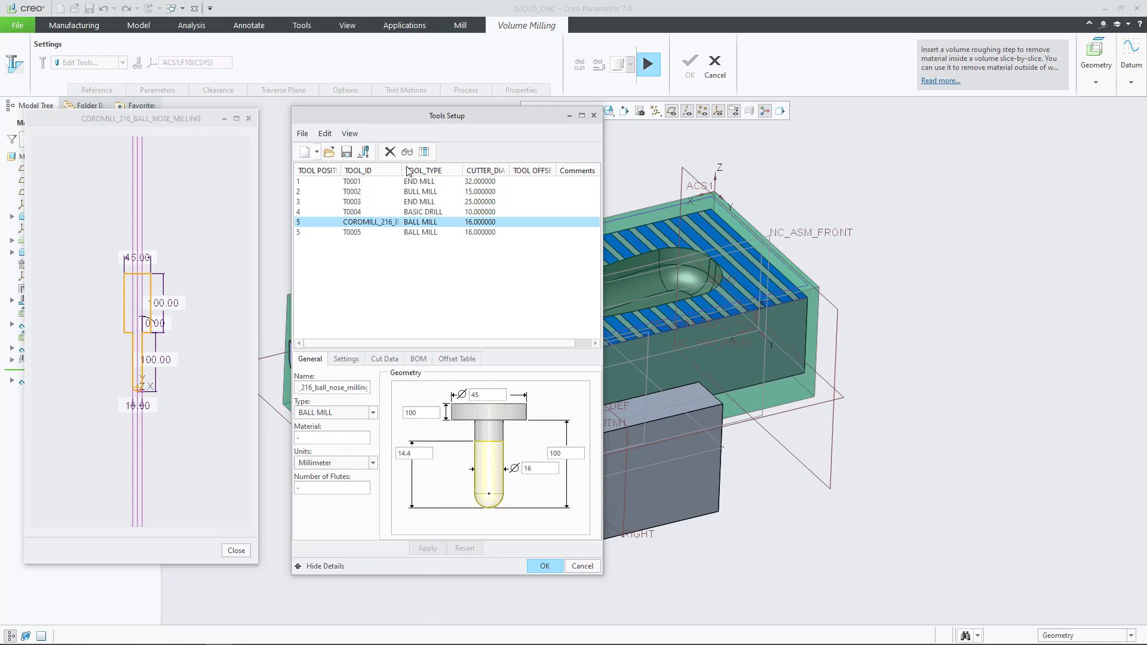
pyautogui.moveTo(402, 168); pyautogui.dragTo(465, 167)
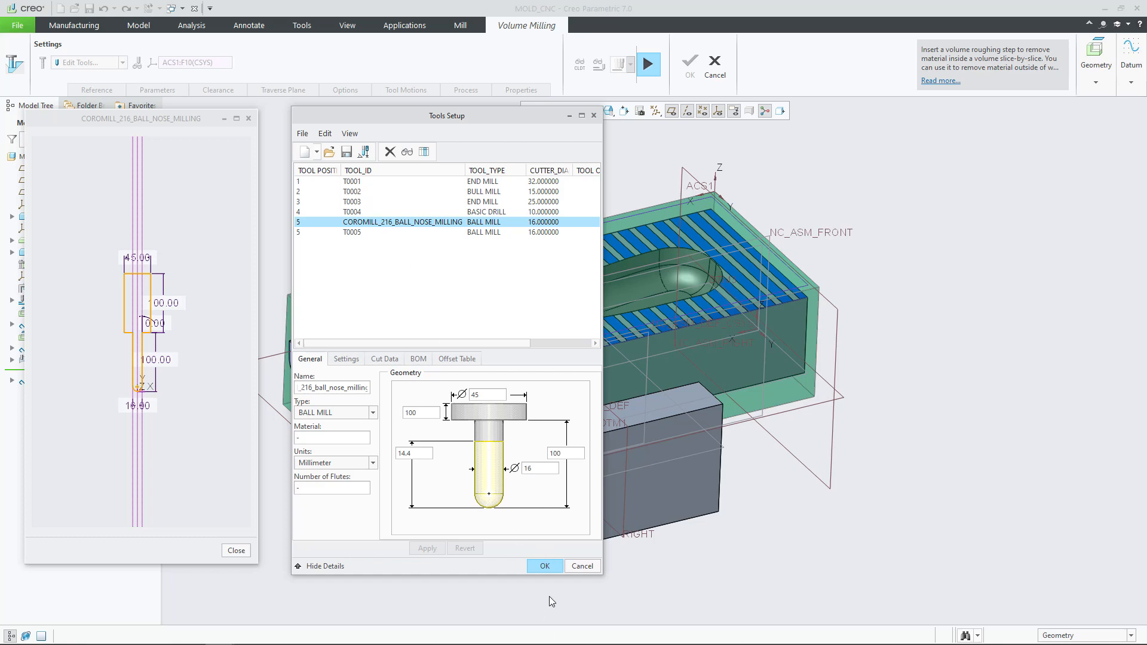
pyautogui.click(549, 566)
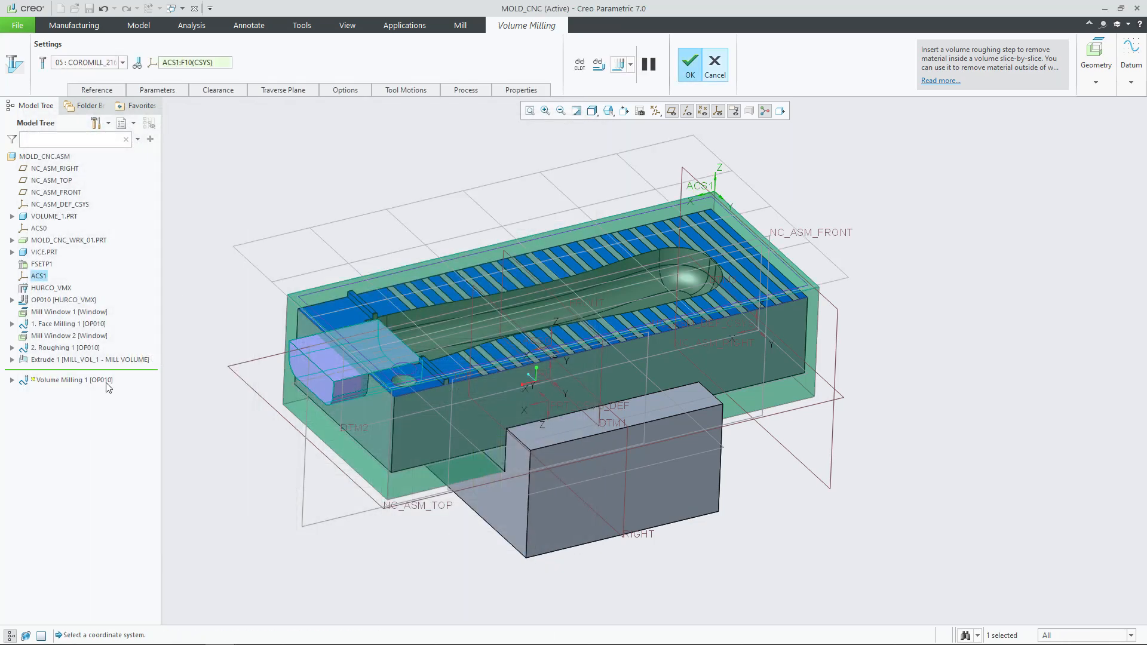
# Step: Switch to the Sandvik Coromant site and open the cutting data calculation for the R216-16A20-045 ball nose cutter
pyautogui.click(160, 89)
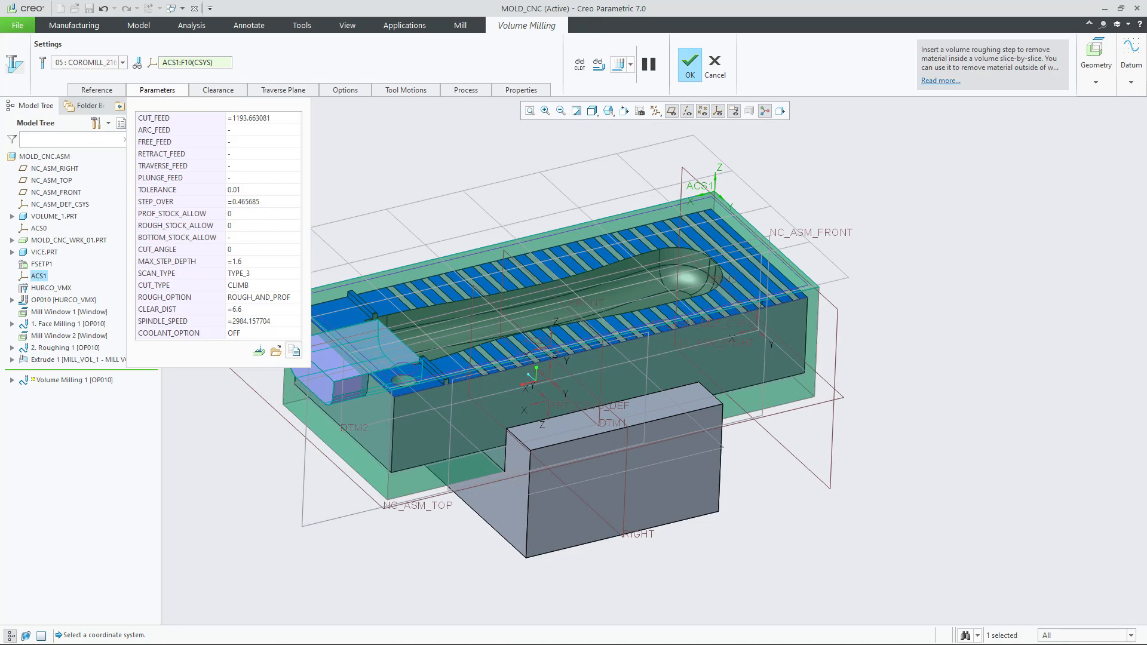
pyautogui.moveTo(0, 78); pyautogui.dragTo(625, 20)
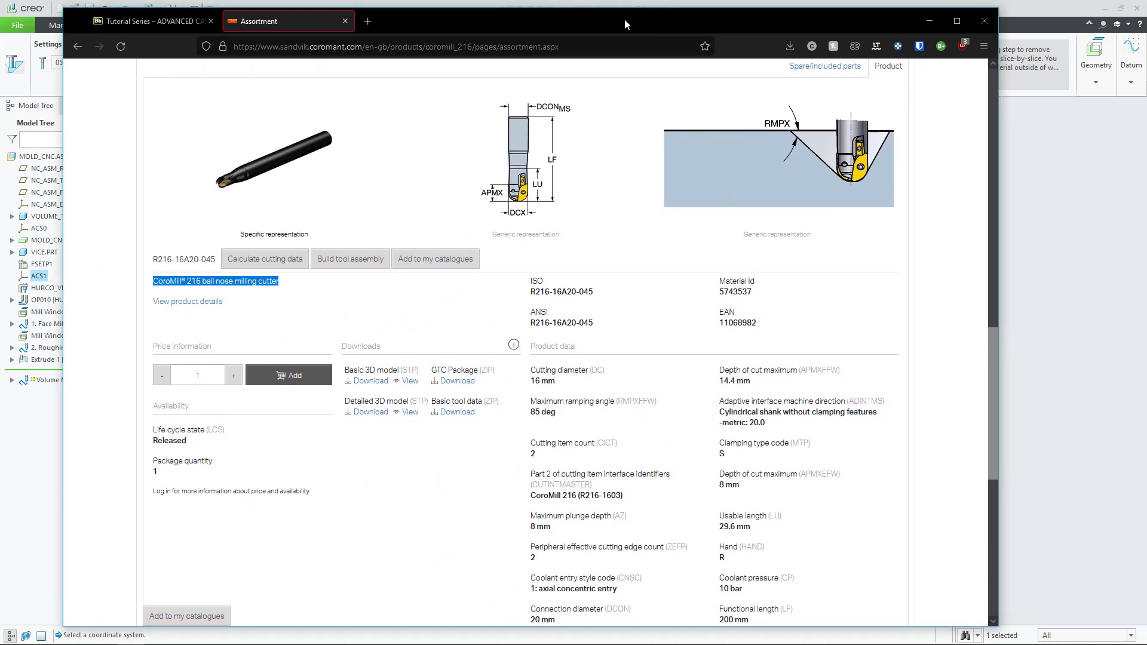
pyautogui.click(274, 263)
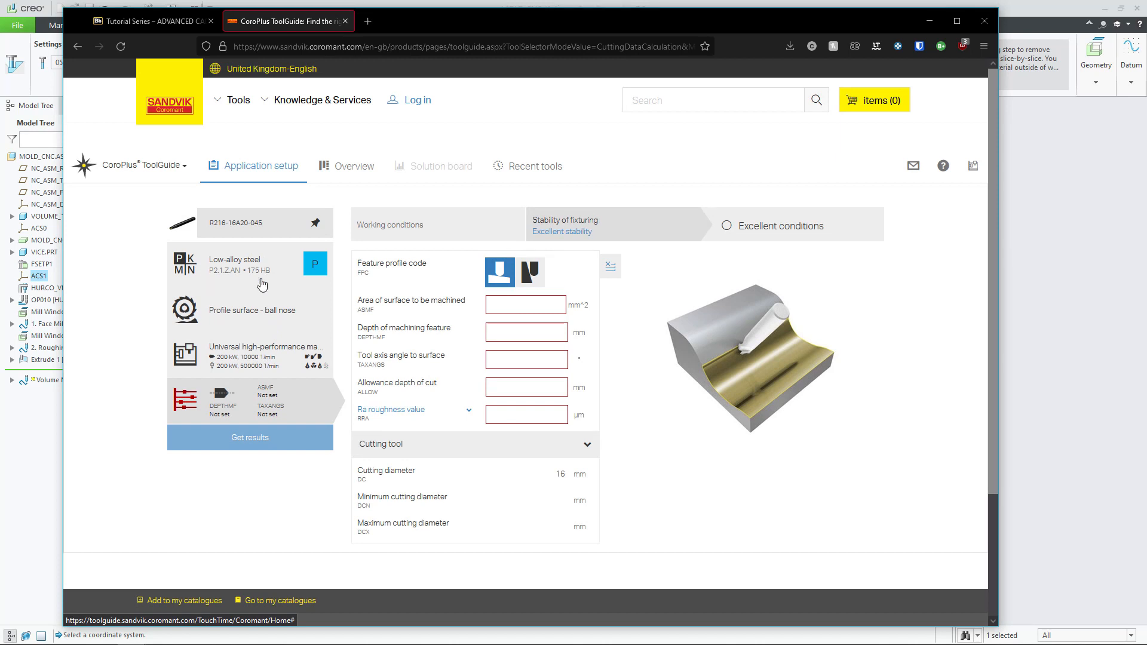
pyautogui.click(520, 304)
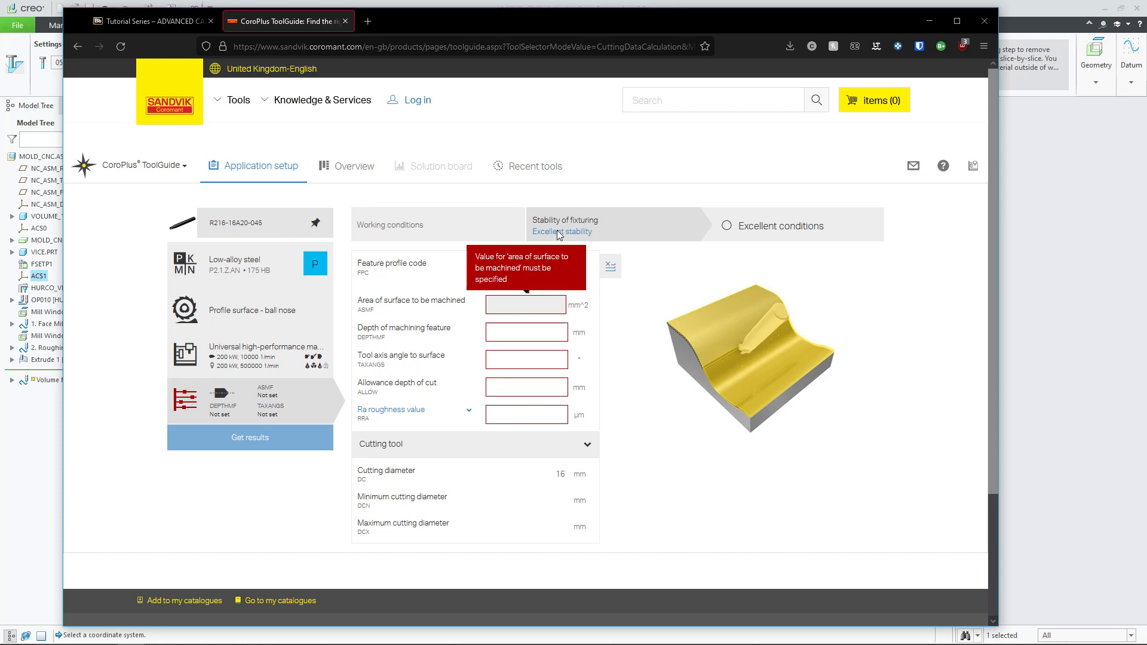
pyautogui.moveTo(624, 23); pyautogui.dragTo(3, 57)
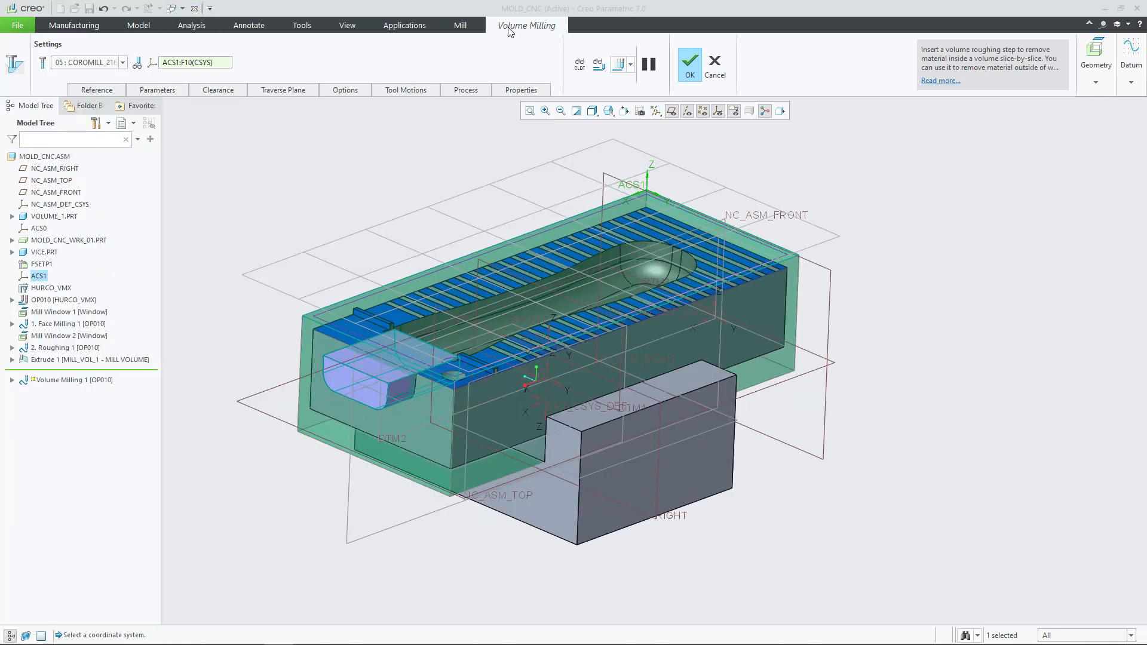
# Step: Back in Creo, hide the Extrude 1 mill volume
pyautogui.click(197, 28)
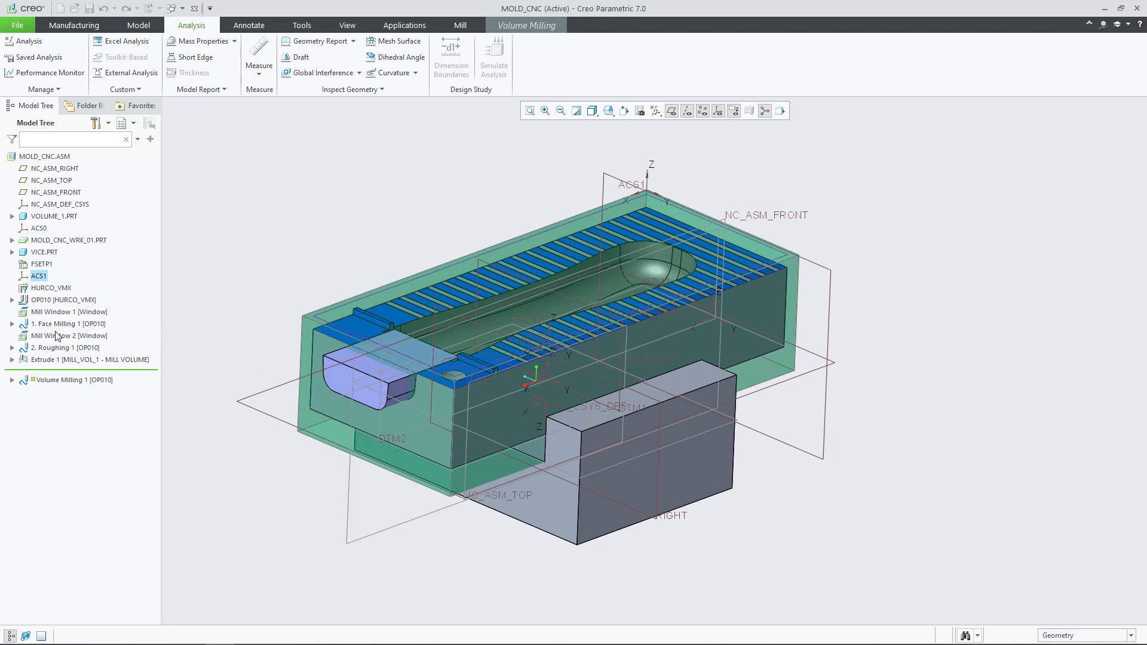
pyautogui.rightClick(78, 360)
pyautogui.click(114, 383)
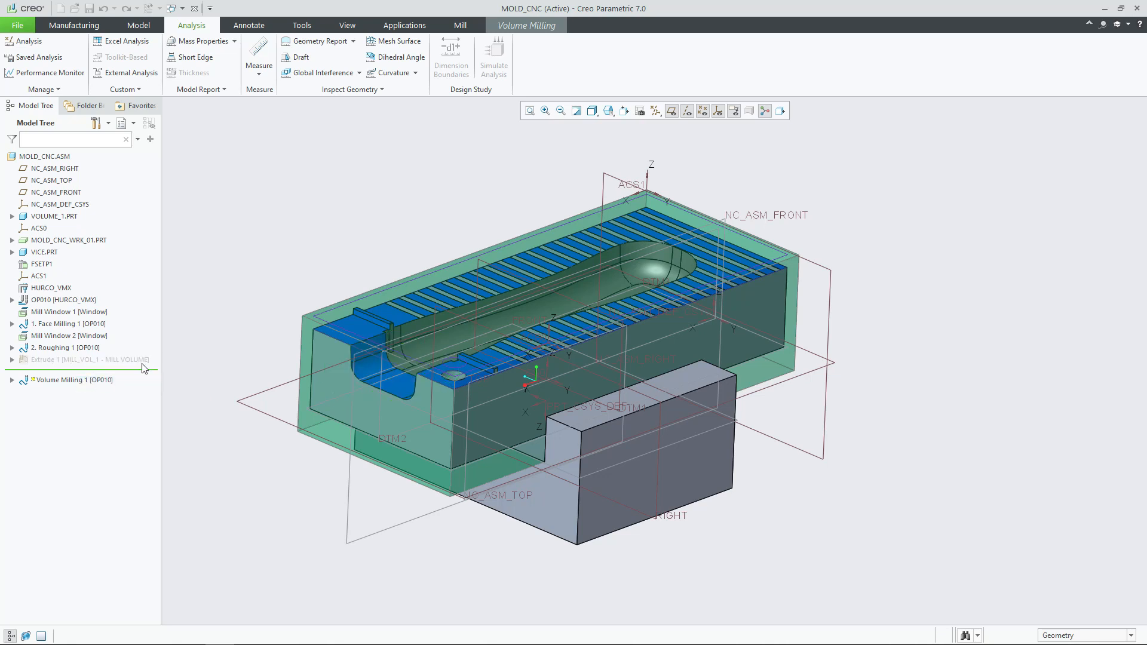
# Step: Start an area measurement and hide the MOLD_CNC_WRK_01.PRT workpiece to expose the reference model
pyautogui.click(257, 54)
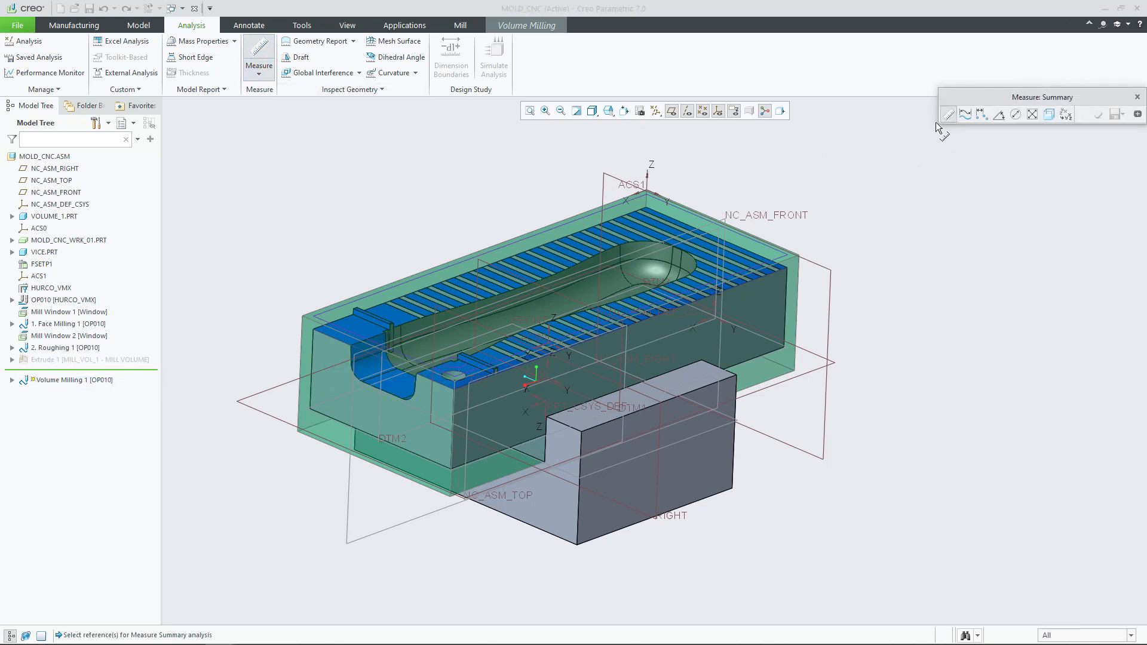
pyautogui.click(259, 73)
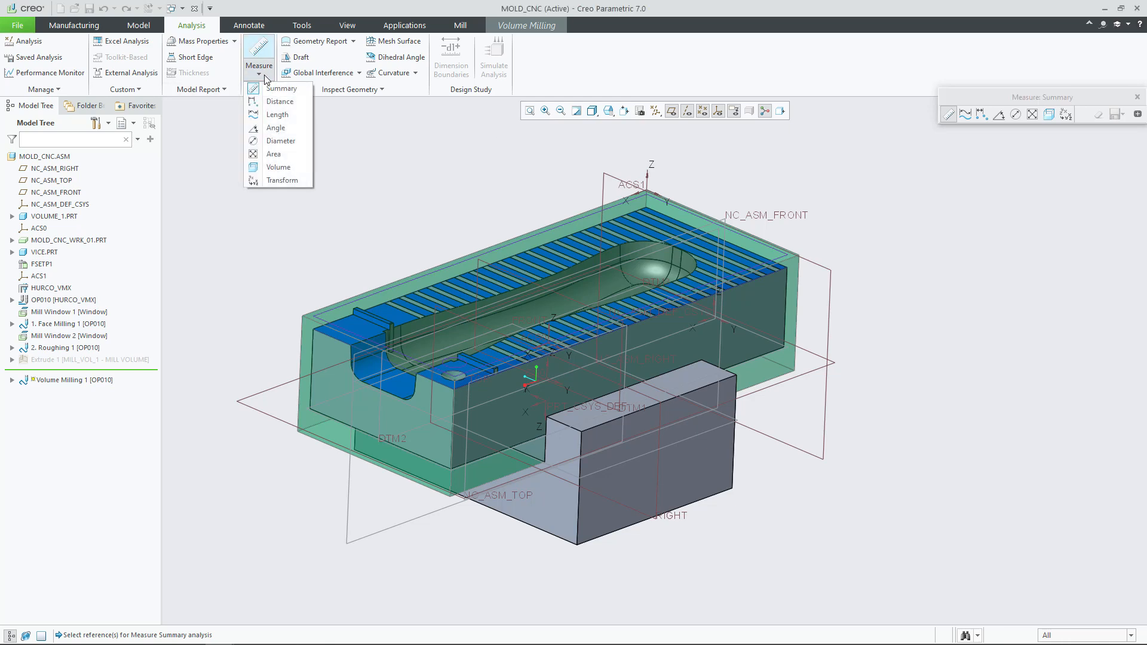
pyautogui.click(285, 156)
pyautogui.scroll(-5, 383, 371)
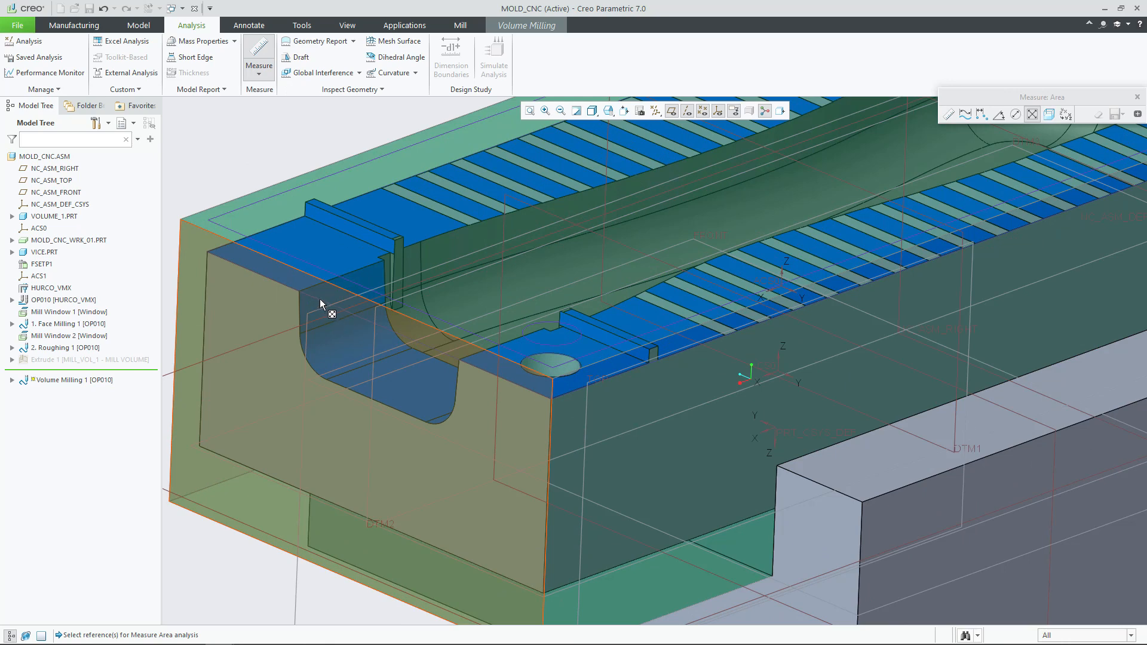
pyautogui.click(63, 240)
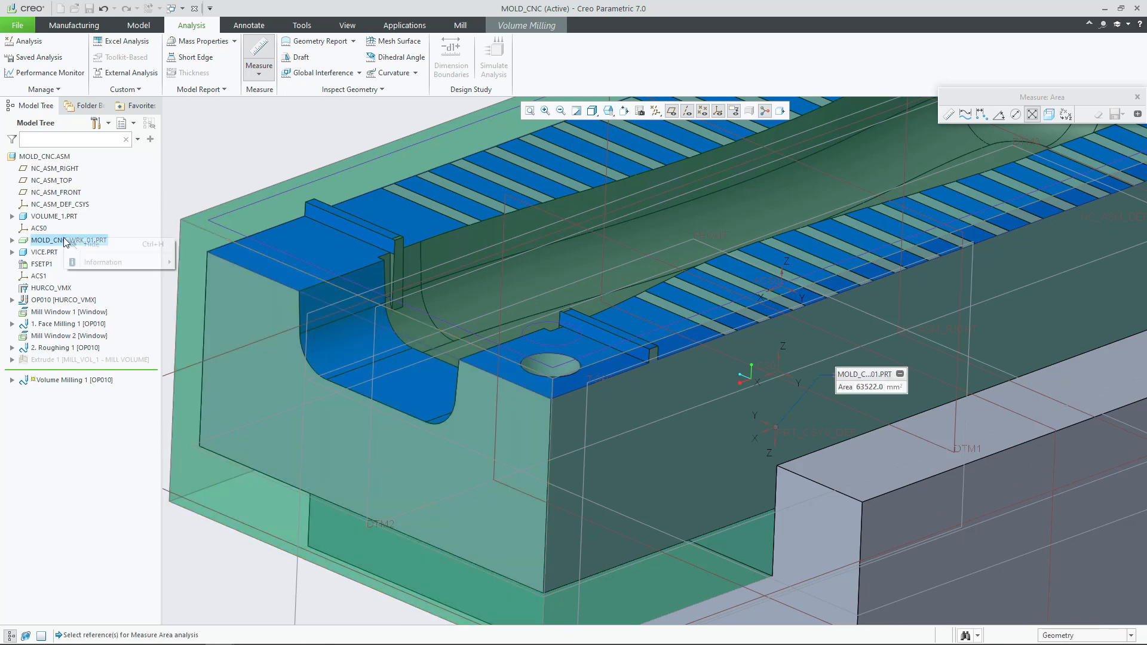
pyautogui.click(96, 244)
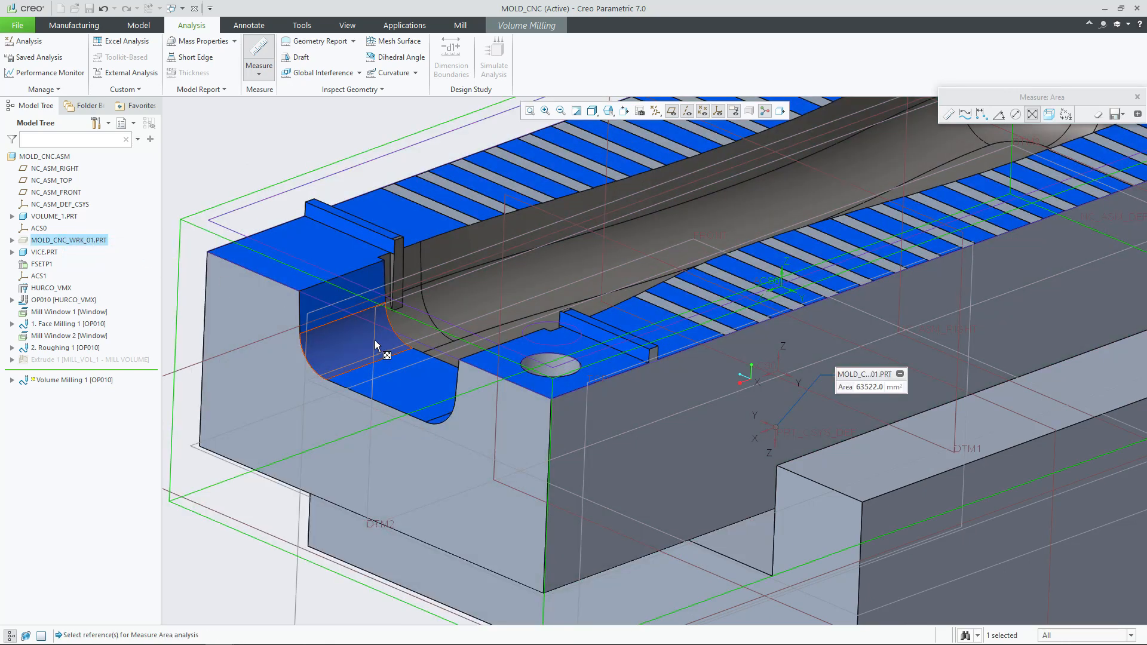
# Step: Measure the combined area of the end channel's five surfaces: both side walls, both rounded corners and the floor
pyautogui.click(325, 299)
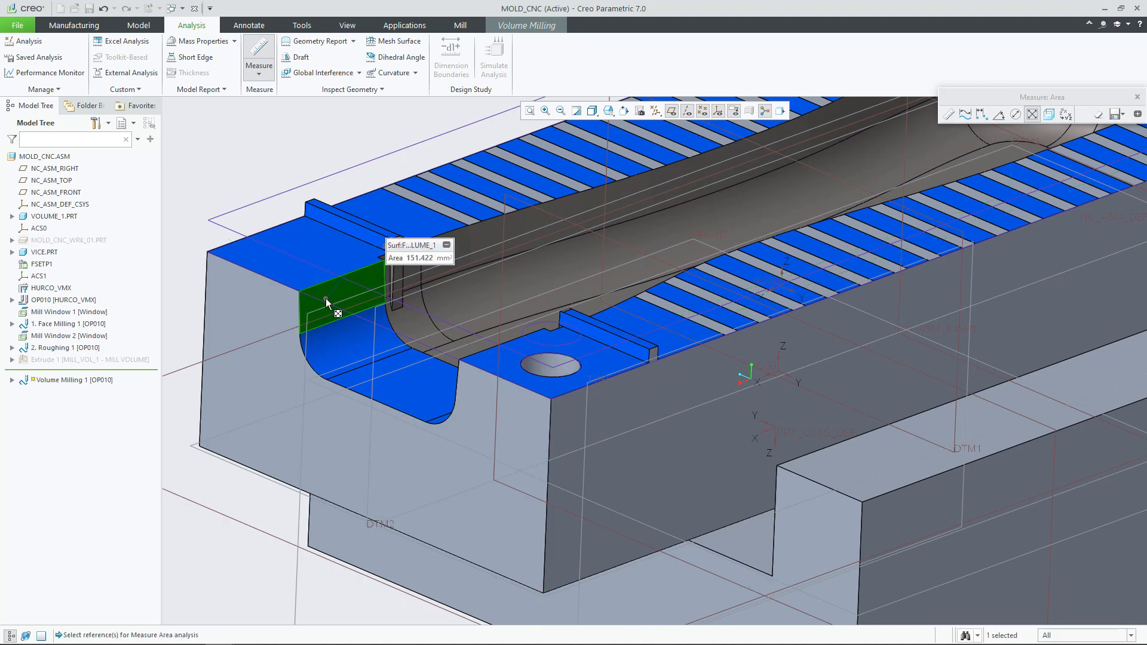
pyautogui.keyDown('ctrl'); pyautogui.click(343, 336); pyautogui.keyUp('ctrl')
pyautogui.keyDown('ctrl'); pyautogui.click(392, 381); pyautogui.keyUp('ctrl')
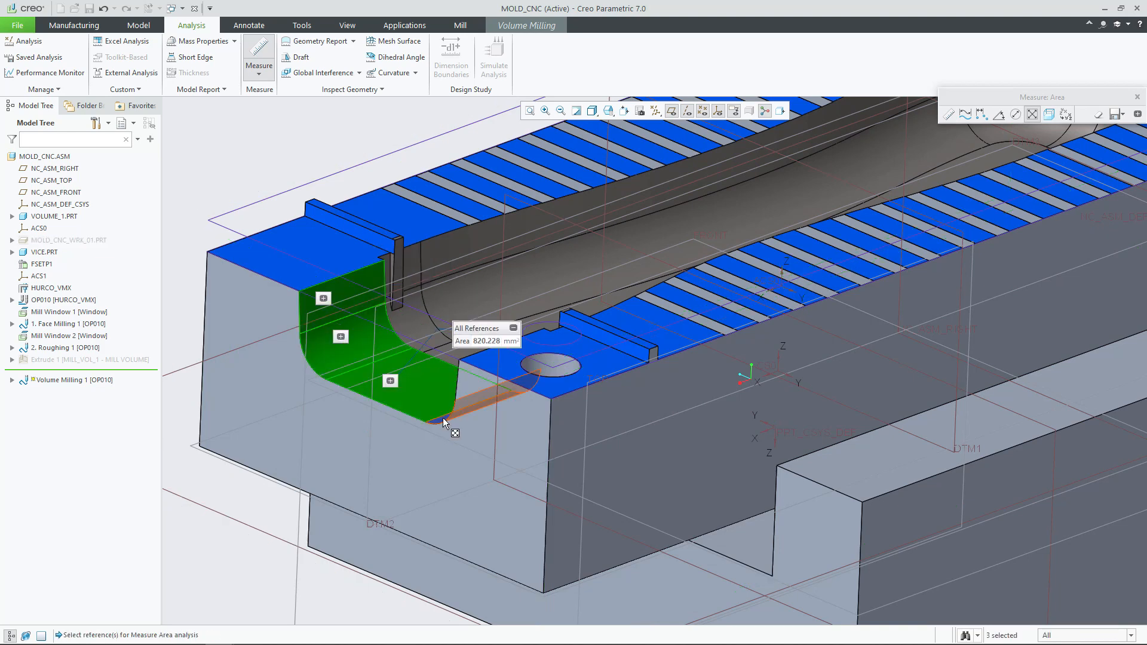
pyautogui.keyDown('ctrl'); pyautogui.click(441, 417); pyautogui.keyUp('ctrl')
pyautogui.moveTo(461, 418); pyautogui.dragTo(809, 405, button='middle')
pyautogui.keyDown('ctrl'); pyautogui.click(1004, 577); pyautogui.keyUp('ctrl')
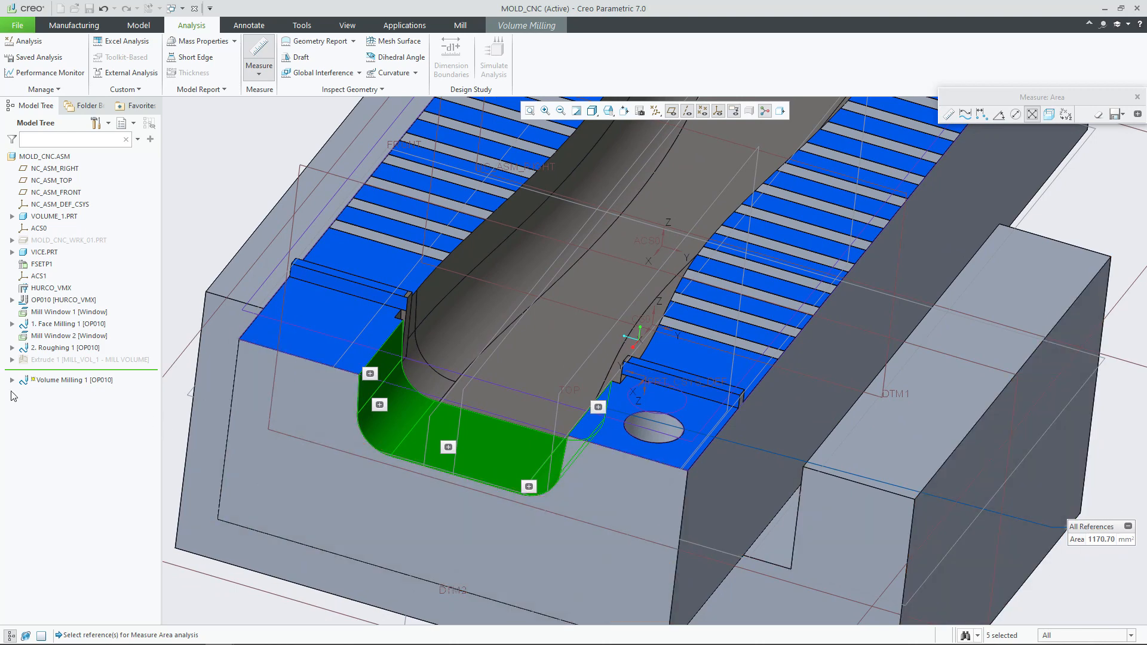
# Step: Set the area of surface to be machined to 1200 mm² in the CoroPlus ToolGuide, and return to Creo
pyautogui.hotkey('alt', 'Tab')
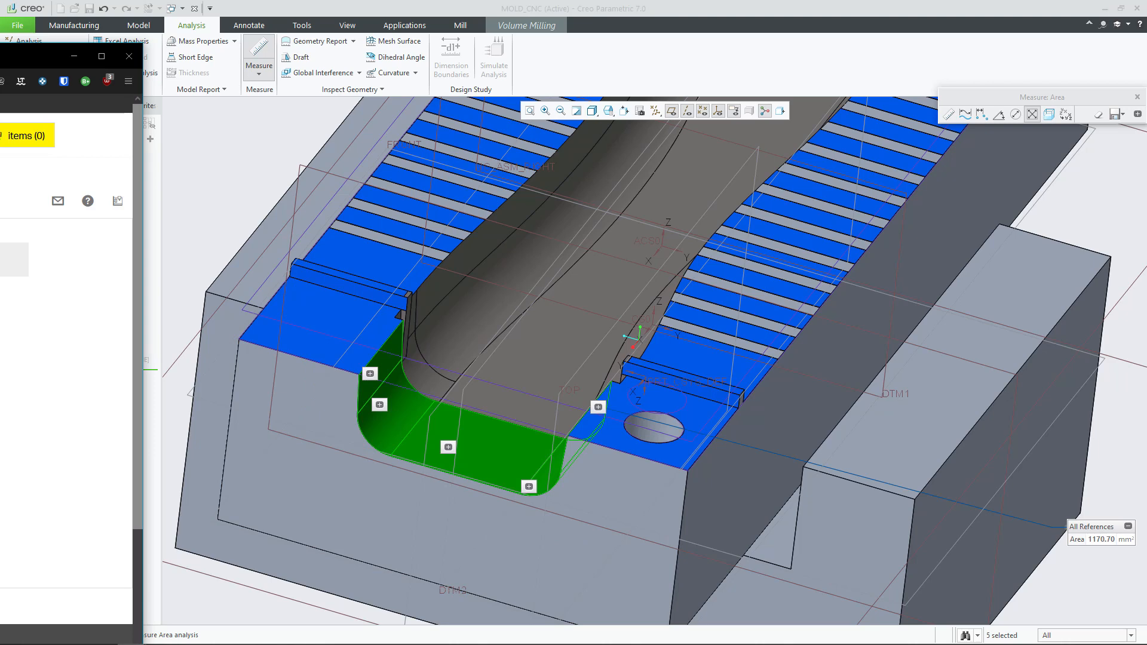
pyautogui.moveTo(0, 55); pyautogui.dragTo(582, 33)
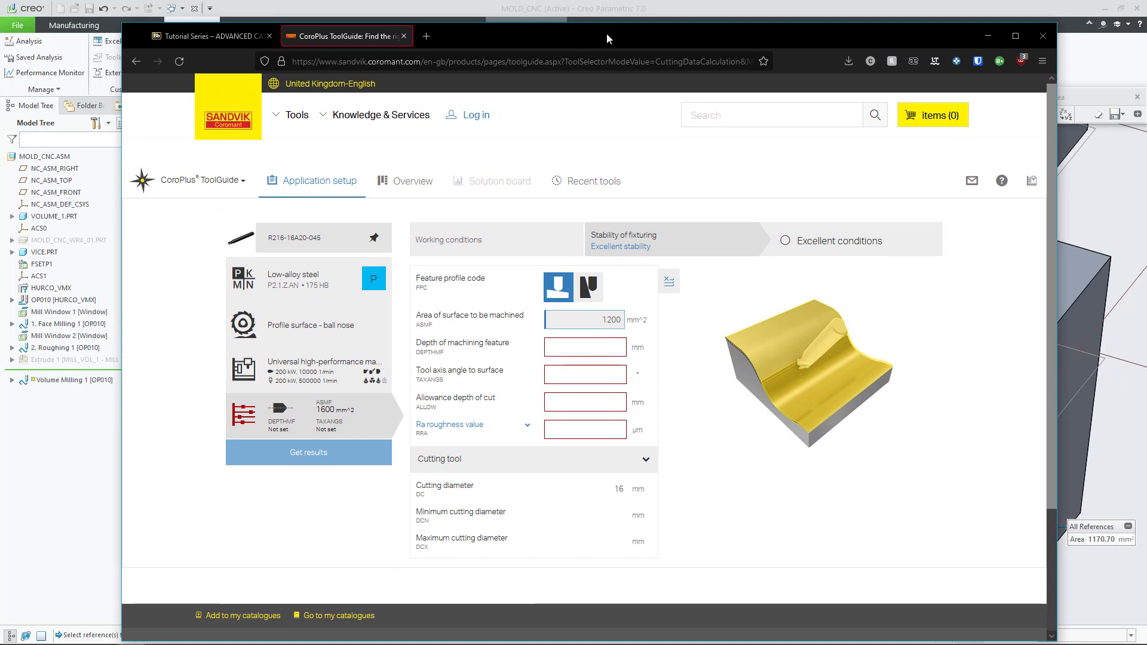
pyautogui.hotkey('alt', 'Tab')
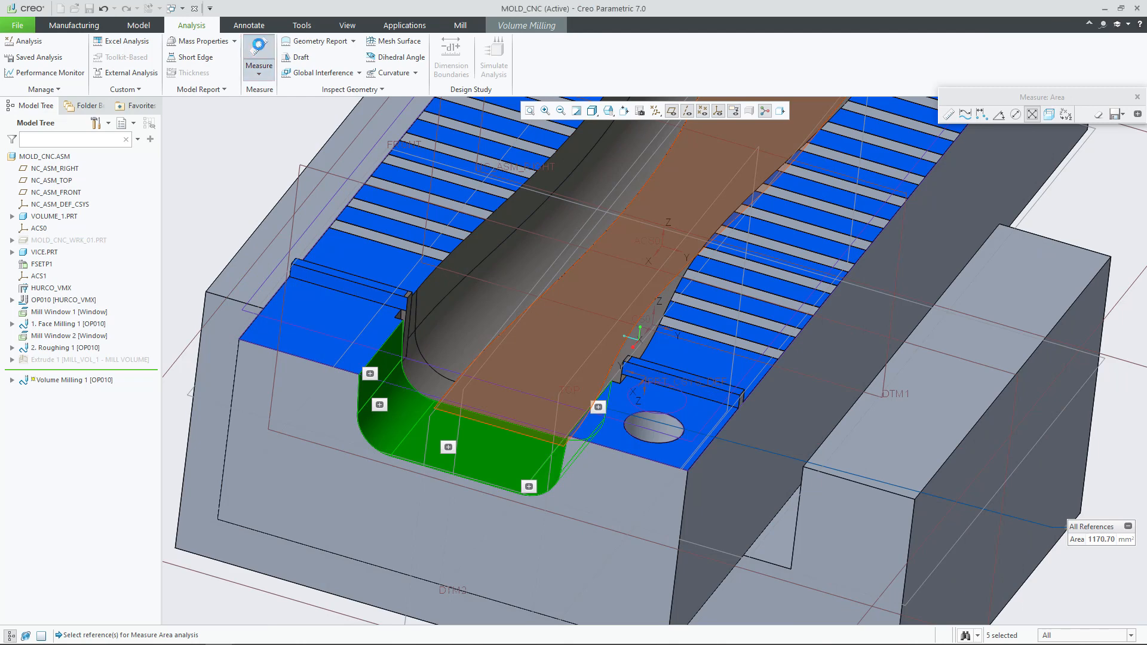
# Step: Measure the channel's depth from the mould's upper face beside it to the channel floor
pyautogui.click(259, 49)
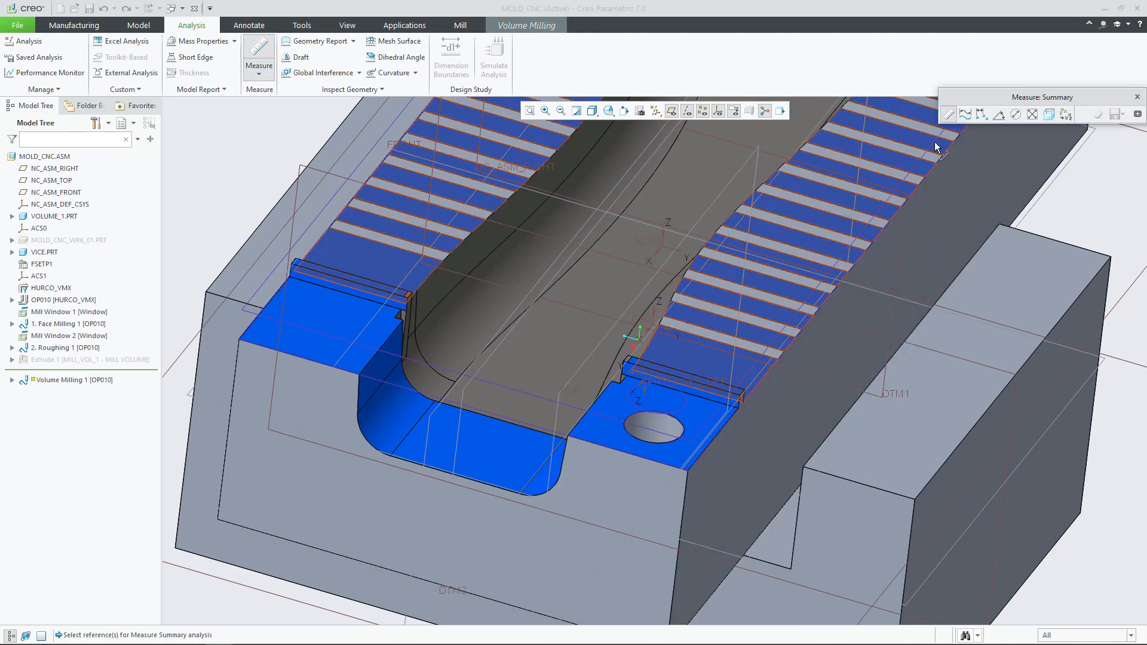
pyautogui.click(333, 317)
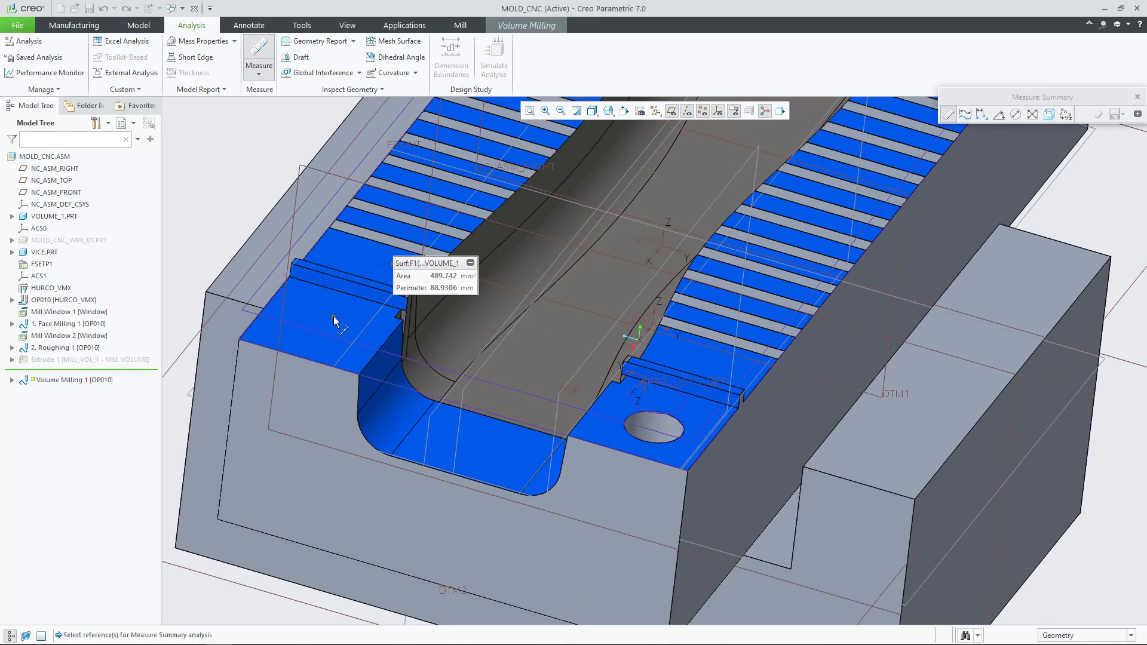
pyautogui.keyDown('ctrl'); pyautogui.click(478, 455); pyautogui.keyUp('ctrl')
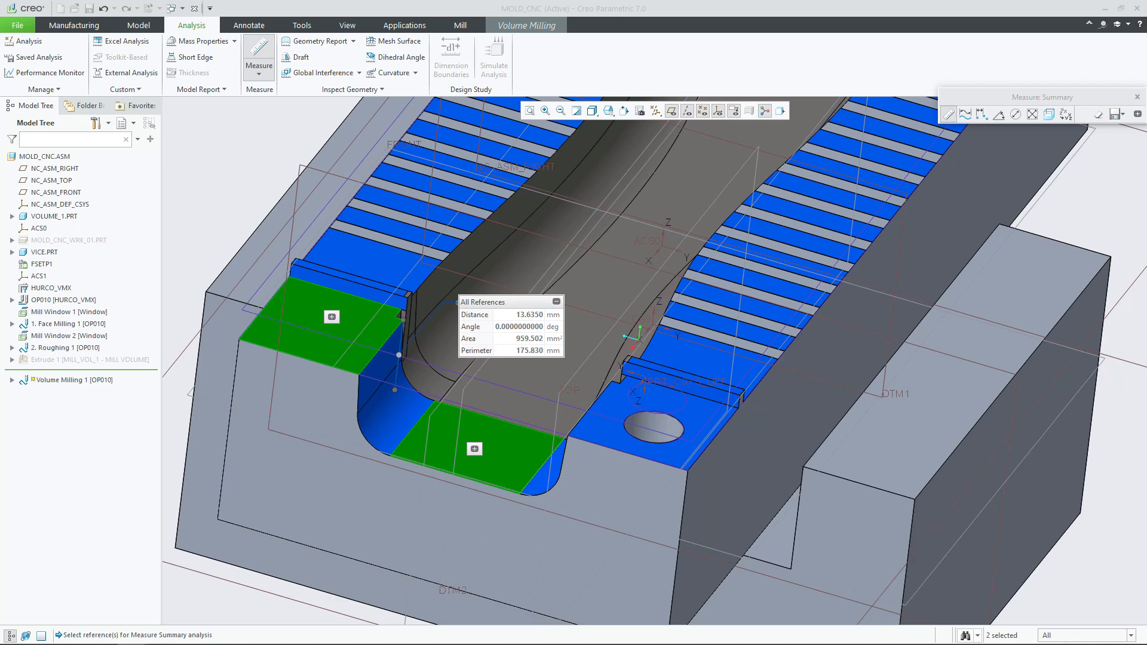
# Step: Calculate the ToolGuide cutting data for the 13.6 mm deep feature at a 60° tool axis angle, and examine the detailed cutting data
pyautogui.moveTo(0, 108); pyautogui.dragTo(735, 41)
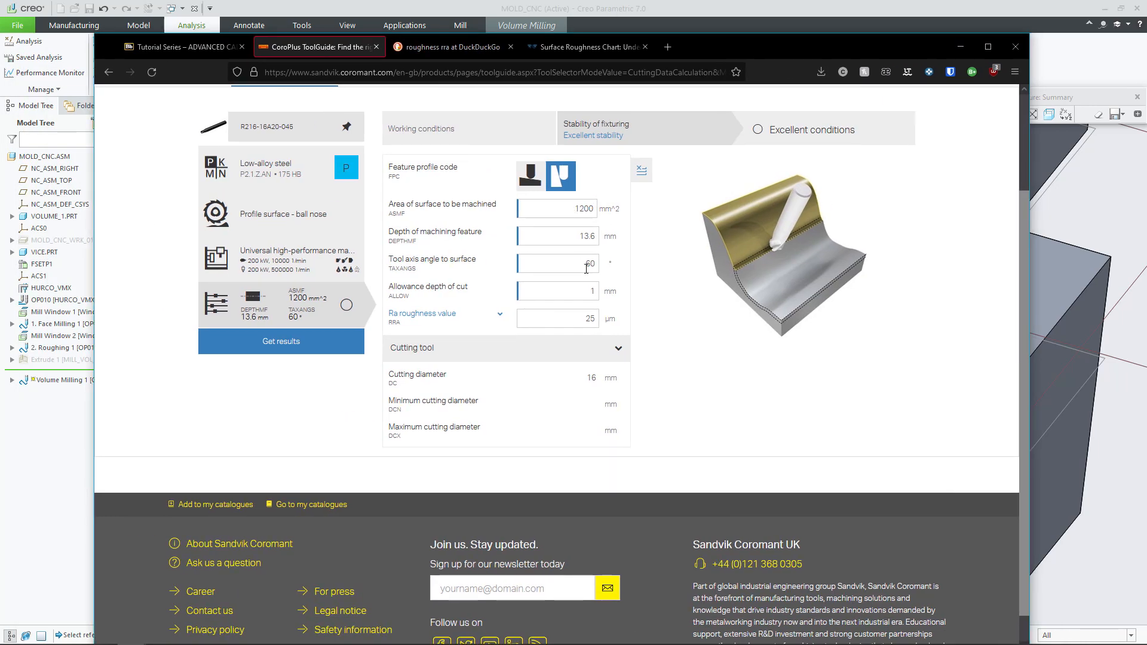
pyautogui.click(304, 350)
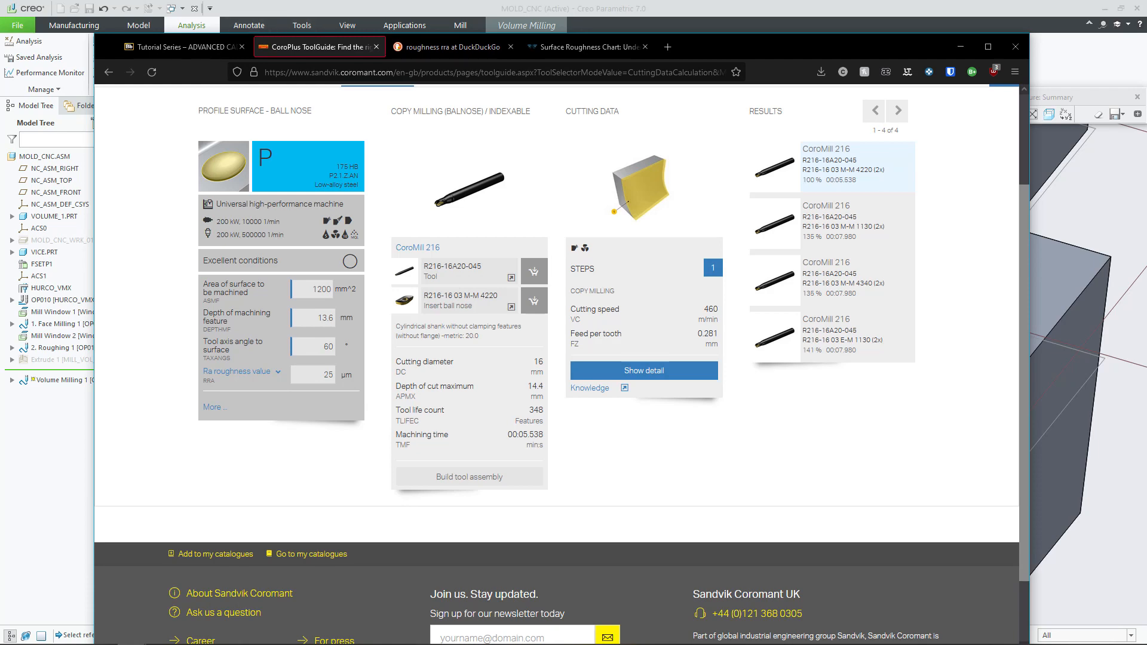
pyautogui.click(661, 371)
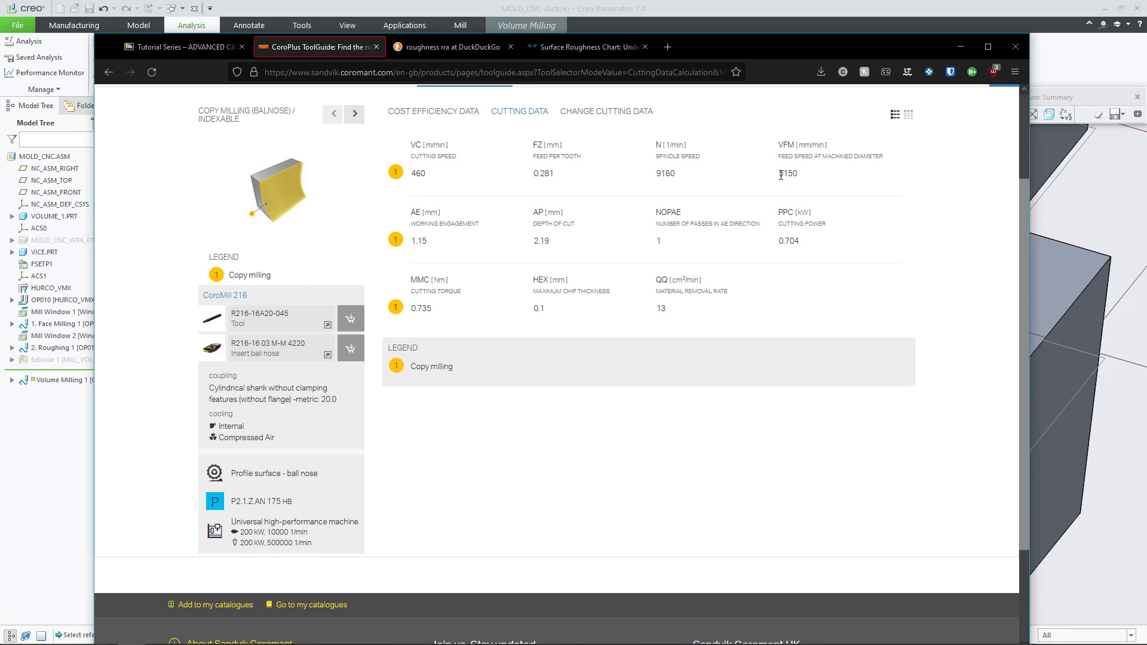
pyautogui.moveTo(811, 43); pyautogui.dragTo(0, 179)
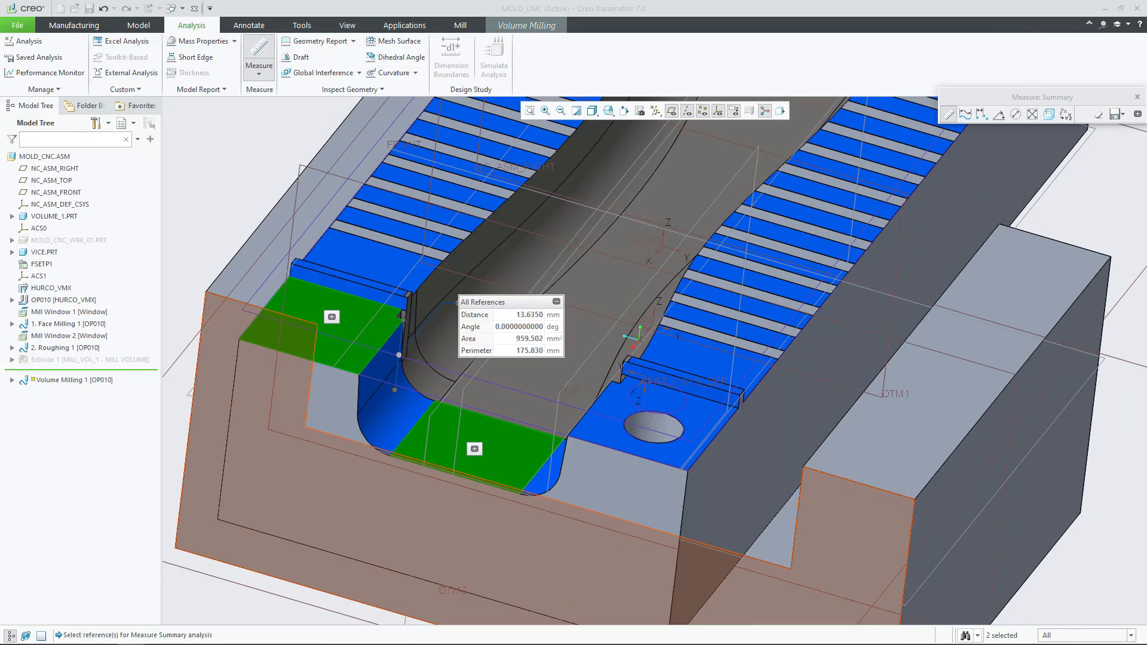
# Step: Return to the volume milling step in Creo, close the measurement and resume the paused step definition
pyautogui.click(547, 26)
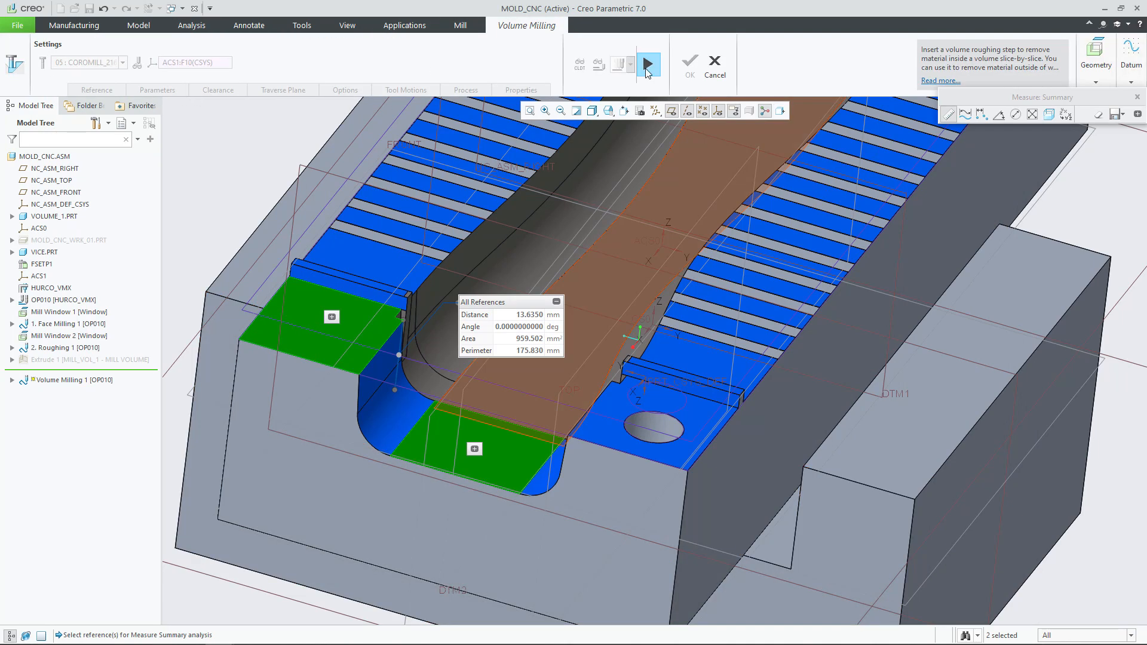
pyautogui.click(648, 65)
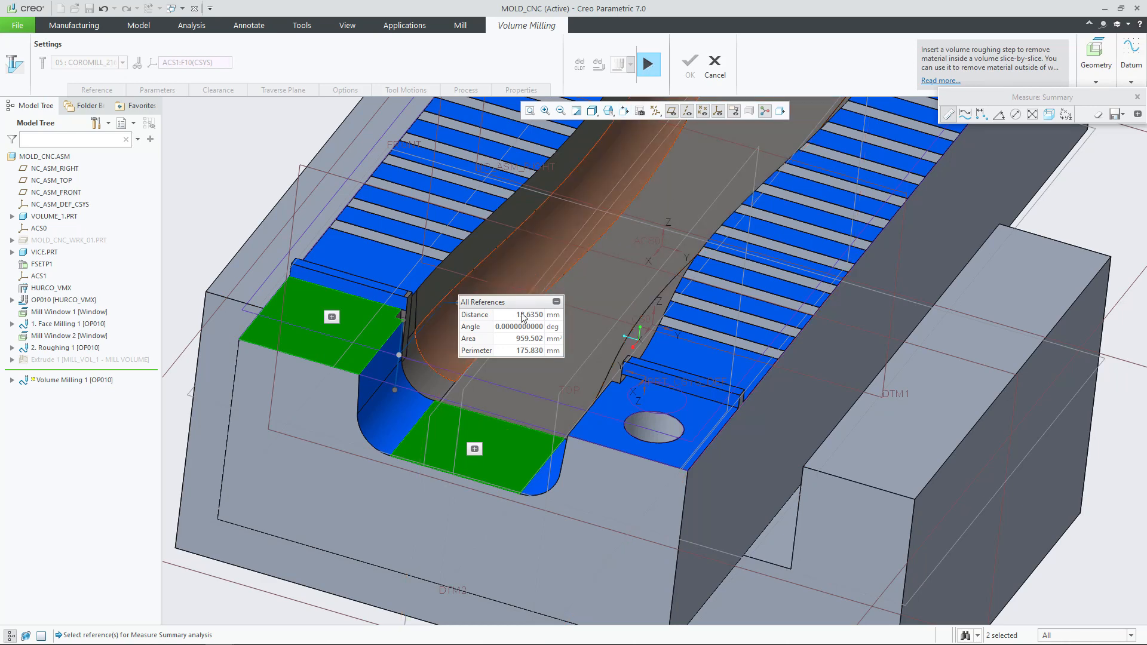
pyautogui.moveTo(1035, 106); pyautogui.dragTo(769, 184)
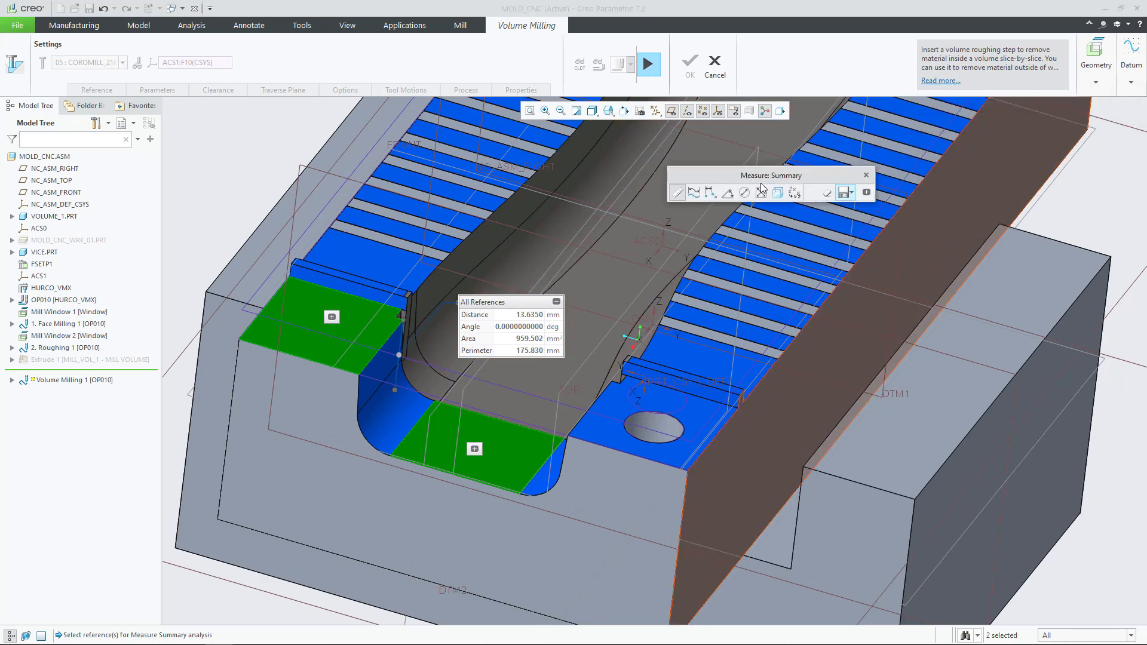
pyautogui.click(871, 174)
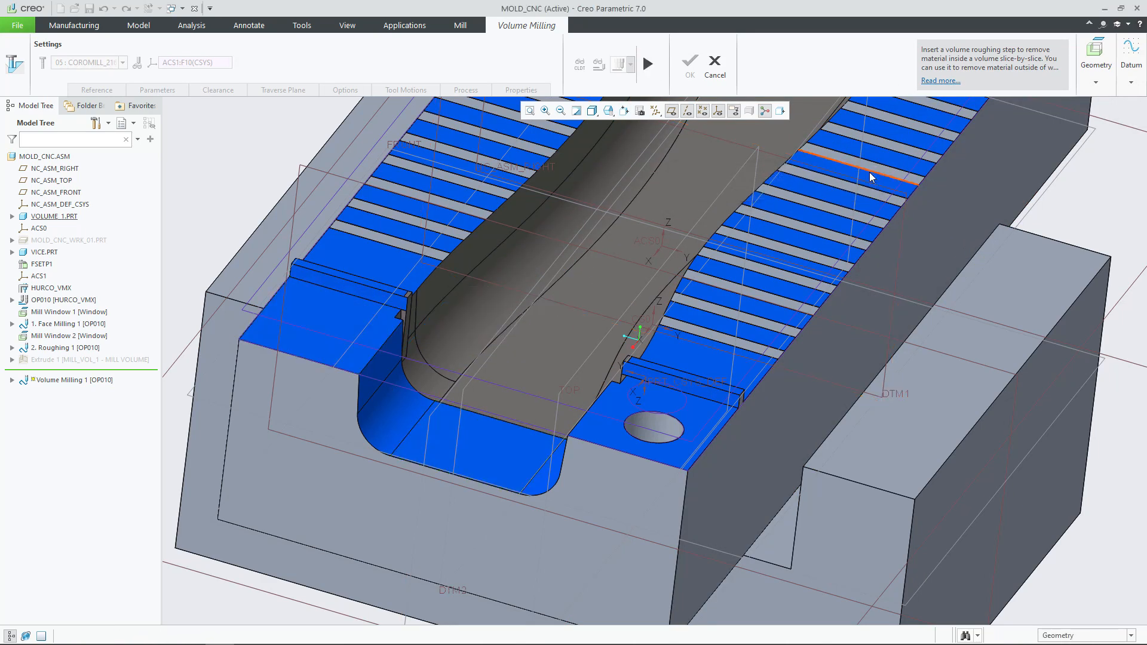
pyautogui.click(649, 64)
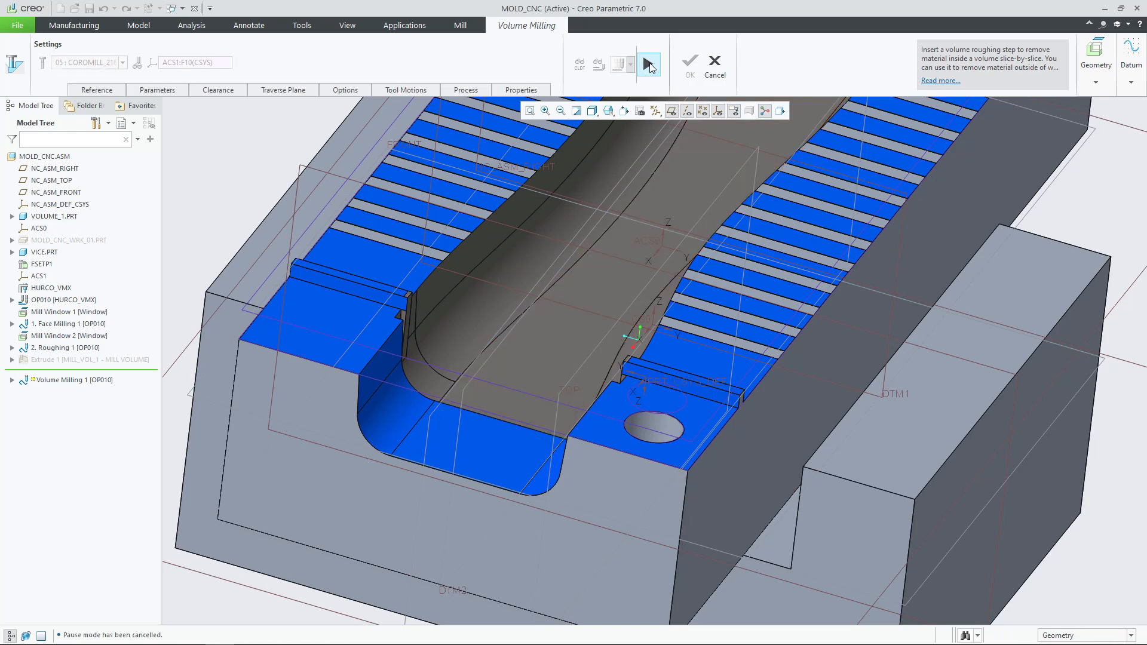
# Step: Set the volume milling CUT_FEED parameter to 5150
pyautogui.click(151, 91)
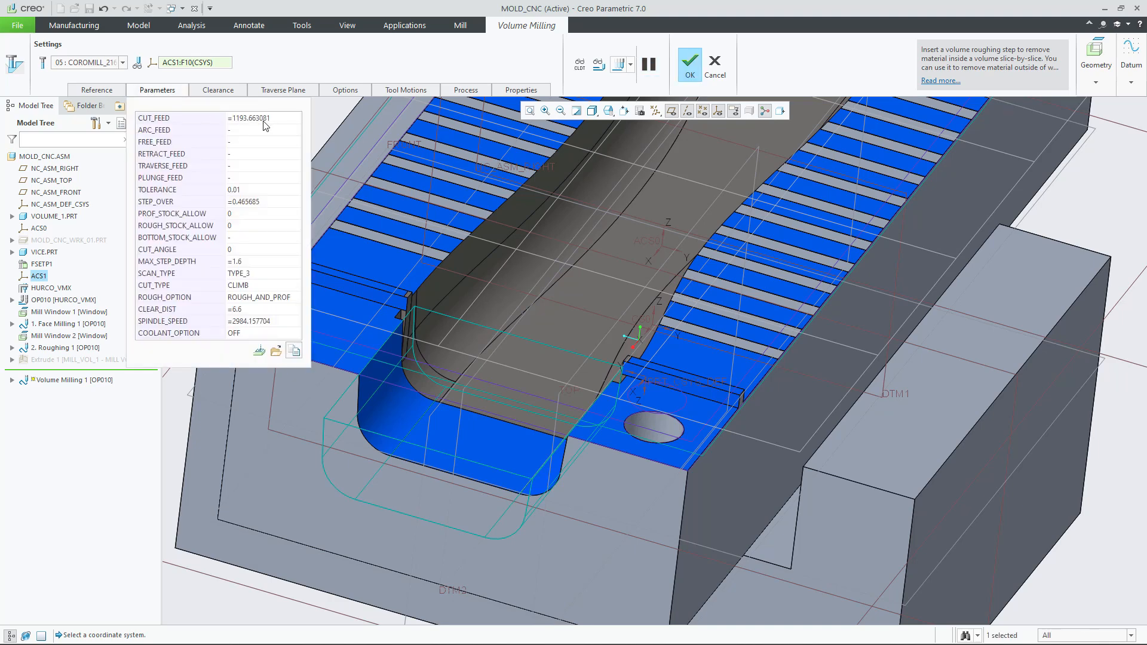
pyautogui.click(43, 63)
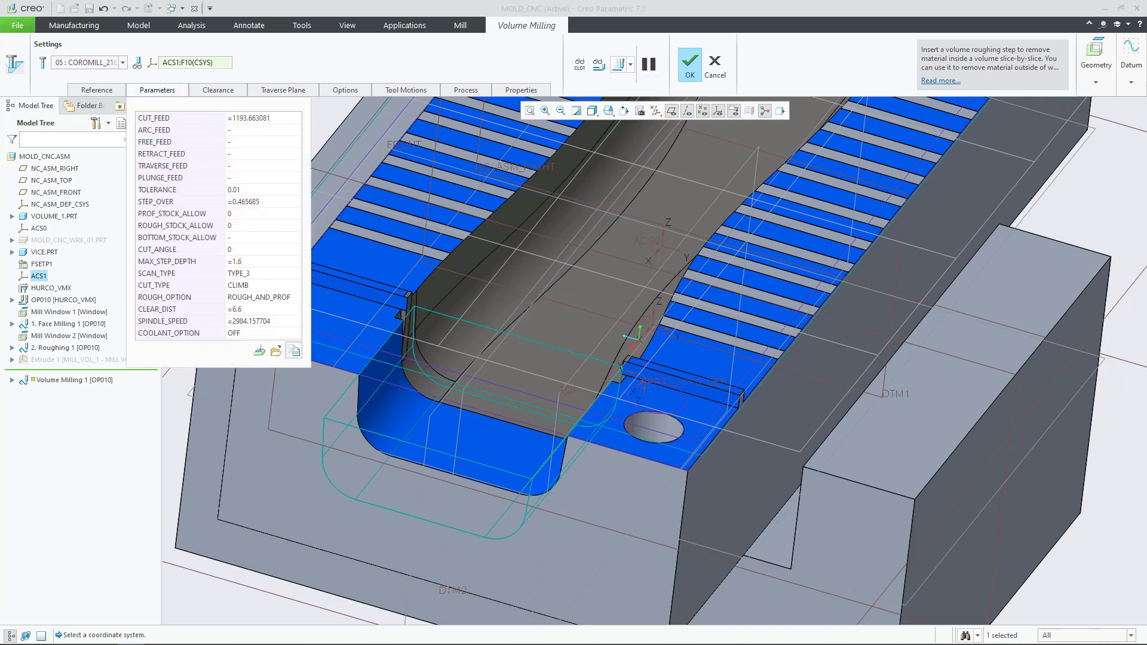
pyautogui.click(277, 119)
pyautogui.write('51')
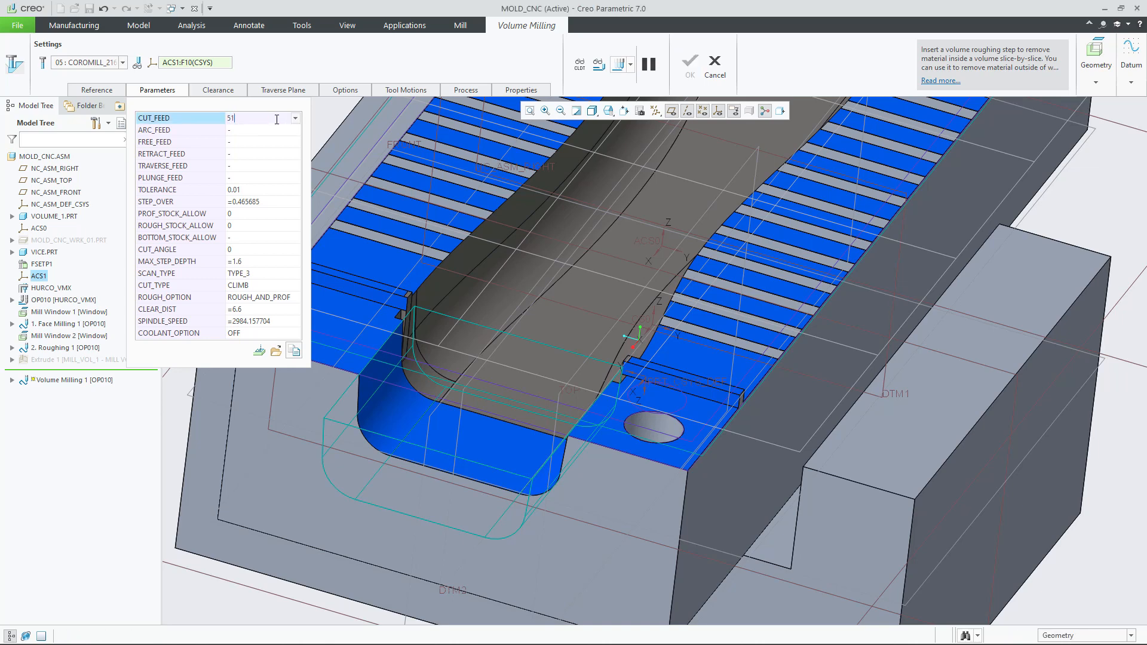
pyautogui.write('50')
# Step: Set the volume milling SPINDLE_SPEED parameter to 9160 and complete the step definition
pyautogui.click(269, 322)
pyautogui.moveTo(0, 99); pyautogui.dragTo(771, 79)
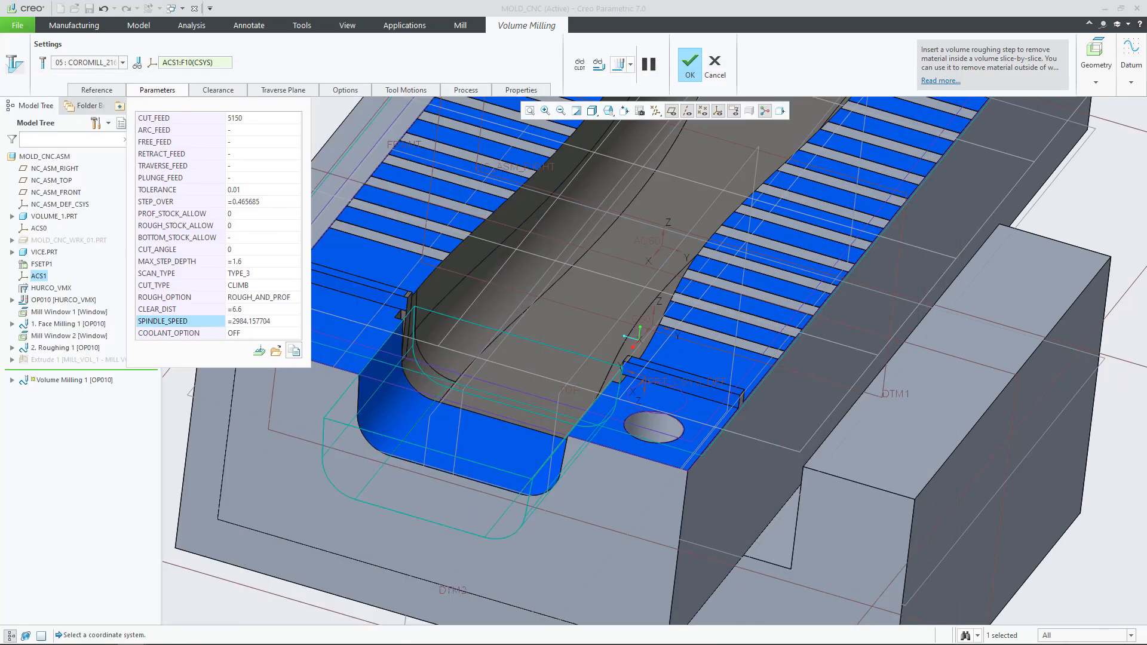
pyautogui.click(268, 322)
pyautogui.write('910')
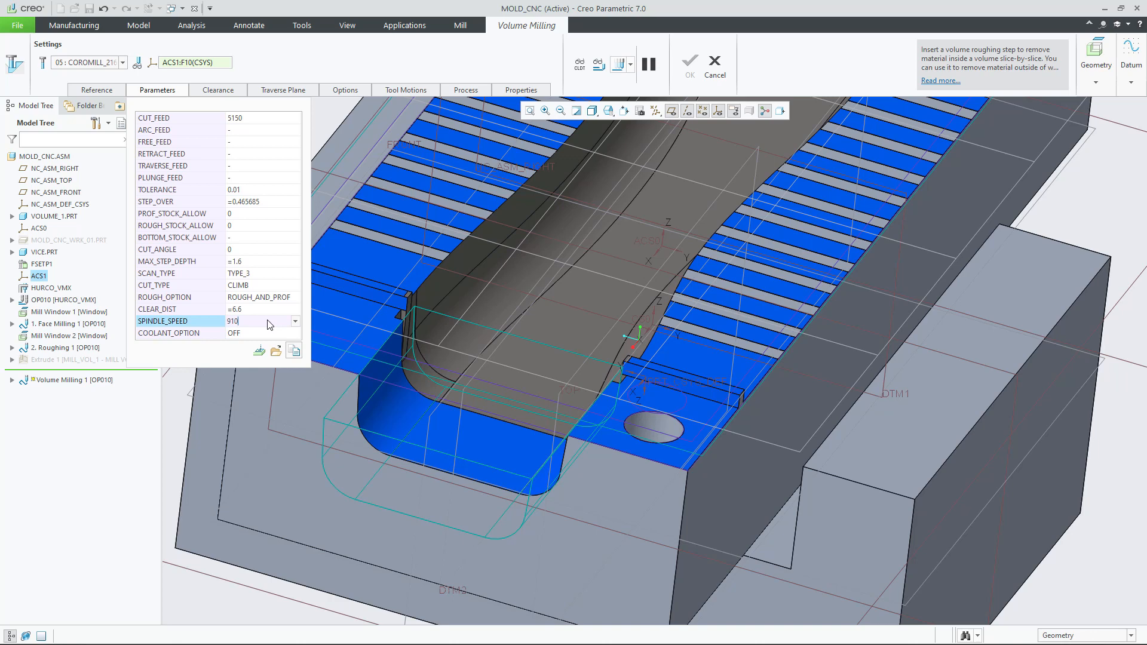
pyautogui.press('BackSpace')
pyautogui.write('60')
pyautogui.click(372, 58)
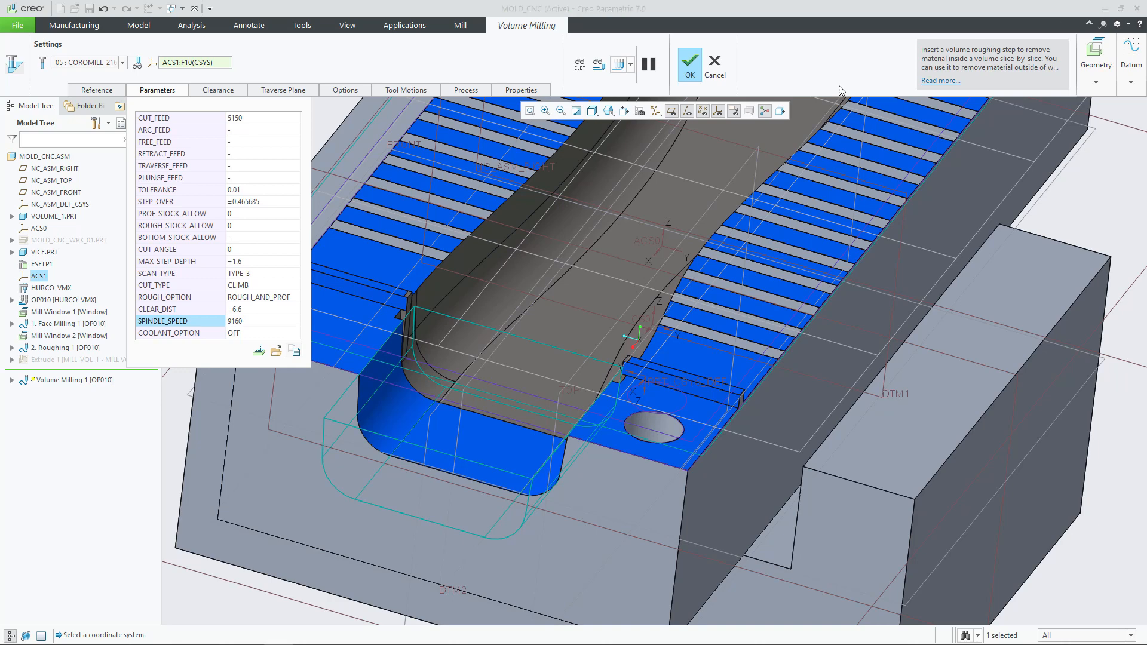
pyautogui.click(700, 63)
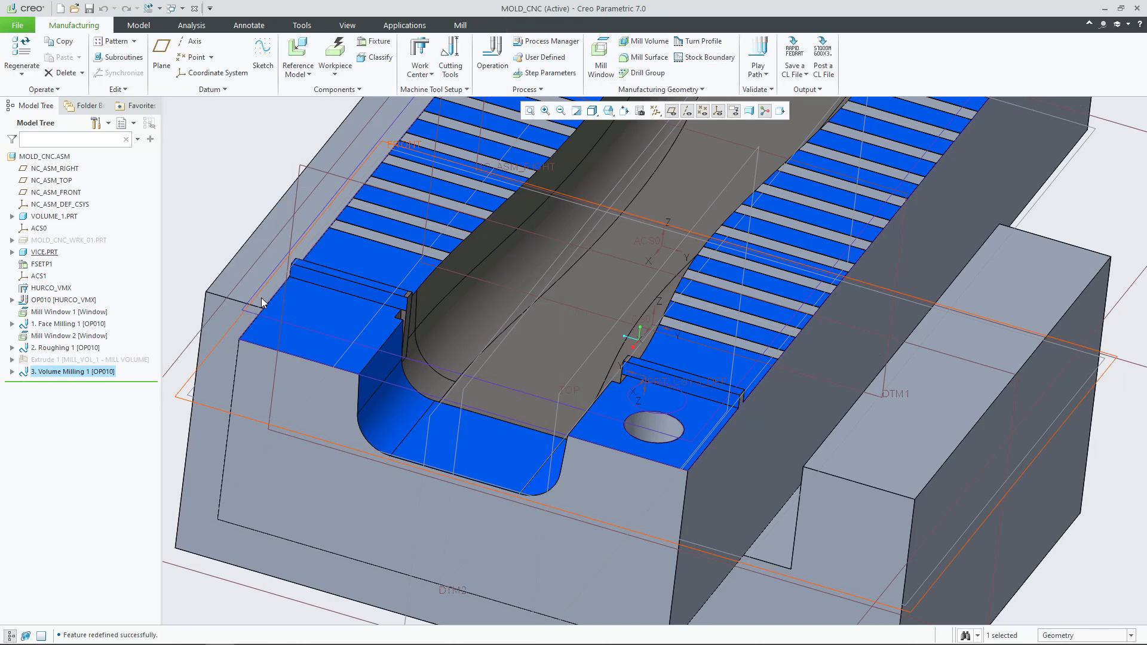
# Step: Switch to the browser and review the ToolGuide cutting data for the CoroMill 216 ball nose cutter
pyautogui.scroll(3, 316, 242)
pyautogui.scroll(2, 326, 224)
pyautogui.keyDown('shift'); pyautogui.moveTo(353, 209); pyautogui.dragTo(415, 334, button='middle'); pyautogui.keyUp('shift')
pyautogui.moveTo(463, 380)
pyautogui.mouseDown(button='middle')
pyautogui.moveTo(426, 327)
pyautogui.moveTo(426, 342)
pyautogui.moveTo(458, 331)
pyautogui.mouseUp(button='middle')
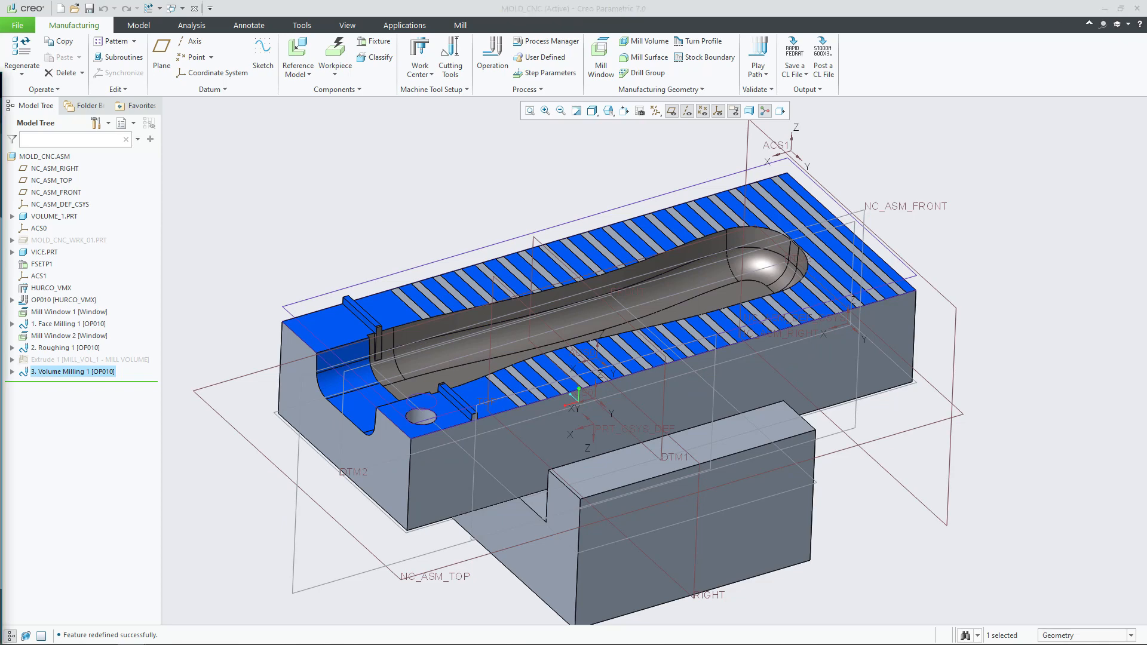
pyautogui.moveTo(0, 78); pyautogui.dragTo(741, 71)
pyautogui.scroll(2, 632, 359)
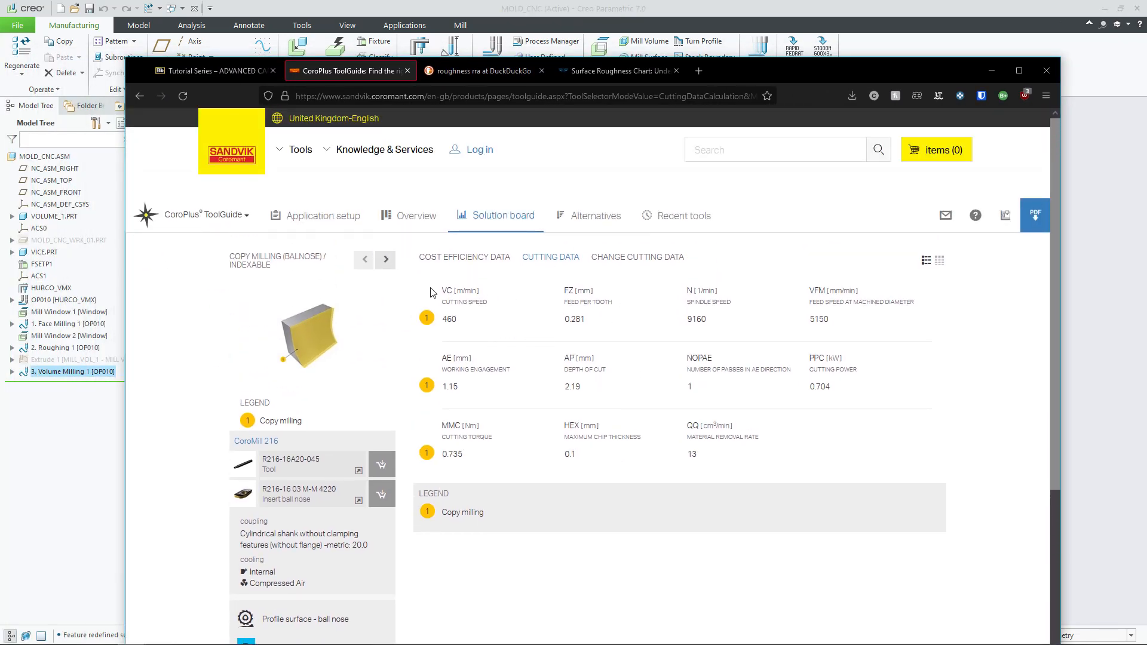
pyautogui.scroll(-1, 429, 288)
pyautogui.scroll(-1, 429, 288)
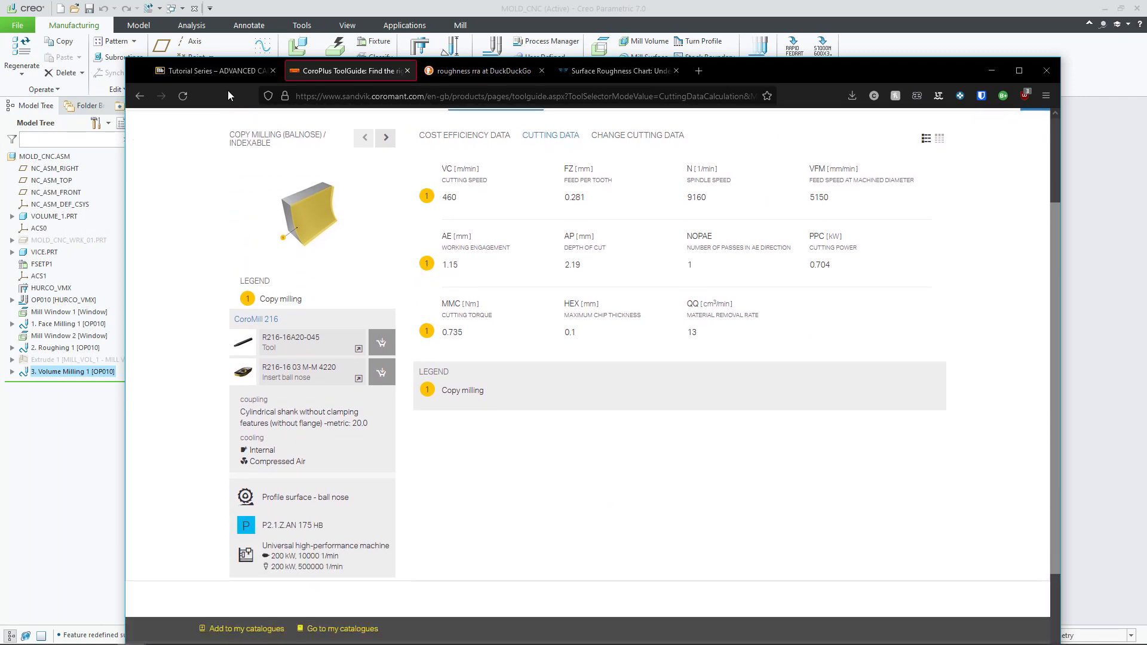
# Step: Open the R216-16A20-045 cutter's product page from ToolGuide, allowing the blocked pop-up, examine its part number, and return to Creo
pyautogui.middleClick(276, 338)
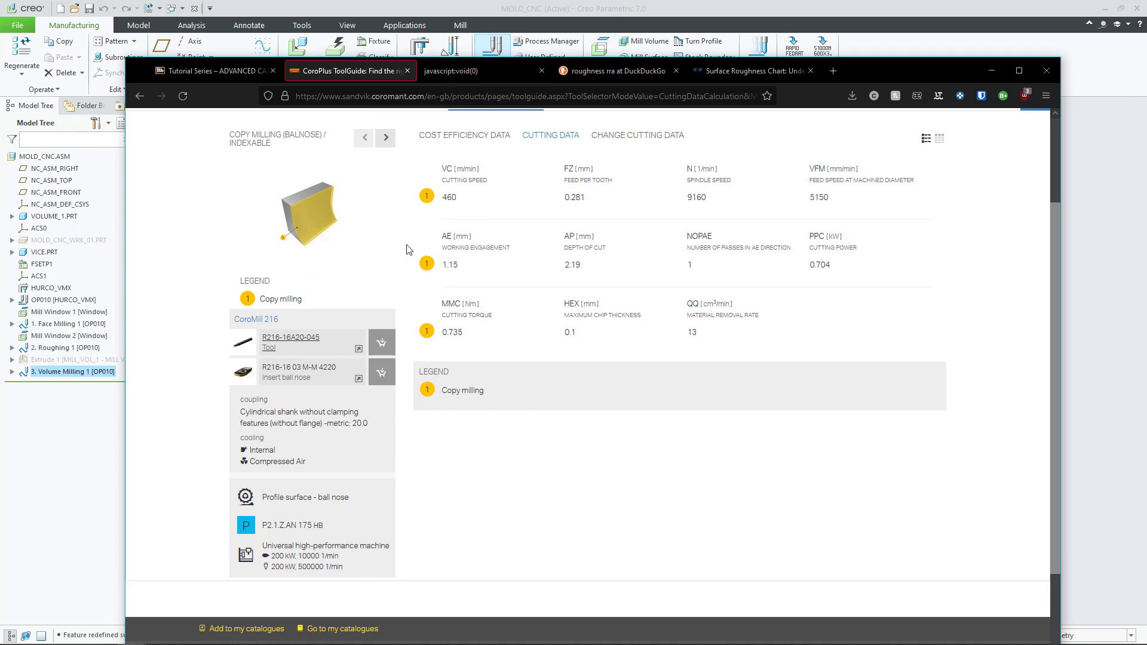
pyautogui.click(289, 342)
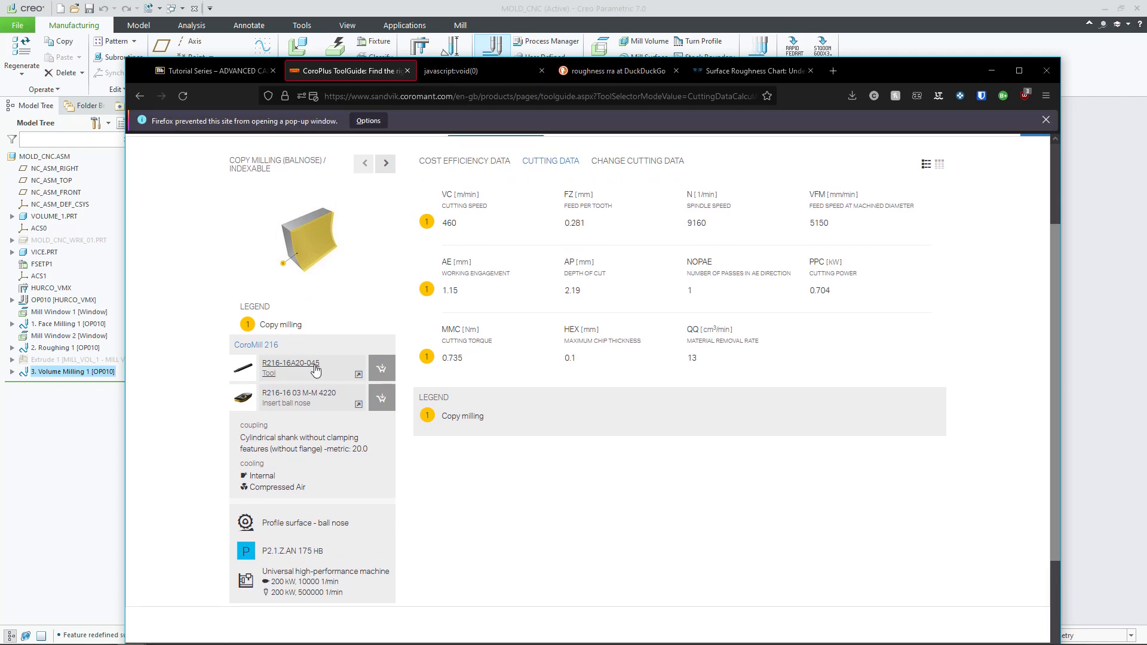
pyautogui.click(358, 376)
pyautogui.click(374, 120)
pyautogui.click(415, 141)
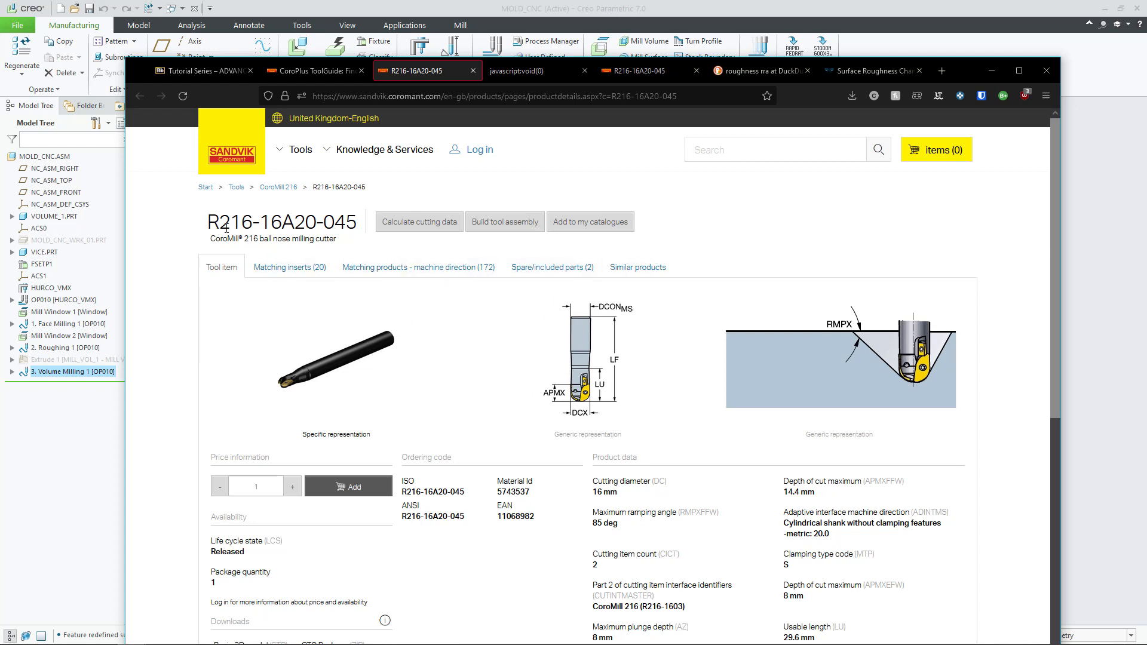
pyautogui.moveTo(209, 222); pyautogui.dragTo(350, 241)
pyautogui.click(317, 70)
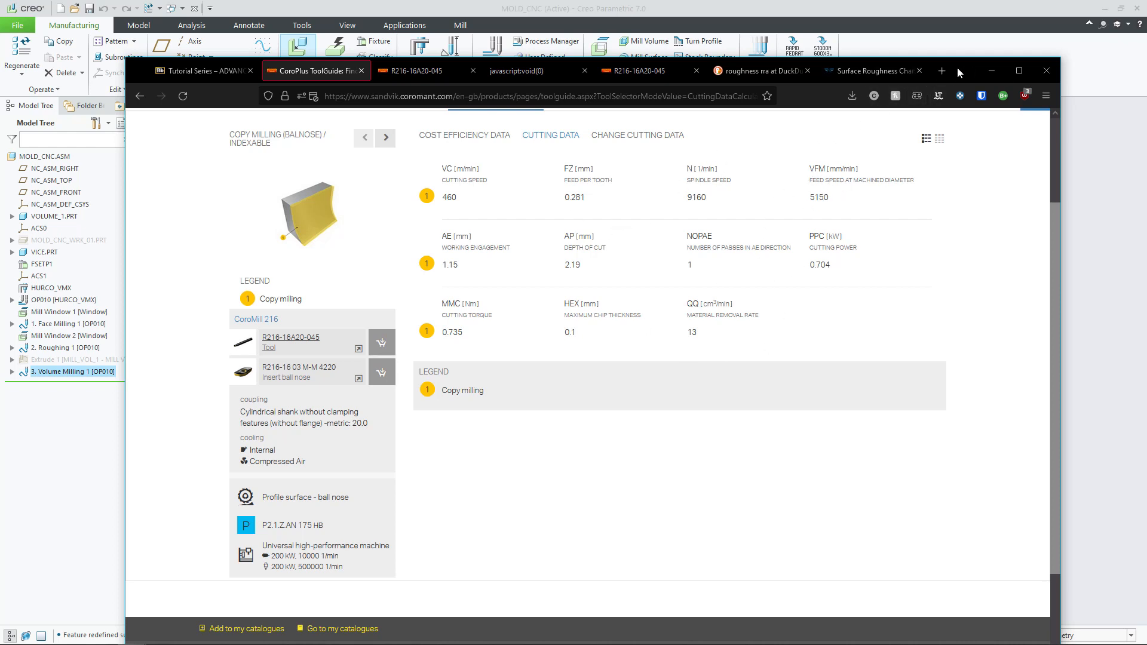
pyautogui.moveTo(957, 67); pyautogui.dragTo(0, 113)
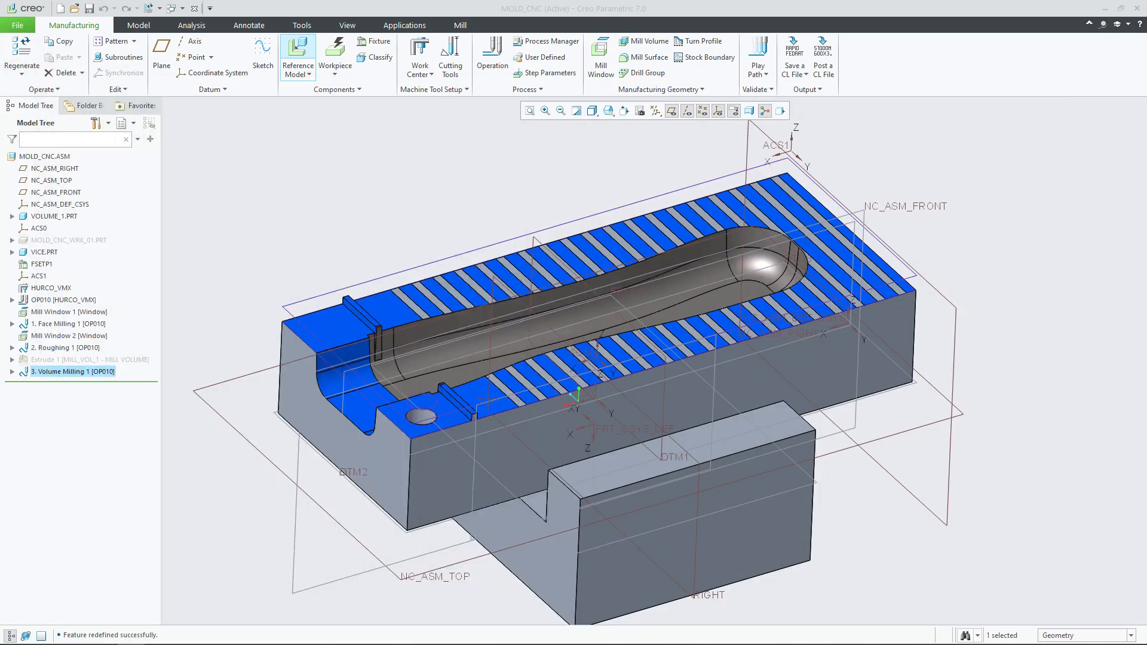